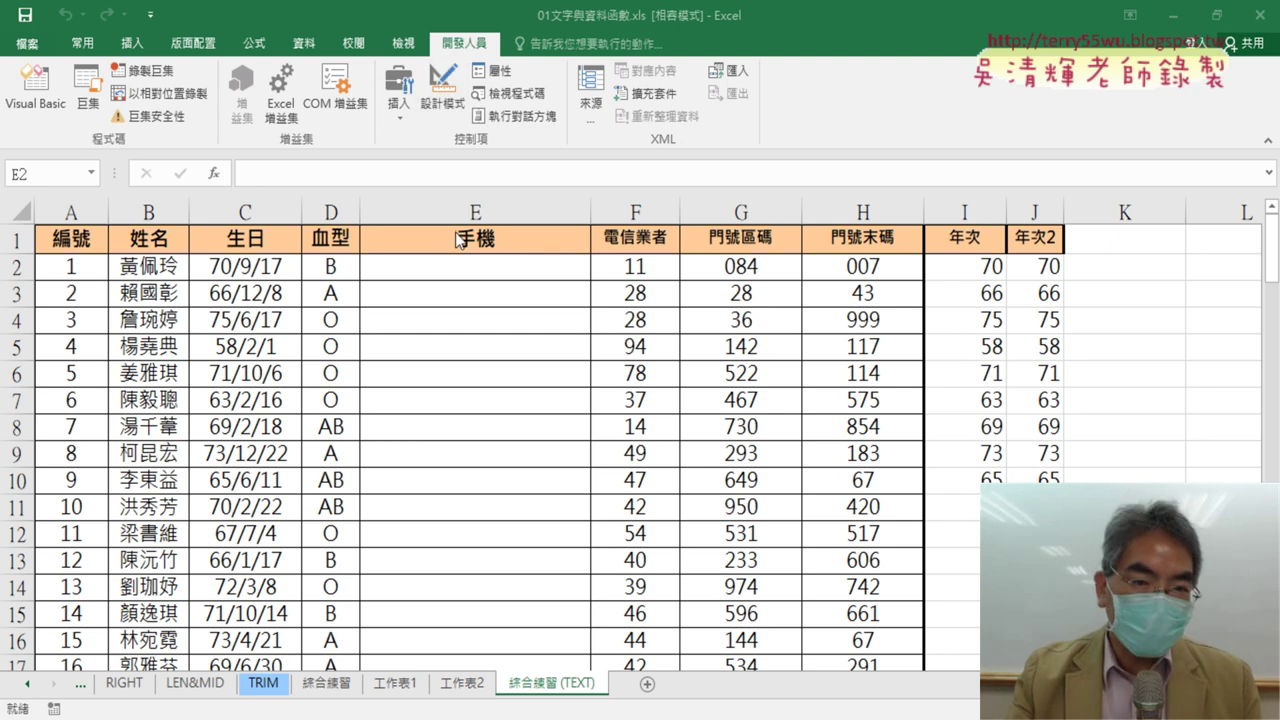
# Select the phone cells from E2 down and run 串接巨集 to fill in the phone numbers.
pyautogui.hotkey('ctrl', 'shift', 'Down')
pyautogui.click(87, 104)
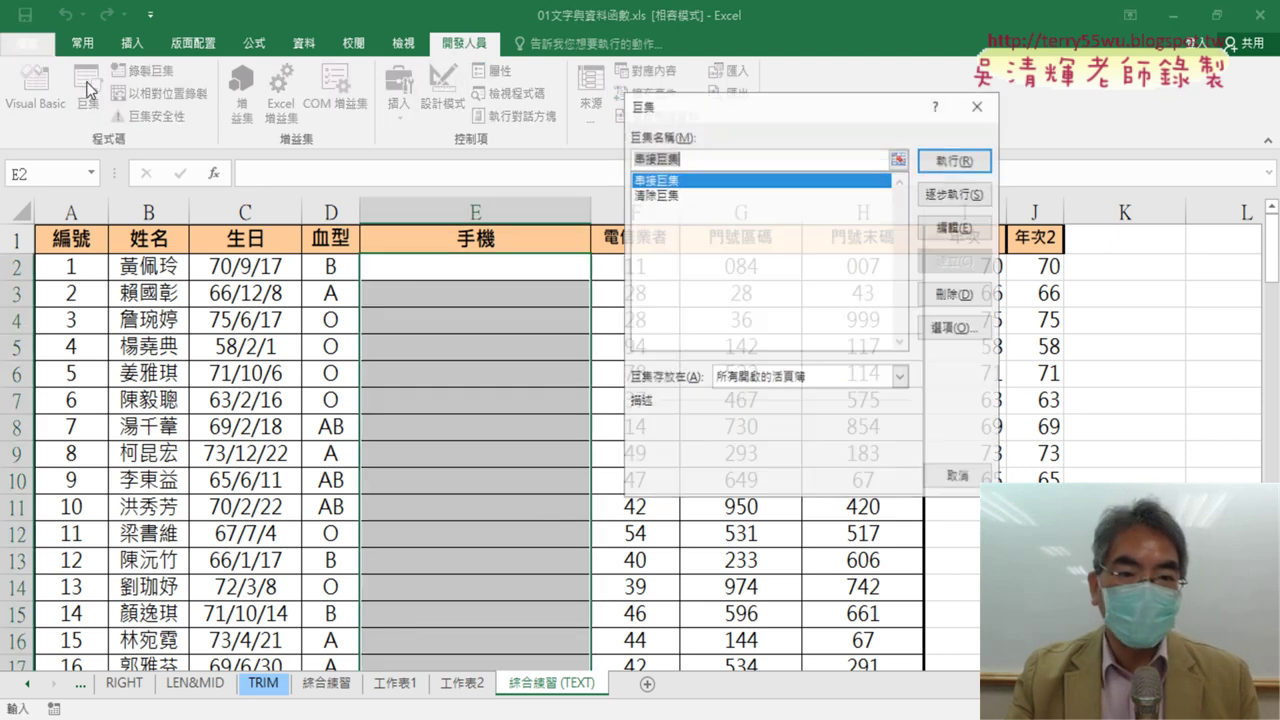
pyautogui.click(667, 195)
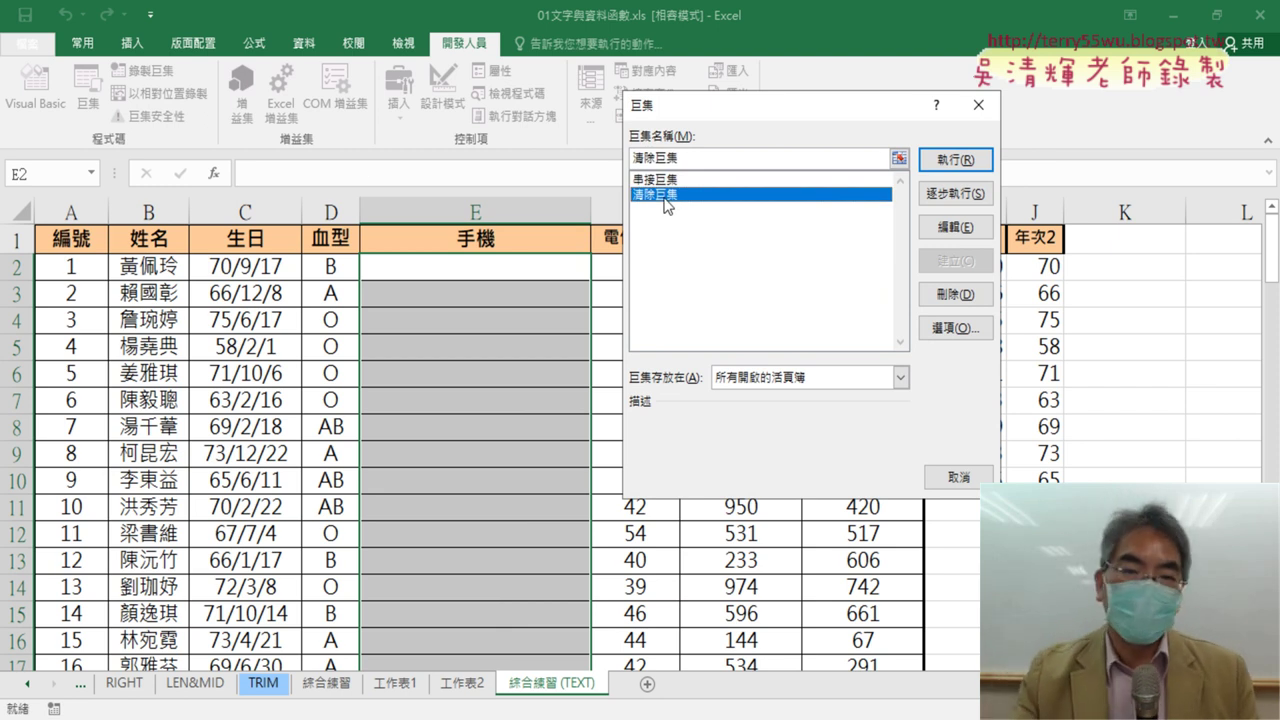
pyautogui.click(660, 179)
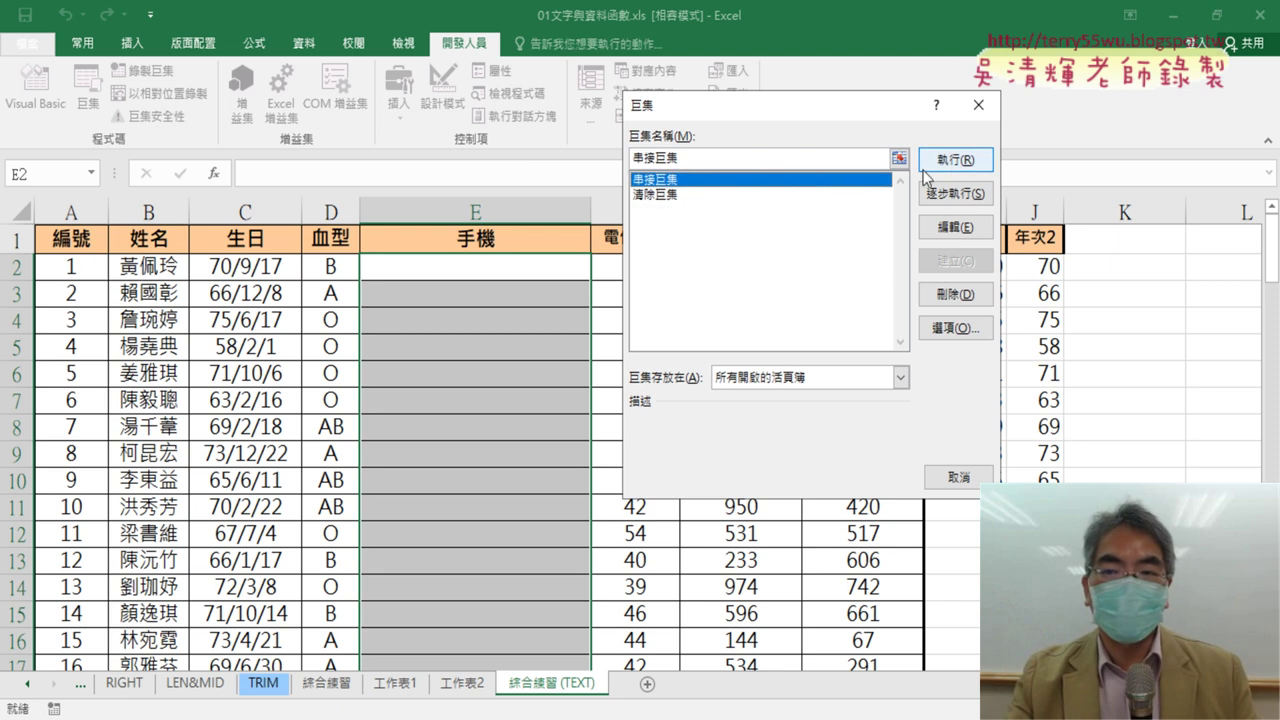
pyautogui.click(953, 161)
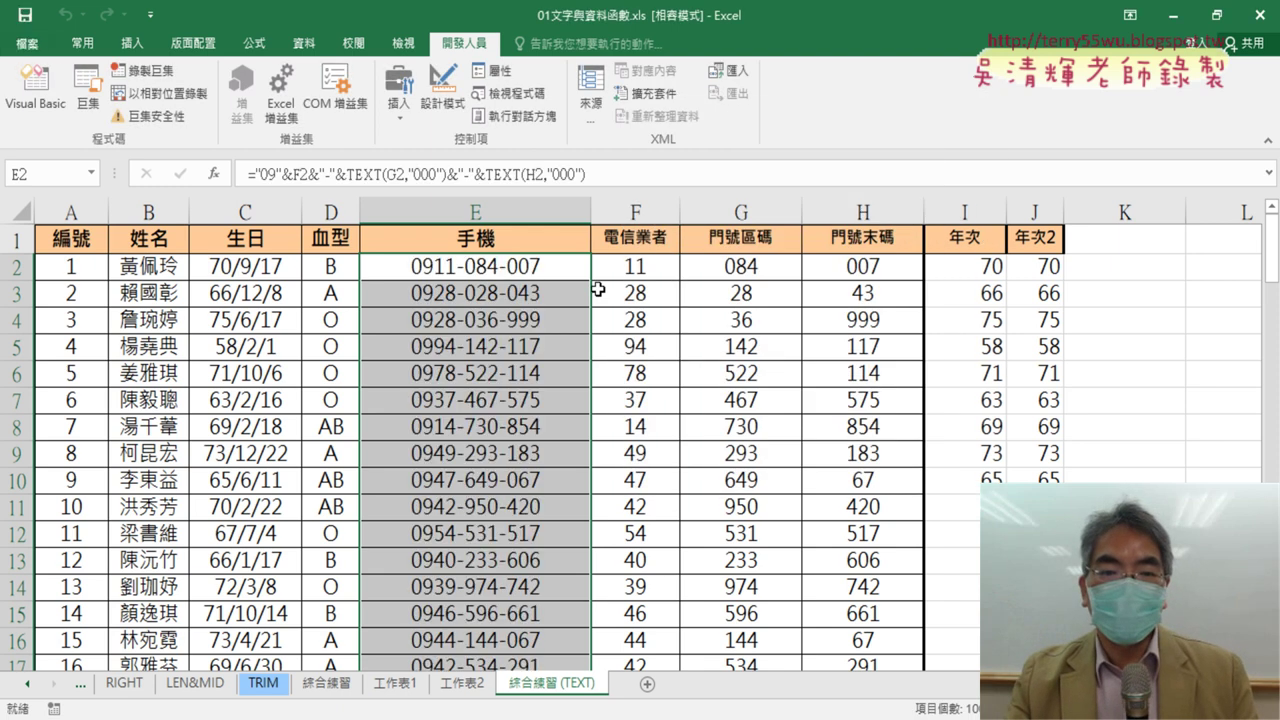
# Run 清除巨集 from the macro list to empty the phone column again.
pyautogui.scroll(-5, 511, 290)
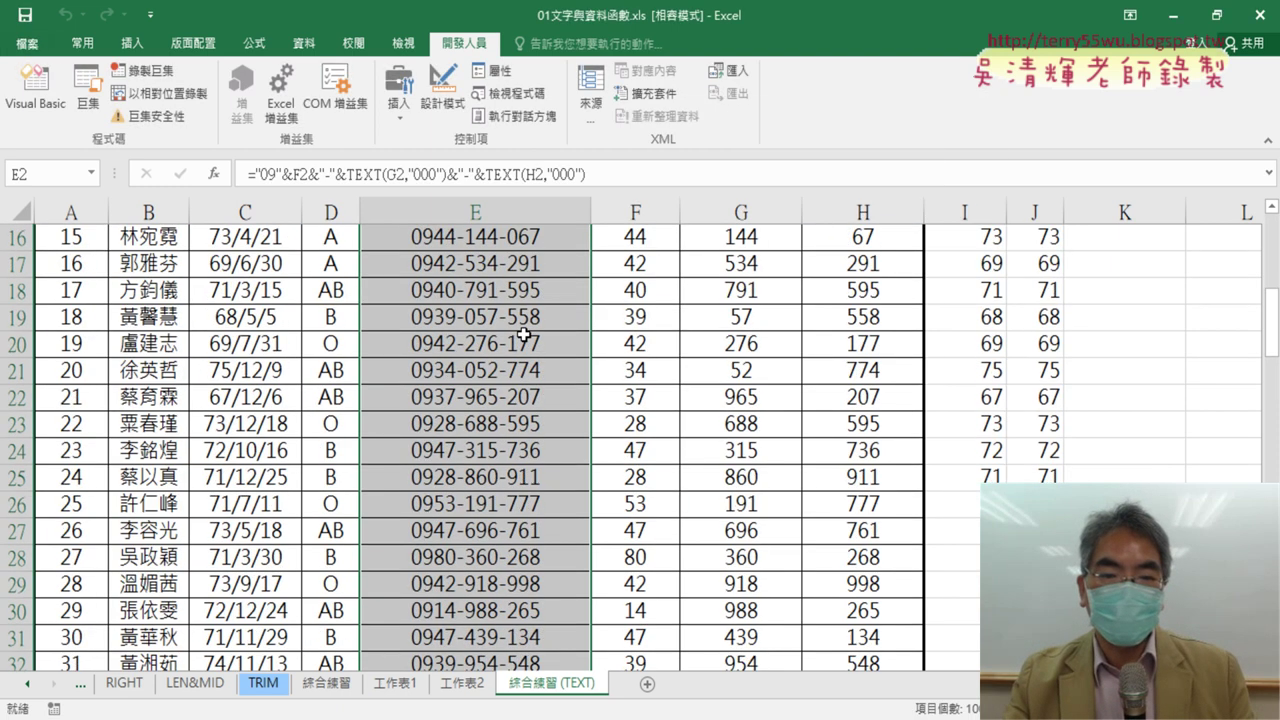
pyautogui.scroll(5, 512, 335)
pyautogui.click(88, 95)
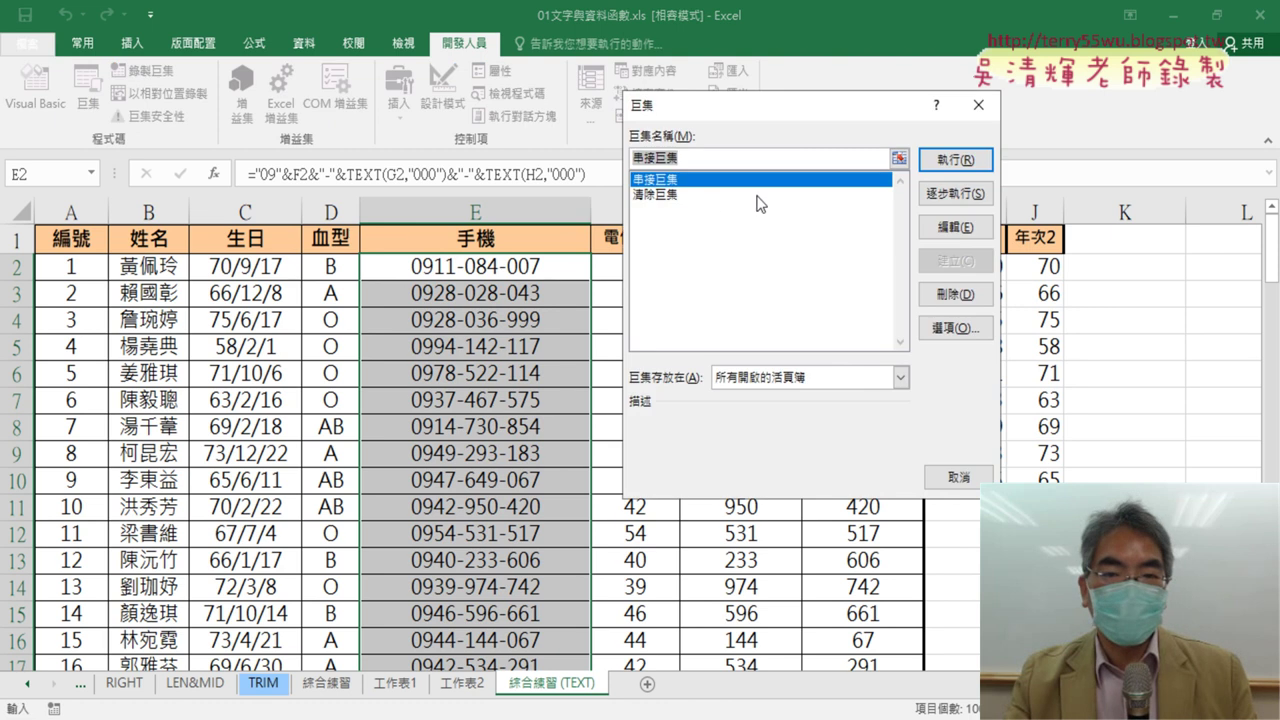
pyautogui.click(755, 194)
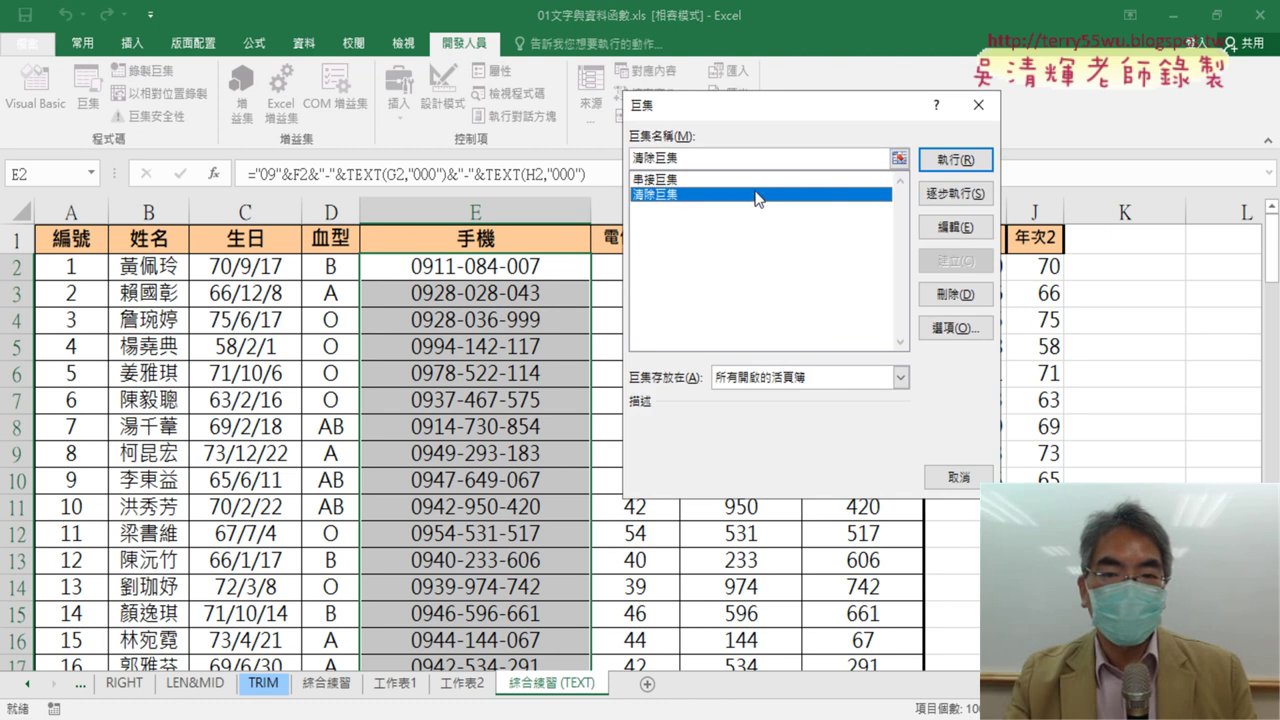
pyautogui.click(952, 161)
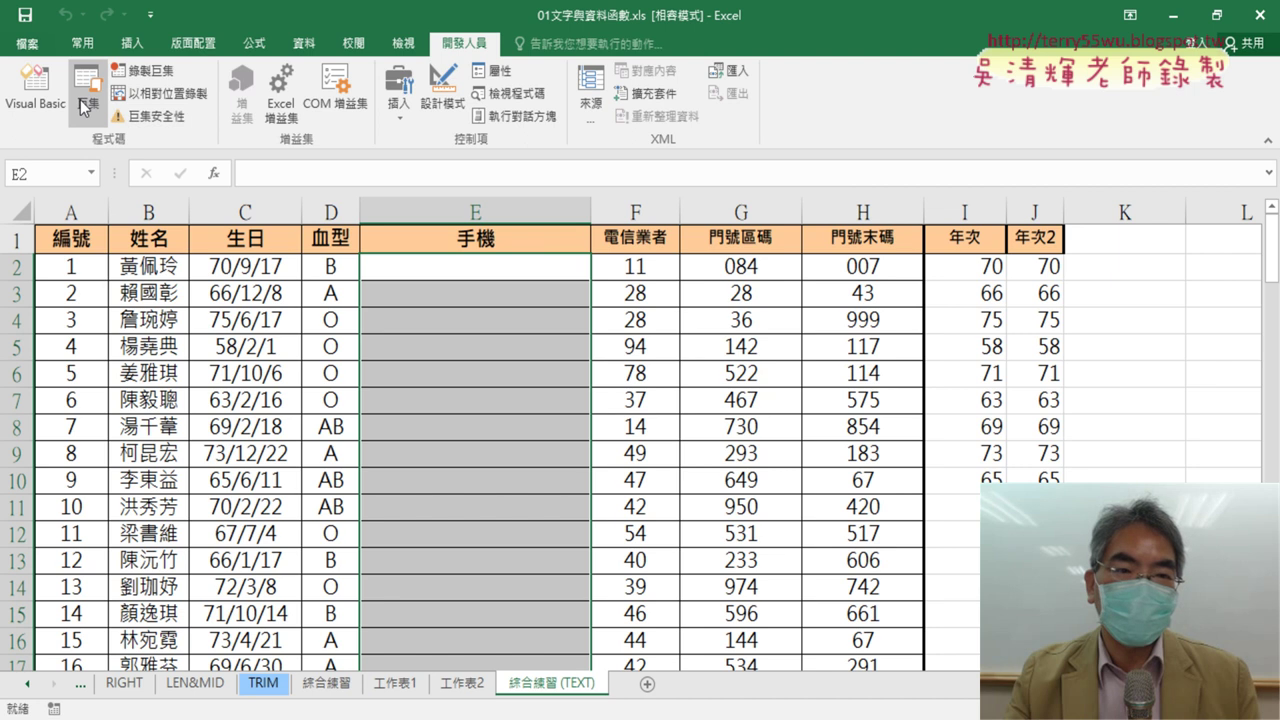
# Reopen the Macro dialog from the Developer tab and move it aside.
pyautogui.click(80, 50)
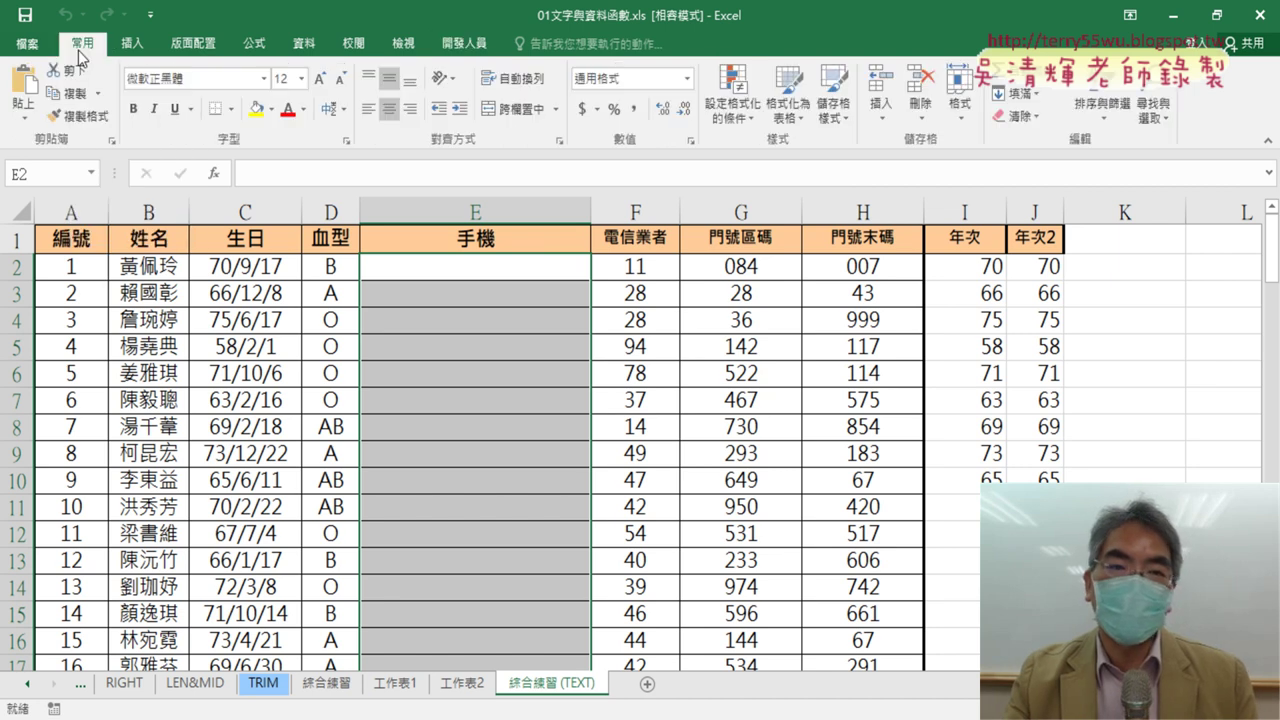
pyautogui.click(463, 43)
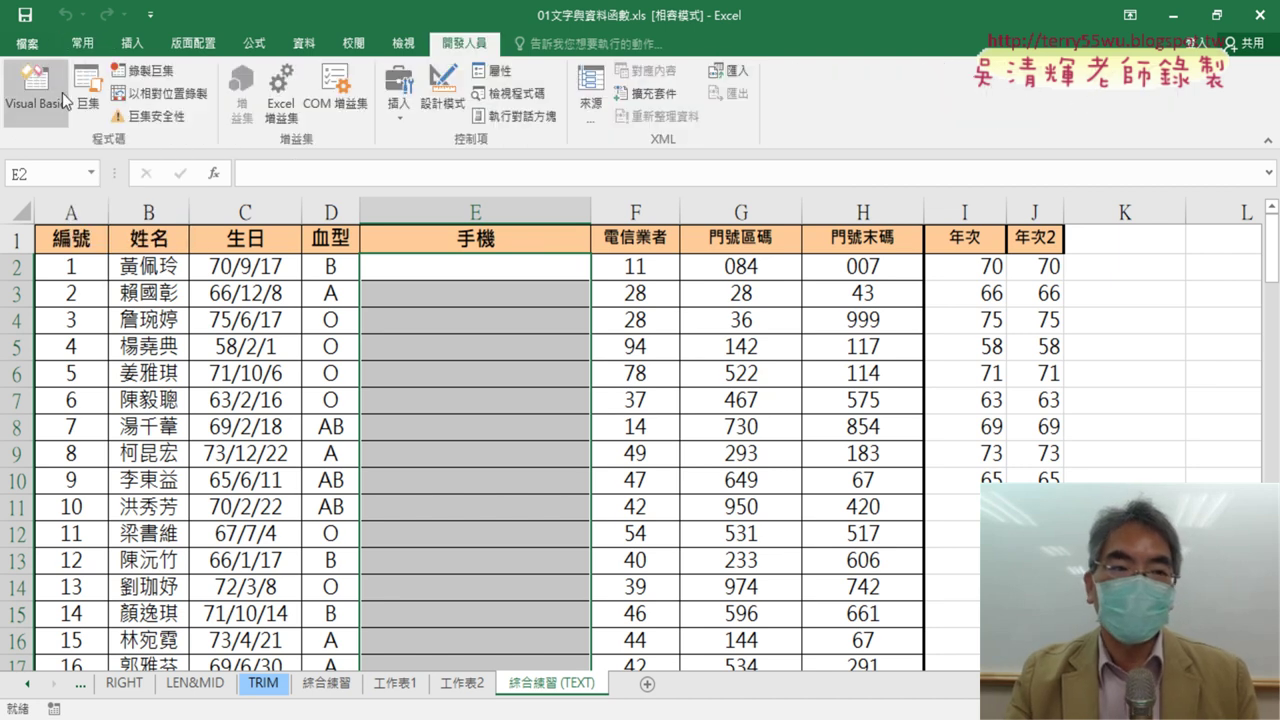
pyautogui.click(88, 80)
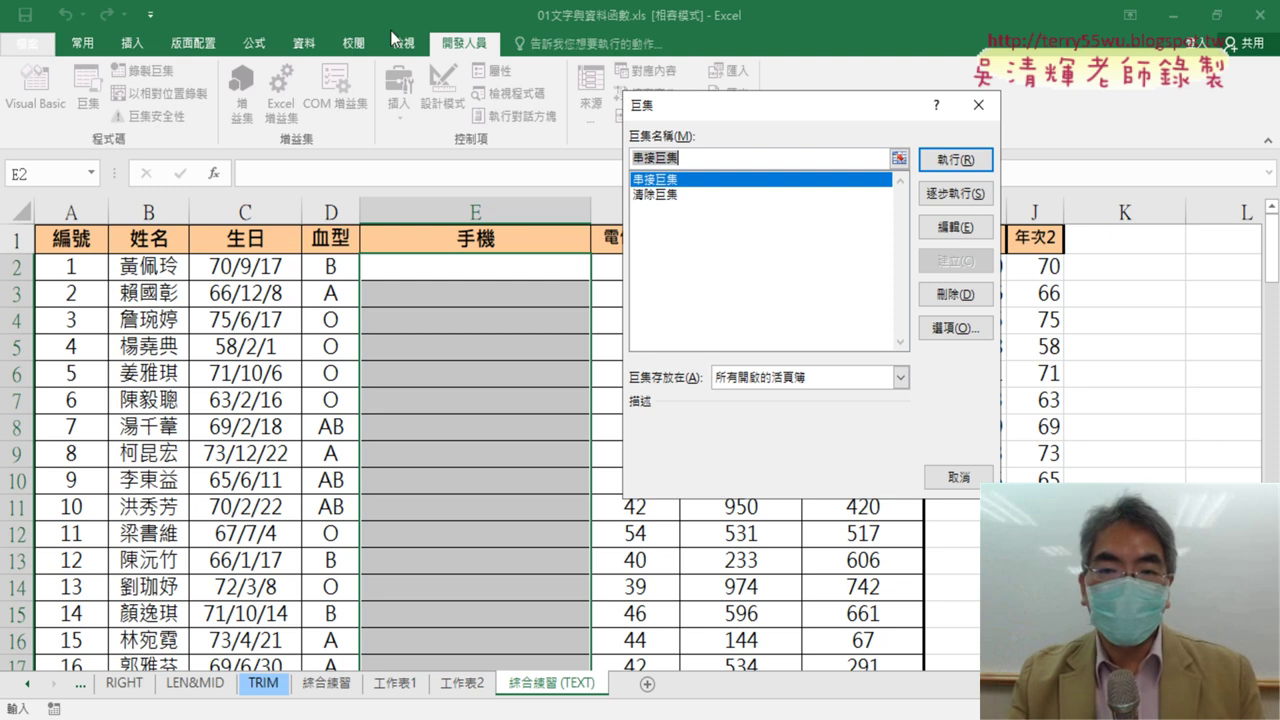
pyautogui.moveTo(729, 120); pyautogui.dragTo(586, 143)
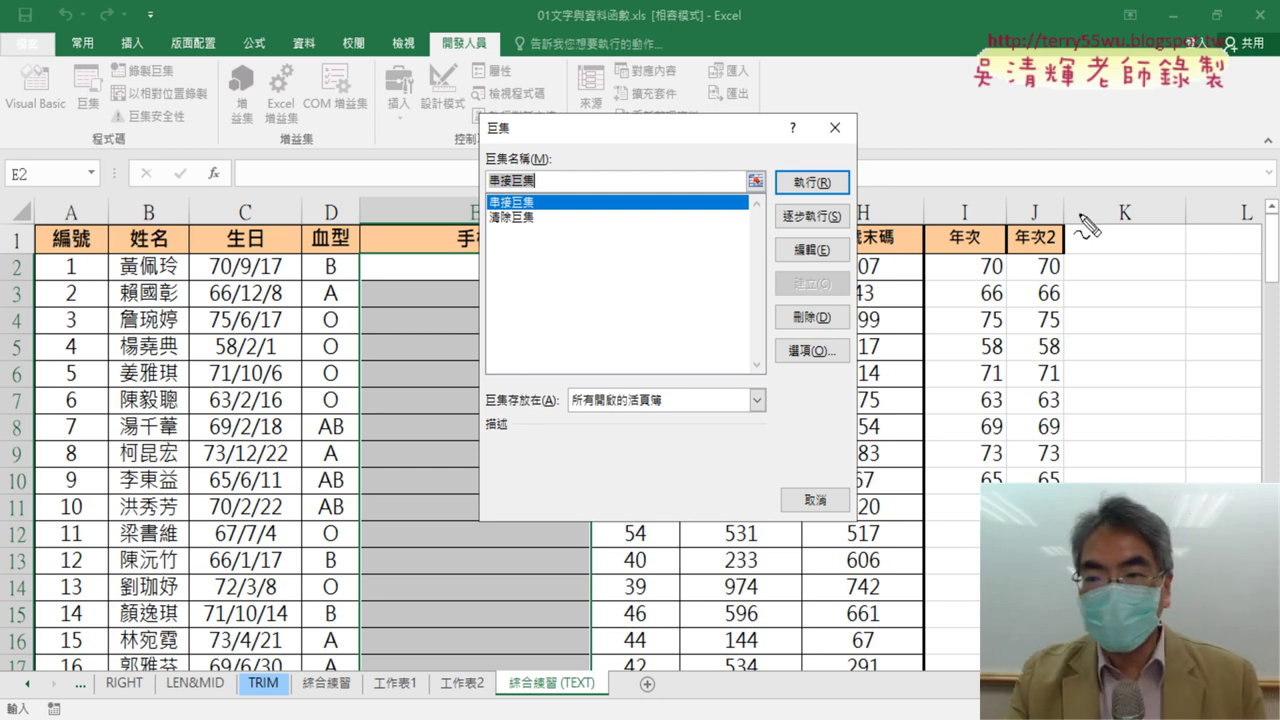
# Draw pen boxes in column K, underline 串接巨集, cross the phone column, then erase the ink.
pyautogui.moveTo(1095, 240); pyautogui.dragTo(1093, 284)
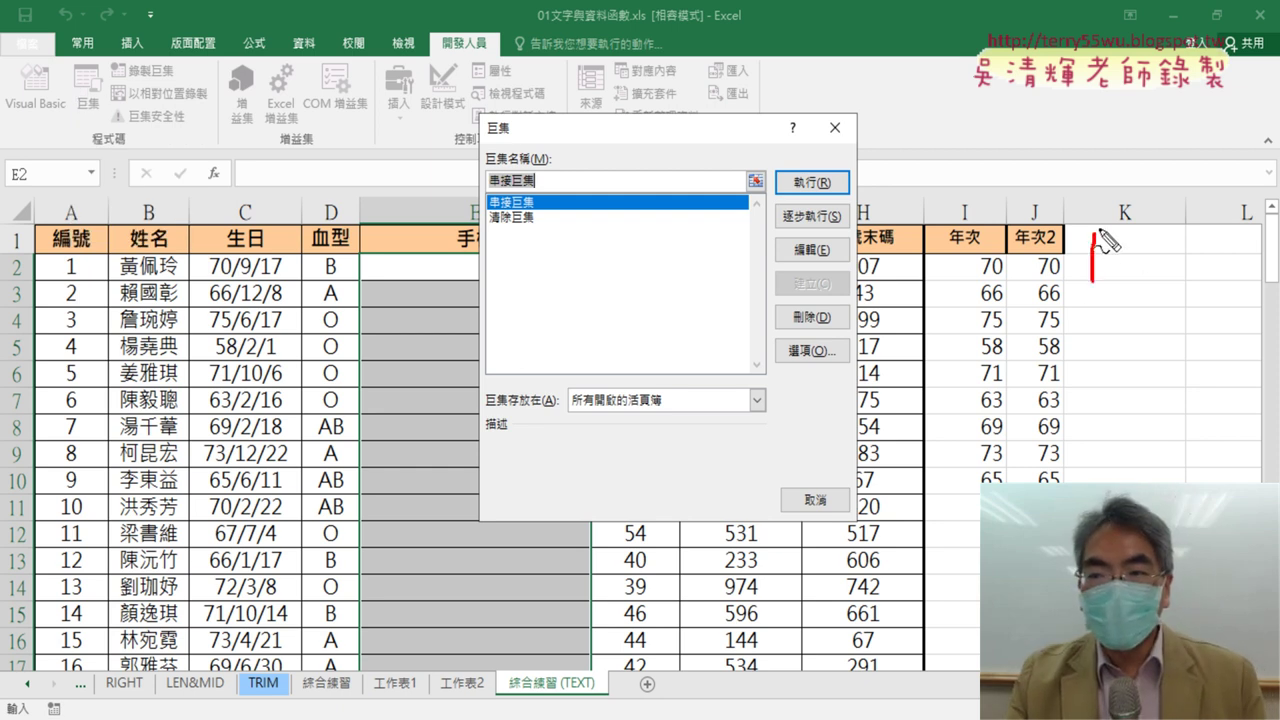
pyautogui.moveTo(1098, 234); pyautogui.dragTo(1211, 231)
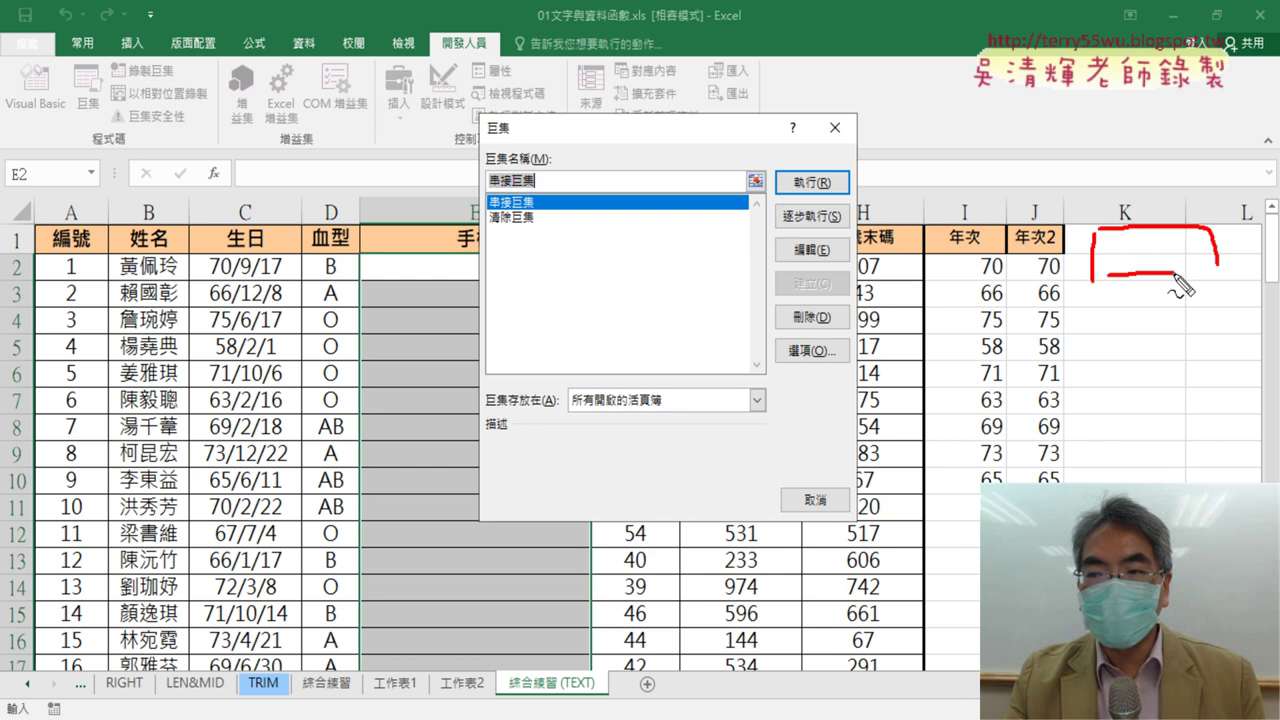
pyautogui.moveTo(1108, 272); pyautogui.dragTo(1222, 270)
pyautogui.moveTo(490, 210)
pyautogui.mouseDown()
pyautogui.moveTo(527, 211)
pyautogui.moveTo(528, 233)
pyautogui.mouseUp()
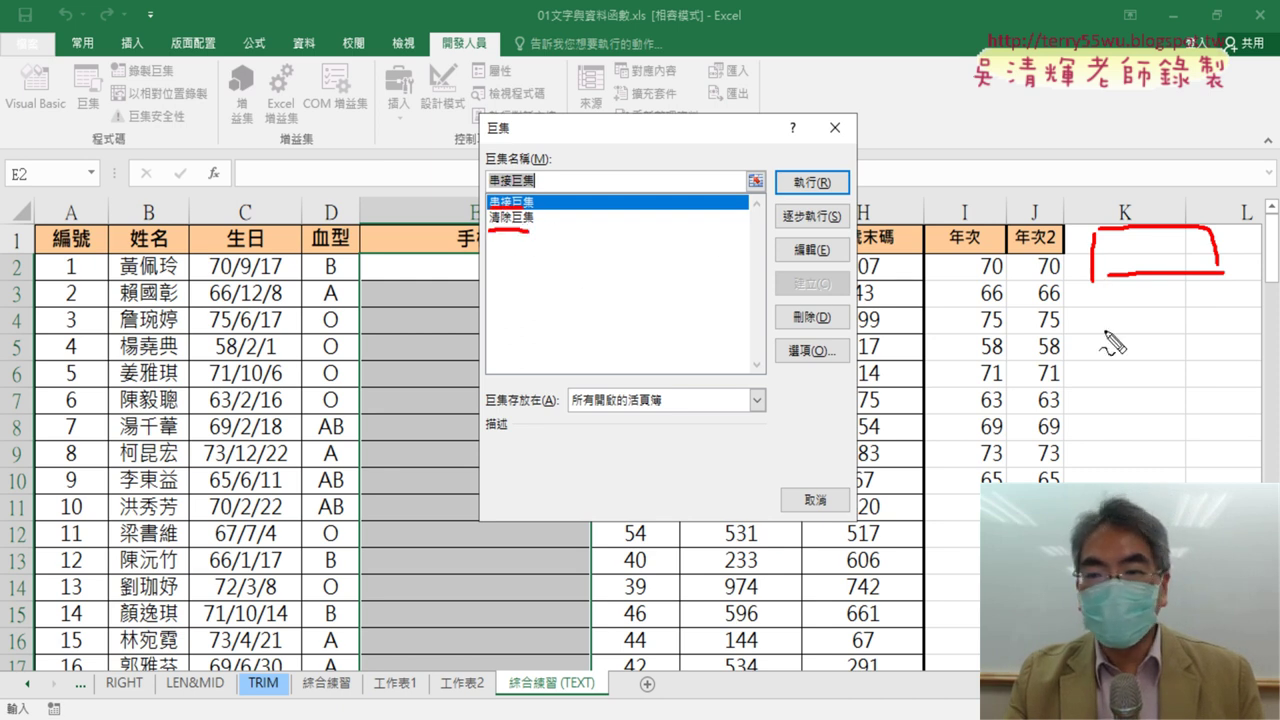
pyautogui.moveTo(1088, 318)
pyautogui.mouseDown()
pyautogui.moveTo(1088, 340)
pyautogui.moveTo(1215, 350)
pyautogui.mouseUp()
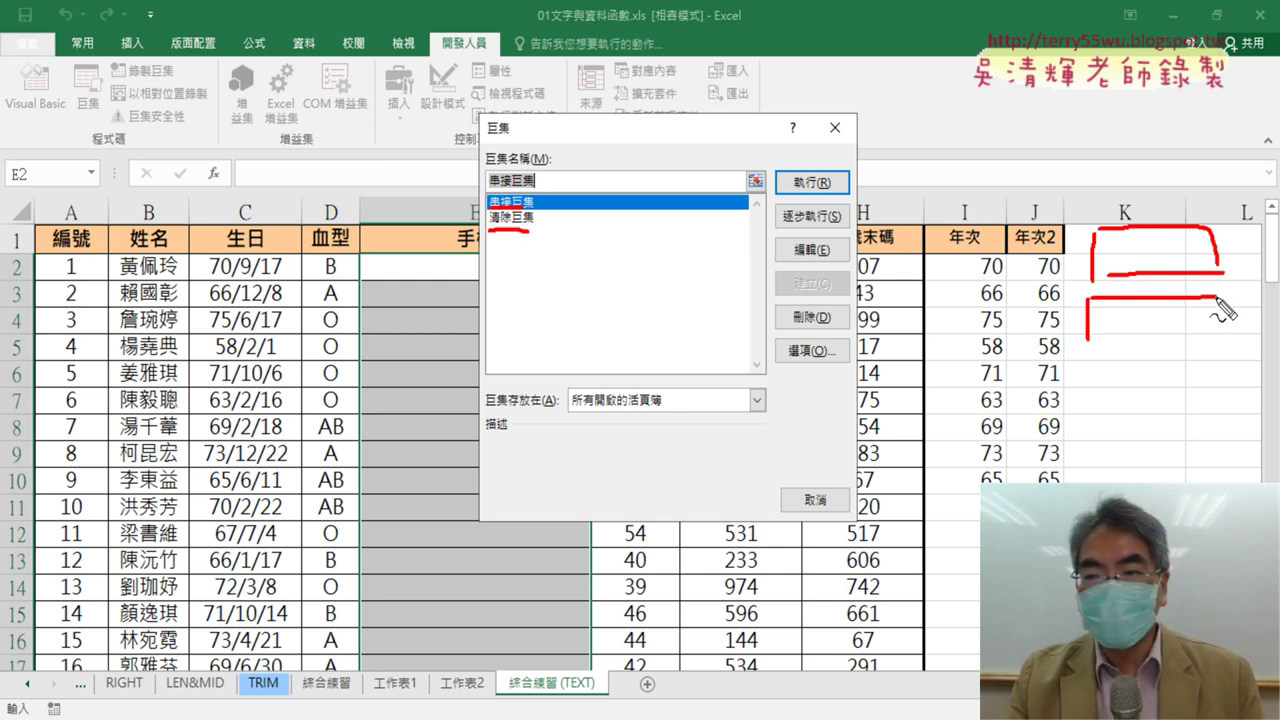
pyautogui.moveTo(1112, 345); pyautogui.dragTo(1212, 345)
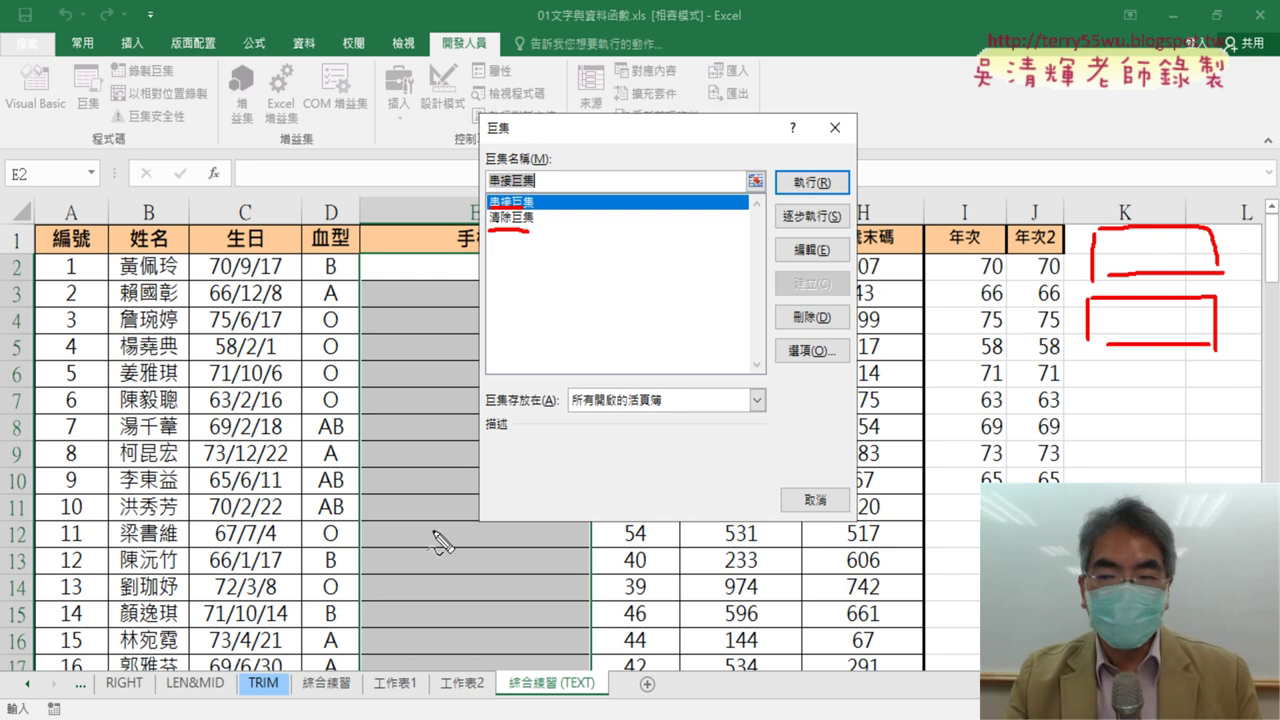
pyautogui.moveTo(483, 312); pyautogui.dragTo(403, 380)
pyautogui.moveTo(403, 333); pyautogui.dragTo(490, 383)
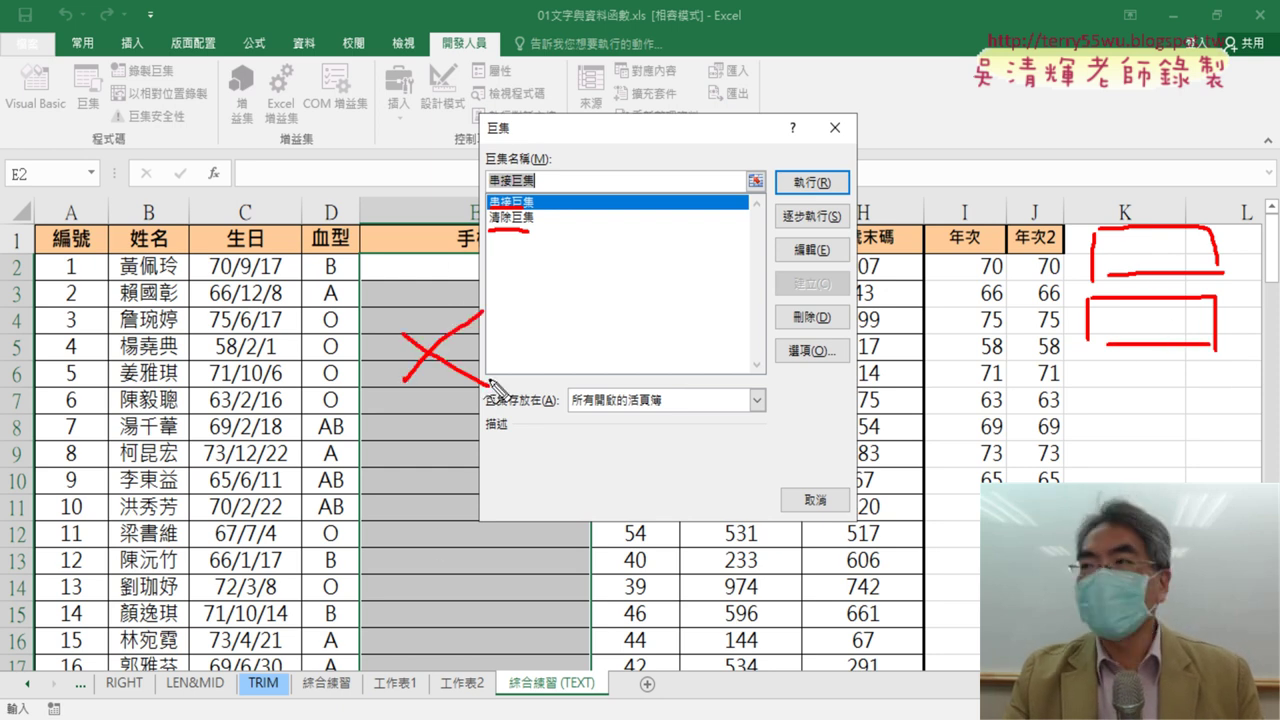
pyautogui.press('Escape')
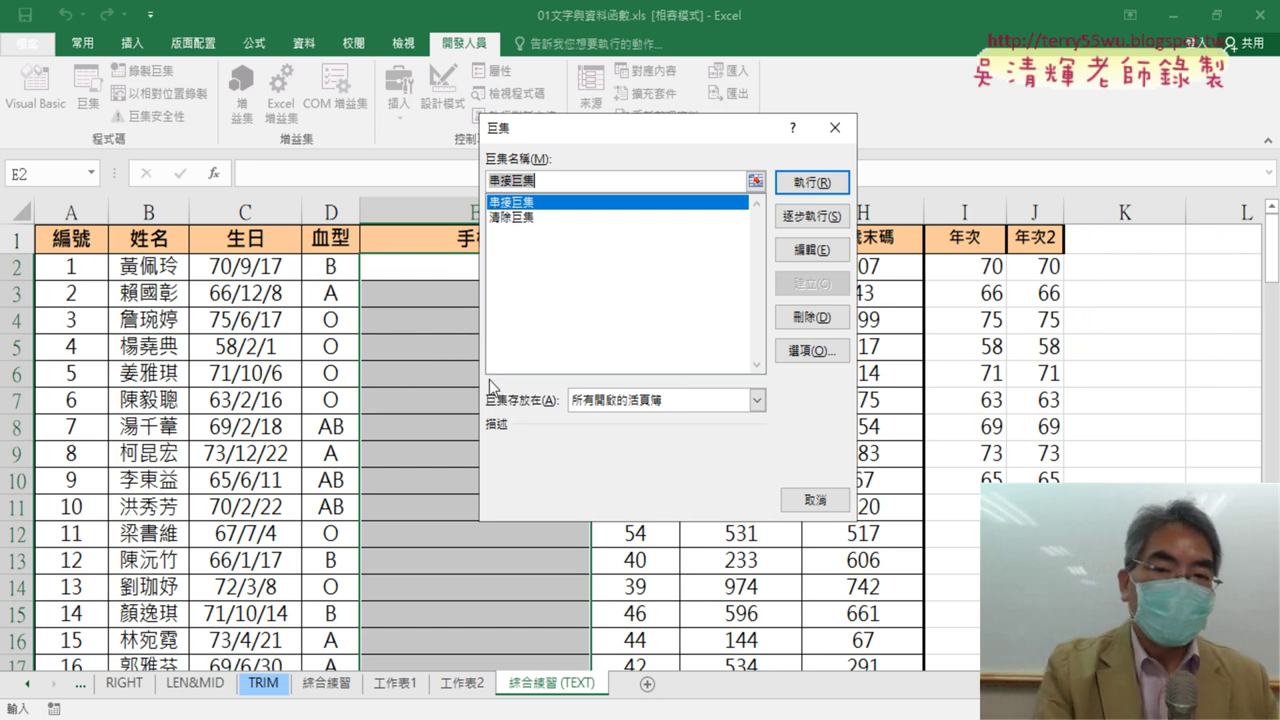
# Close the macro list, select E2 downward, and show the Developer Insert controls gallery.
pyautogui.click(835, 127)
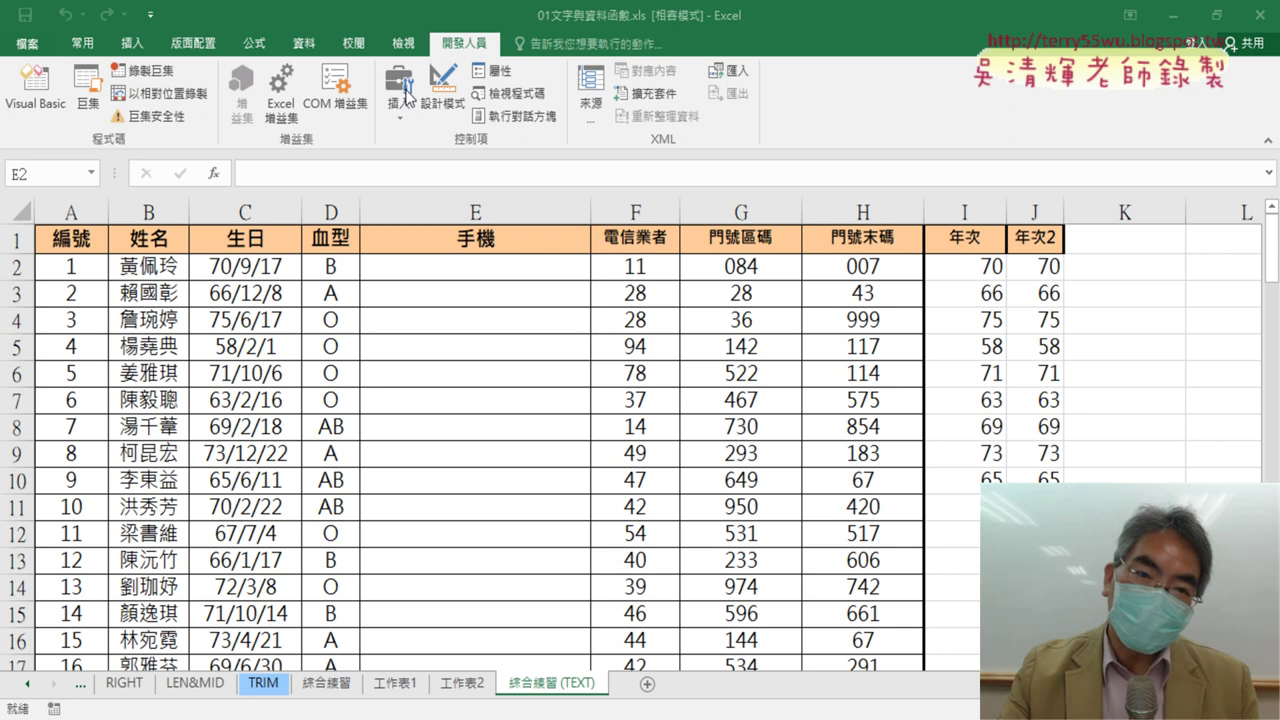
pyautogui.hotkey('ctrl', 'shift', 'Down')
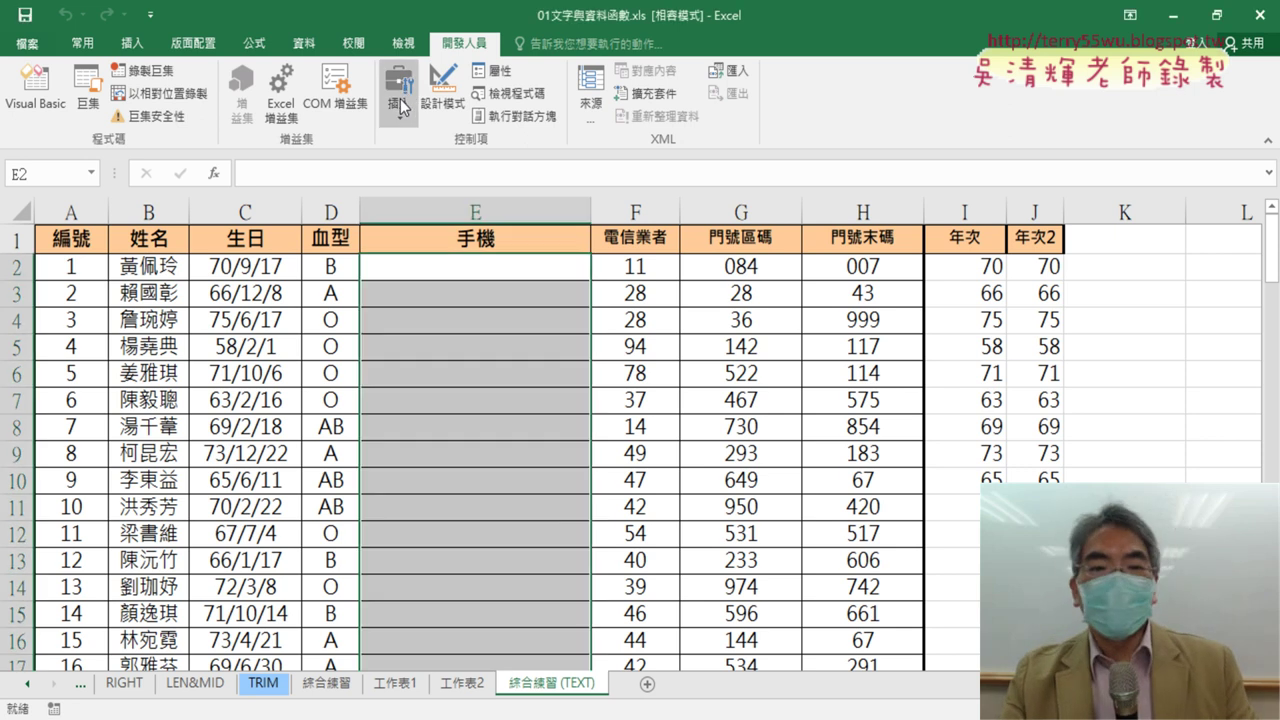
pyautogui.click(399, 112)
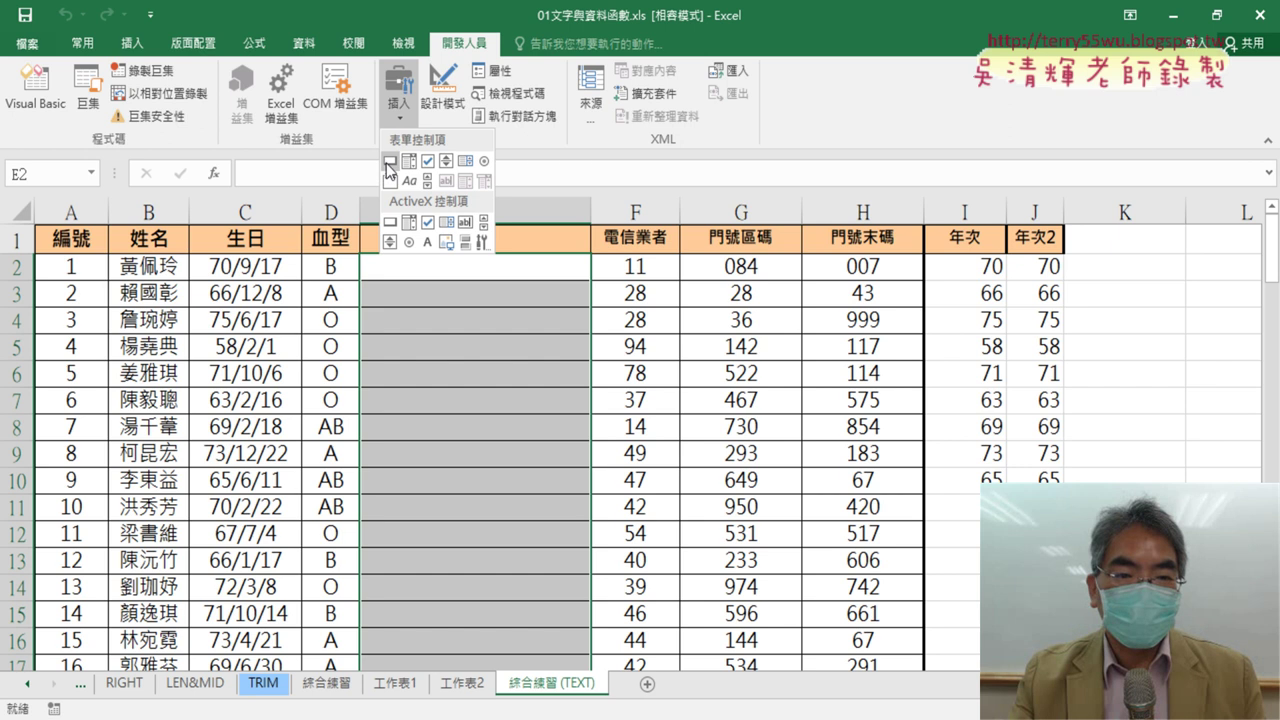
# Draw a Form Controls button spanning cells K1–L2.
pyautogui.click(389, 162)
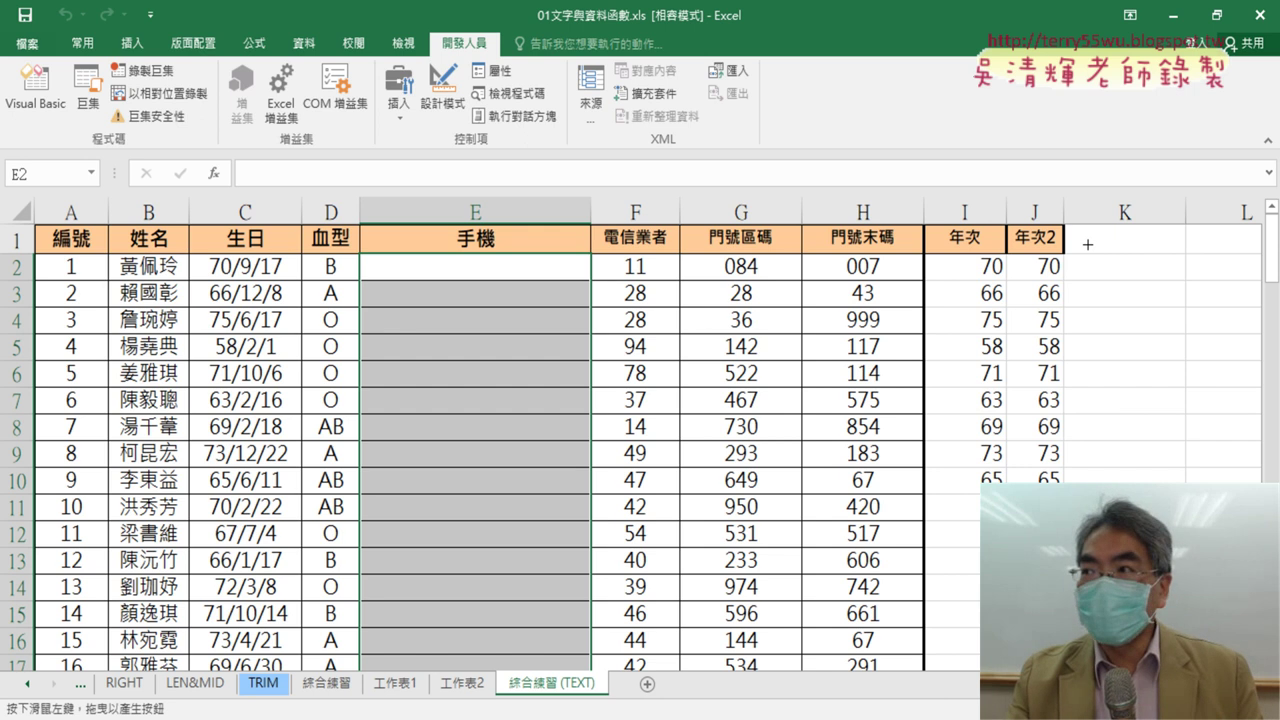
pyautogui.moveTo(1082, 241); pyautogui.dragTo(1233, 290)
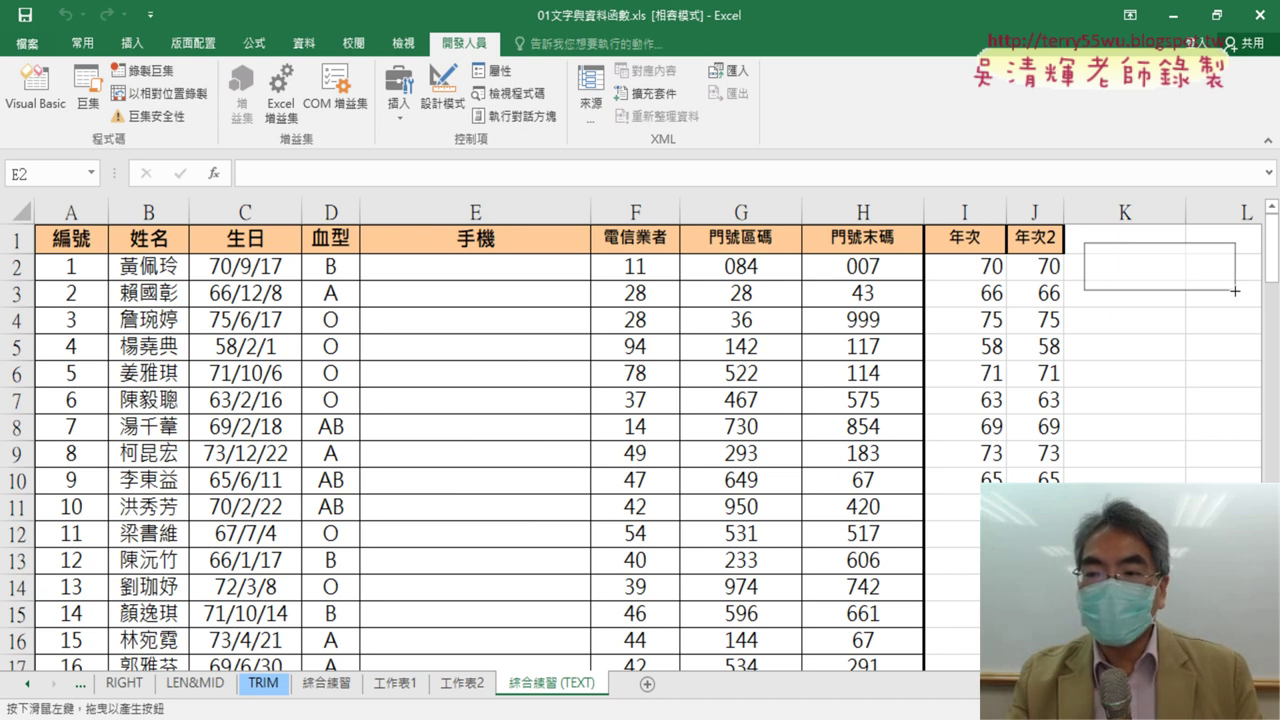
pyautogui.moveTo(1235, 290); pyautogui.dragTo(1245, 285)
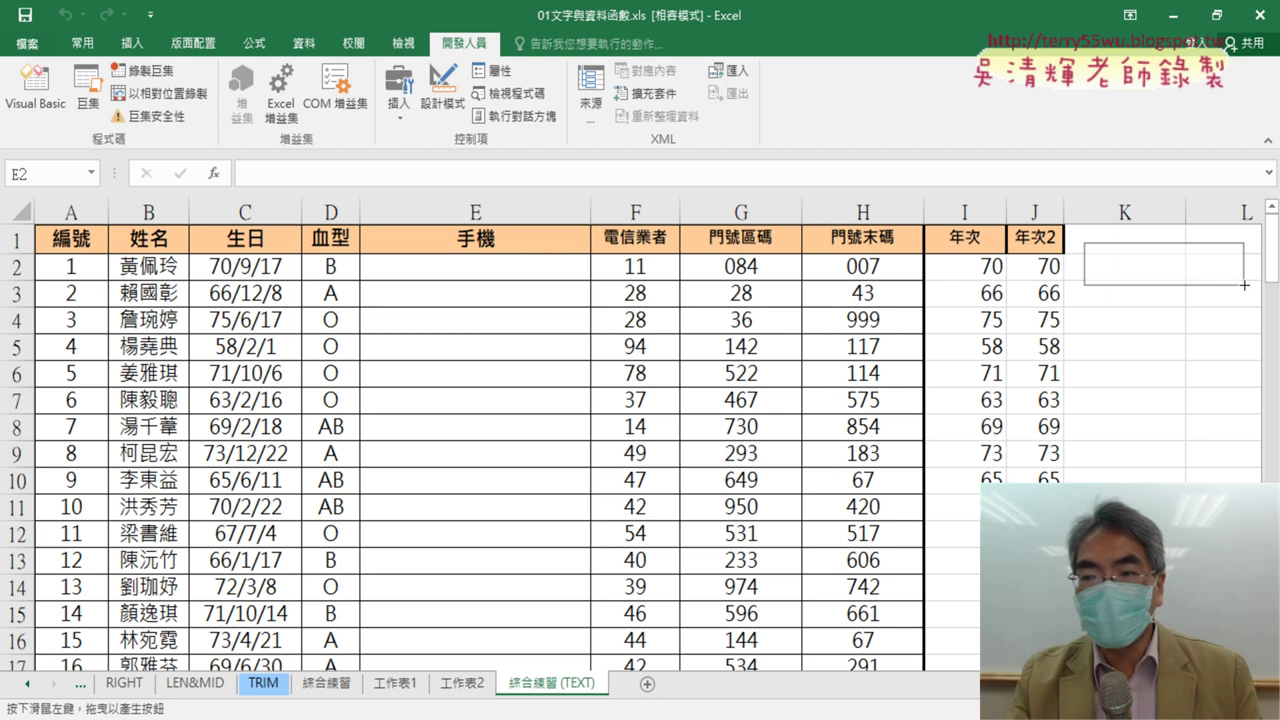
pyautogui.moveTo(1245, 285); pyautogui.dragTo(1245, 285)
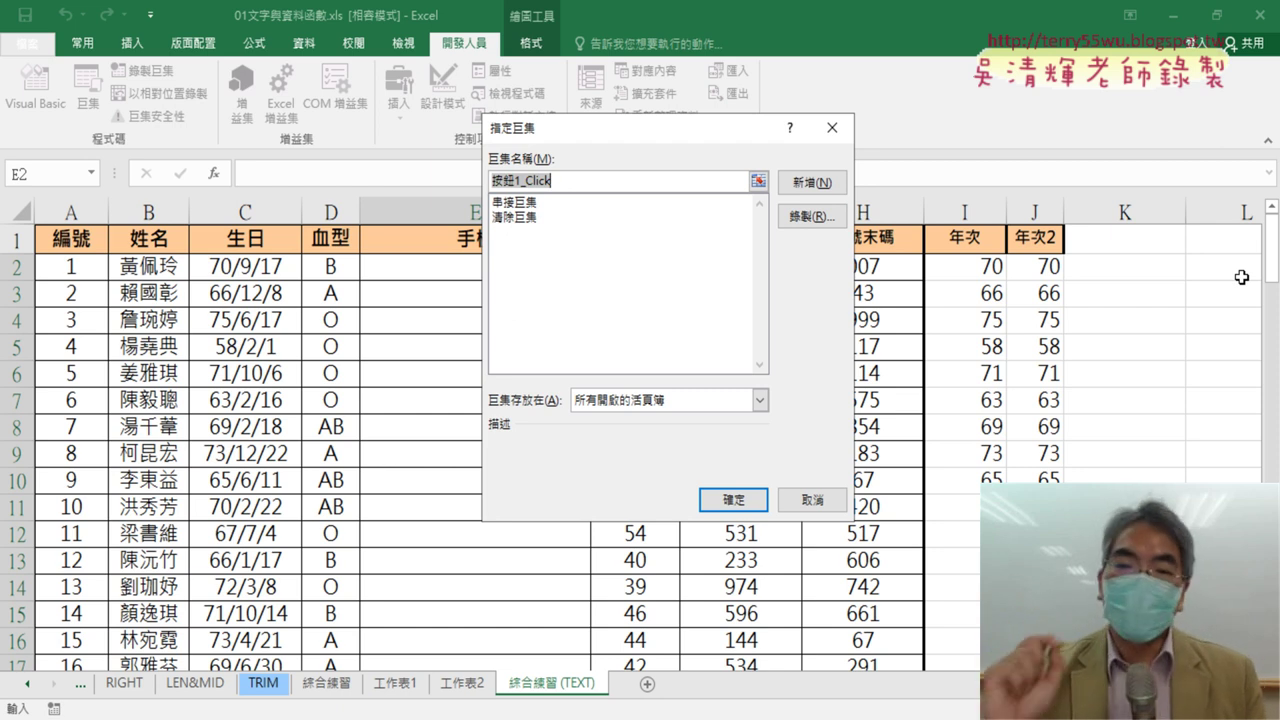
# Assign 串接巨集 to button 按鈕 1, copying the macro name before confirming.
pyautogui.click(535, 204)
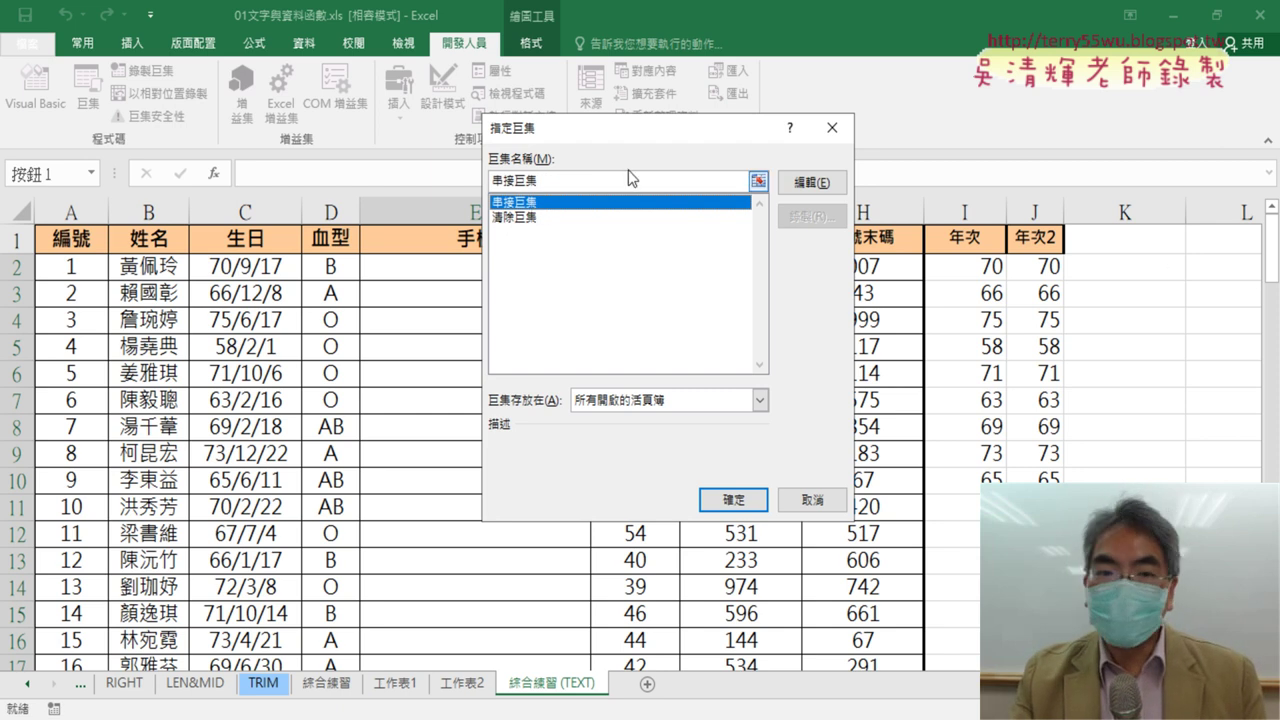
pyautogui.click(540, 183)
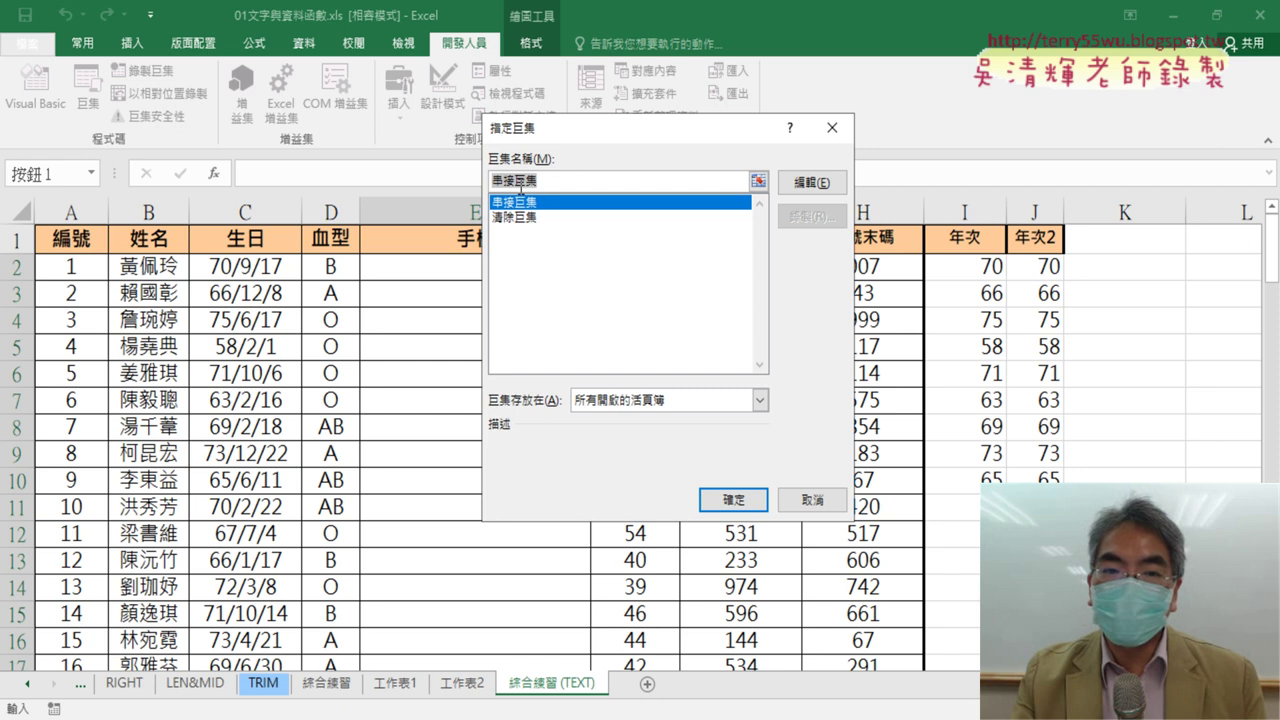
pyautogui.rightClick(511, 179)
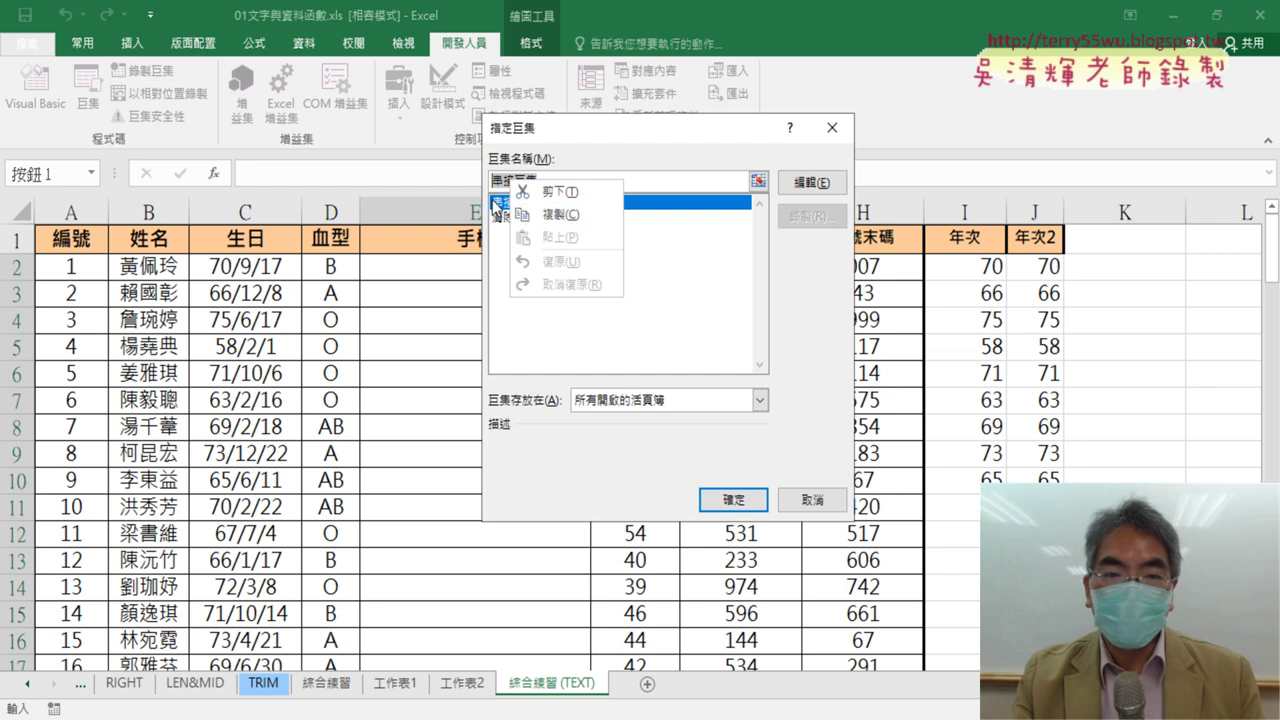
pyautogui.click(565, 213)
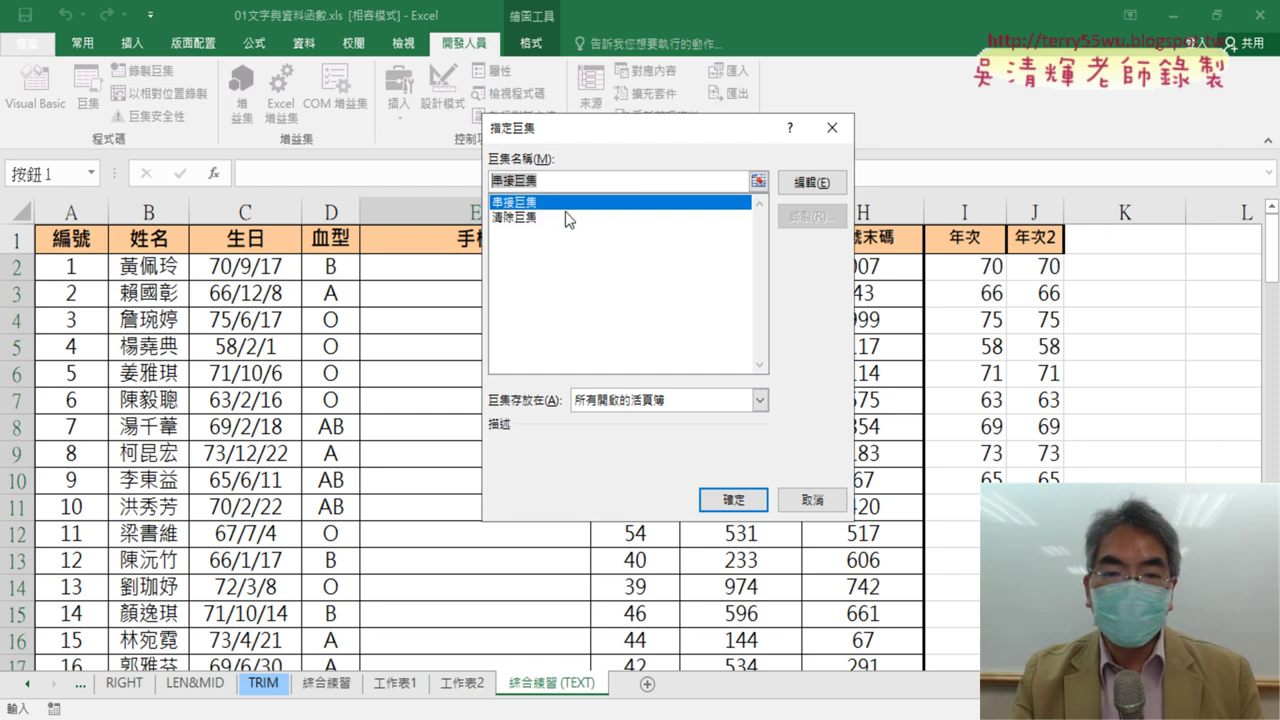
pyautogui.click(736, 500)
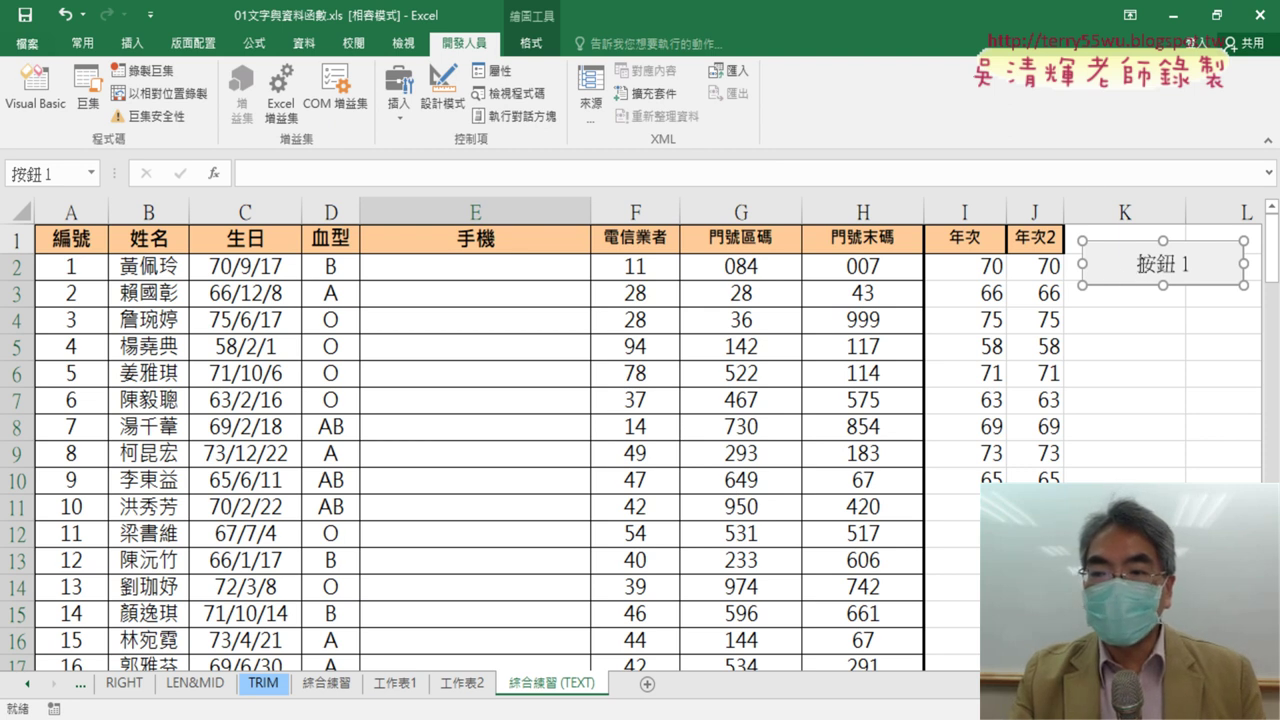
# Replace the button caption 按鈕 1 with 串接巨集.
pyautogui.click(1182, 265)
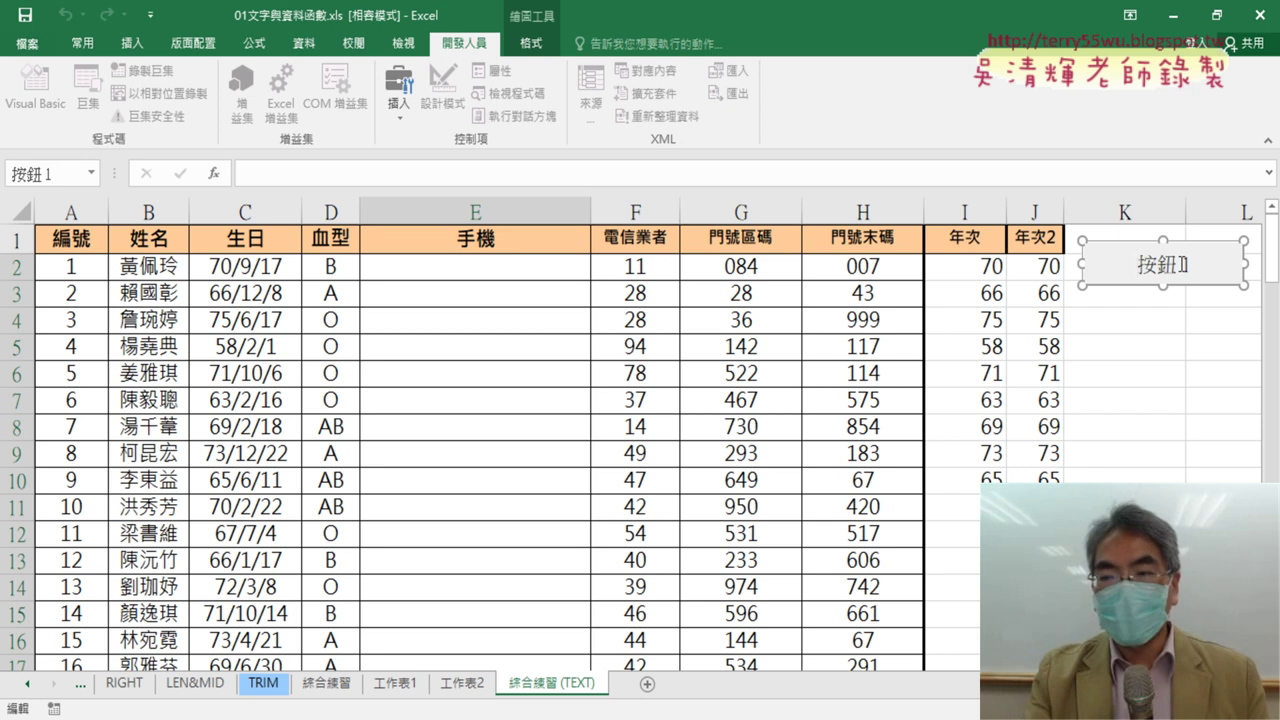
pyautogui.press('BackSpace')
pyautogui.press('BackSpace')
pyautogui.press('BackSpace')
pyautogui.press('BackSpace')
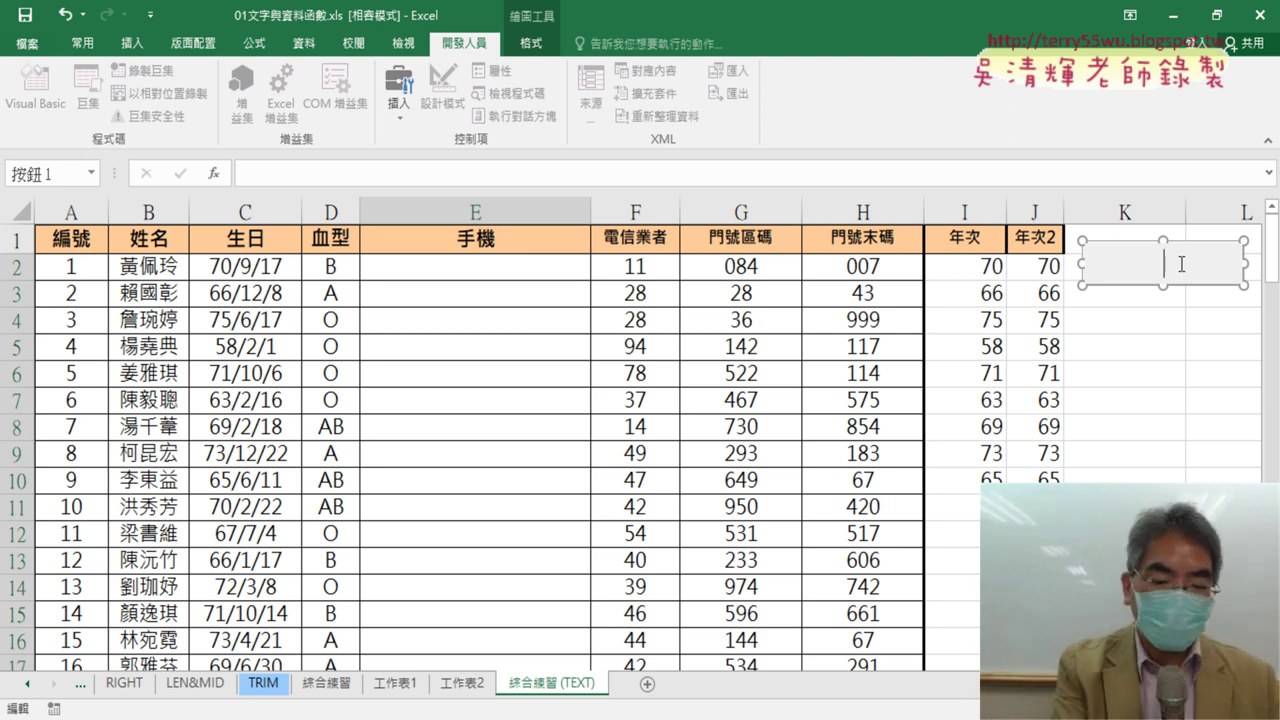
pyautogui.write('串接巨集')
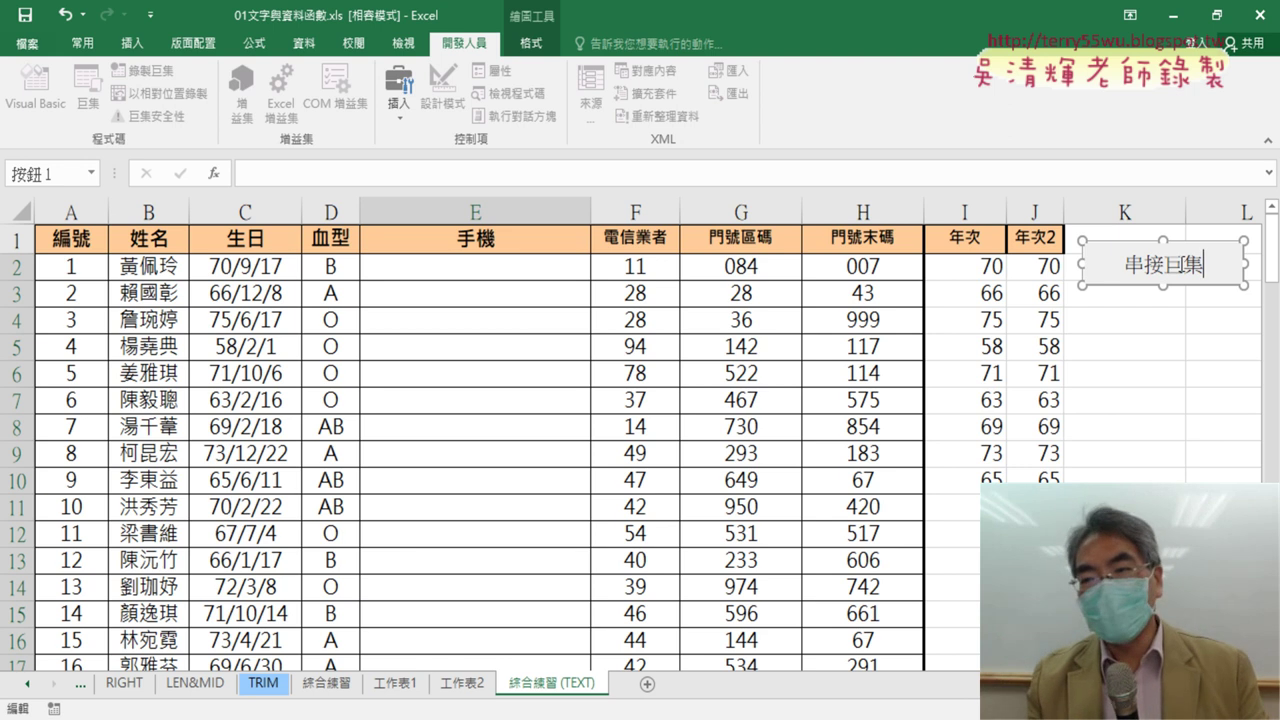
pyautogui.click(1194, 346)
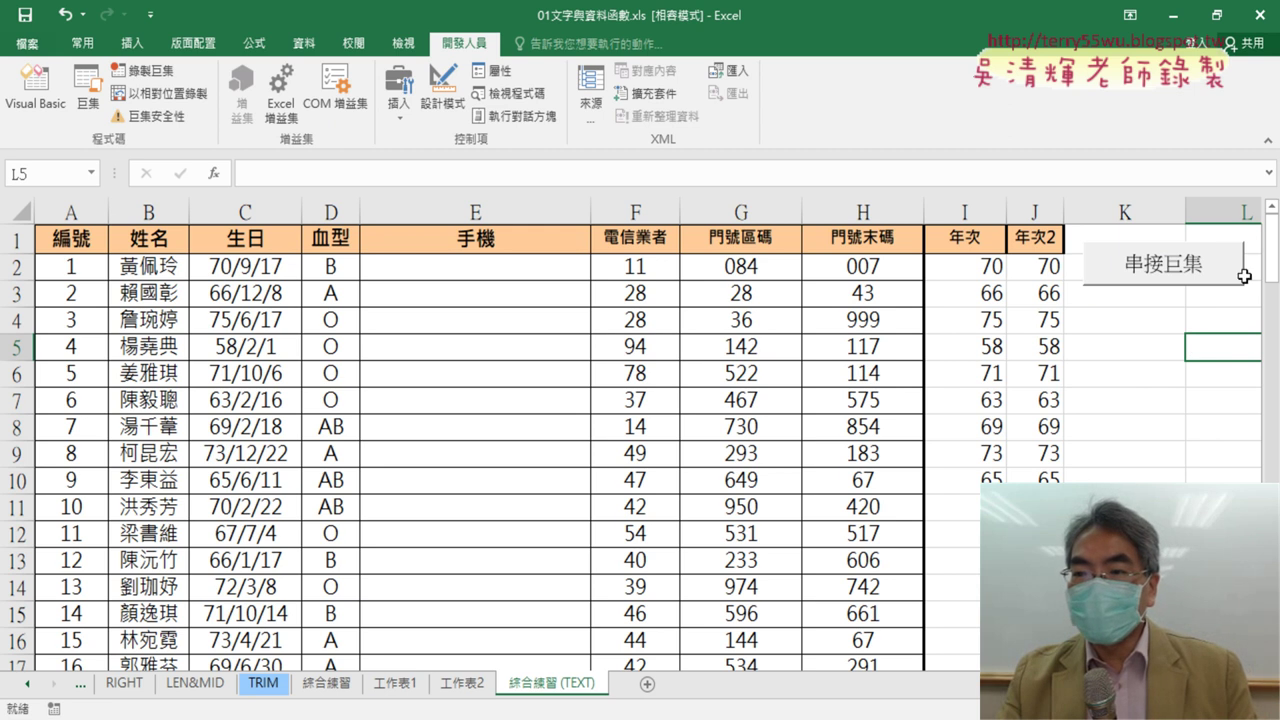
pyautogui.click(1130, 327)
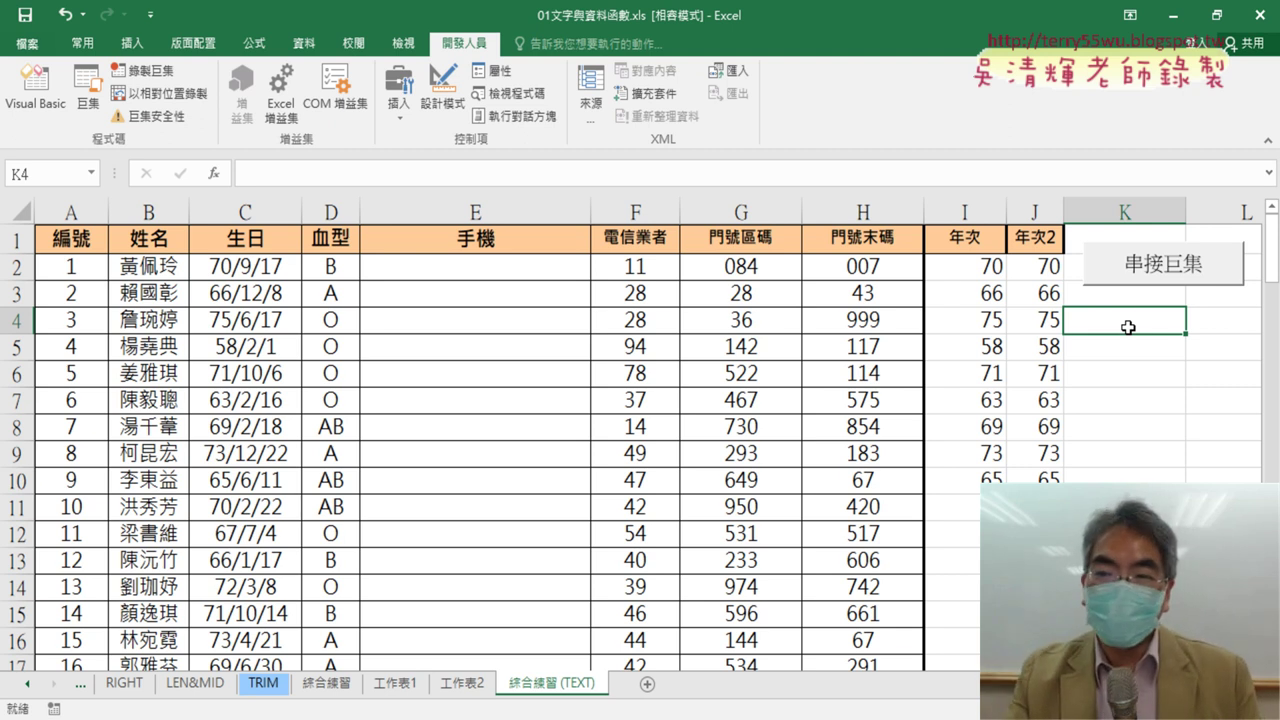
pyautogui.click(1155, 268)
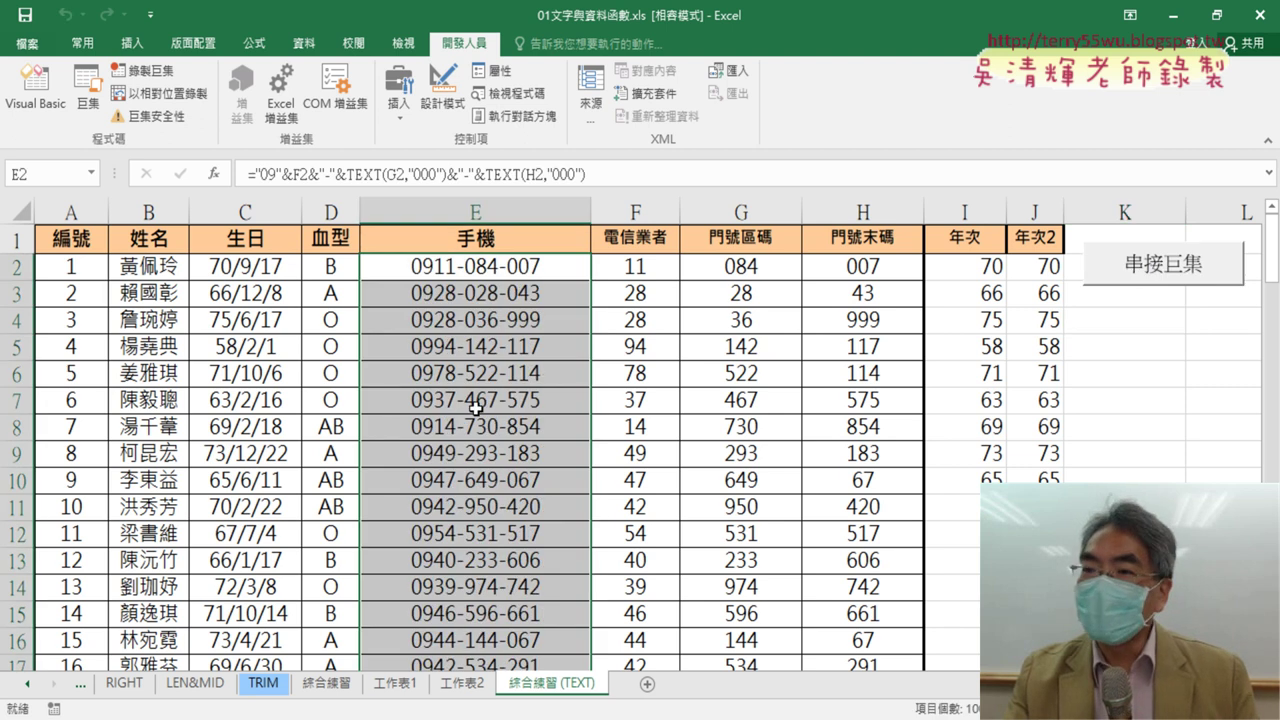
# Draw a second Form Controls button just below the 串接巨集 button.
pyautogui.click(400, 100)
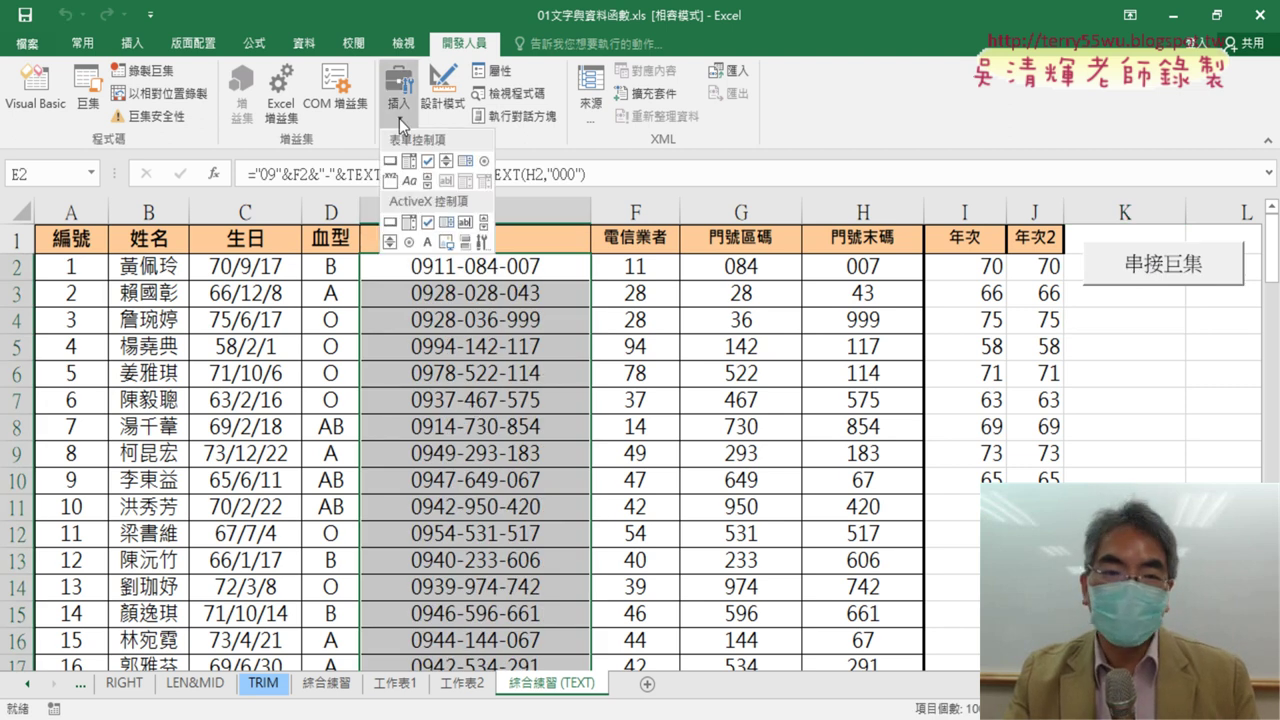
pyautogui.click(389, 160)
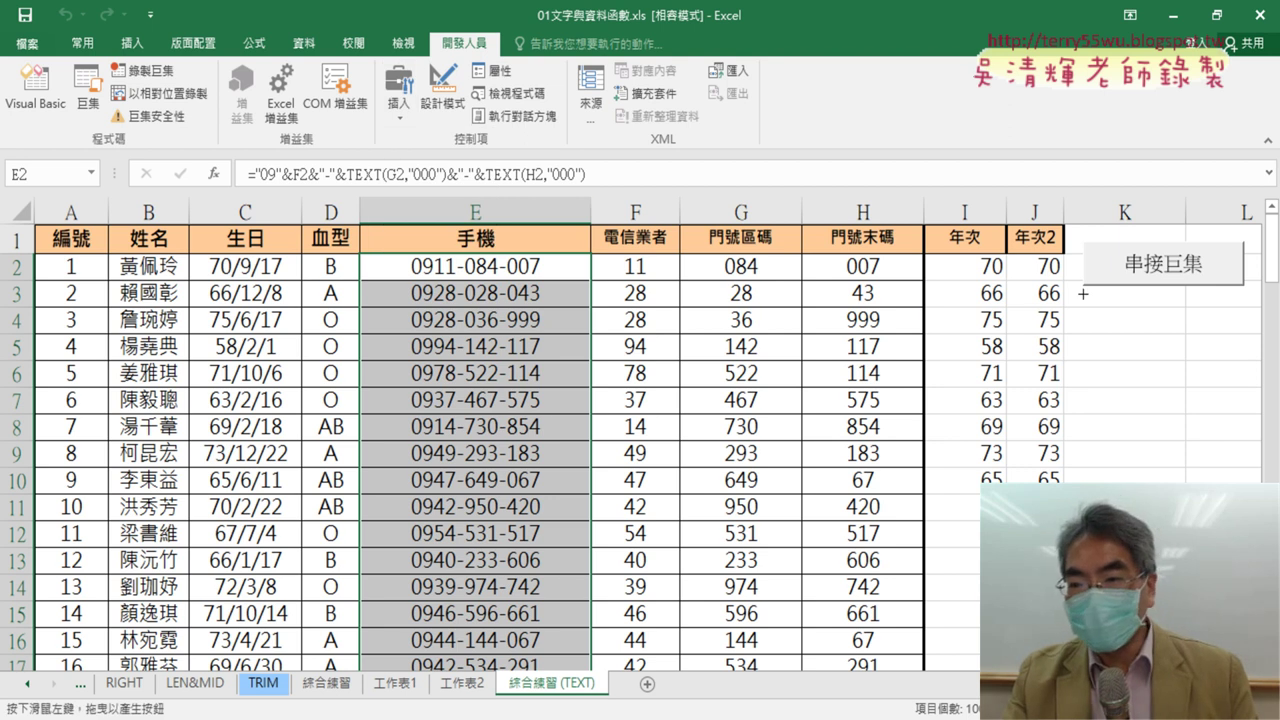
pyautogui.moveTo(1084, 301)
pyautogui.mouseDown()
pyautogui.moveTo(1176, 344)
pyautogui.moveTo(1244, 346)
pyautogui.mouseUp()
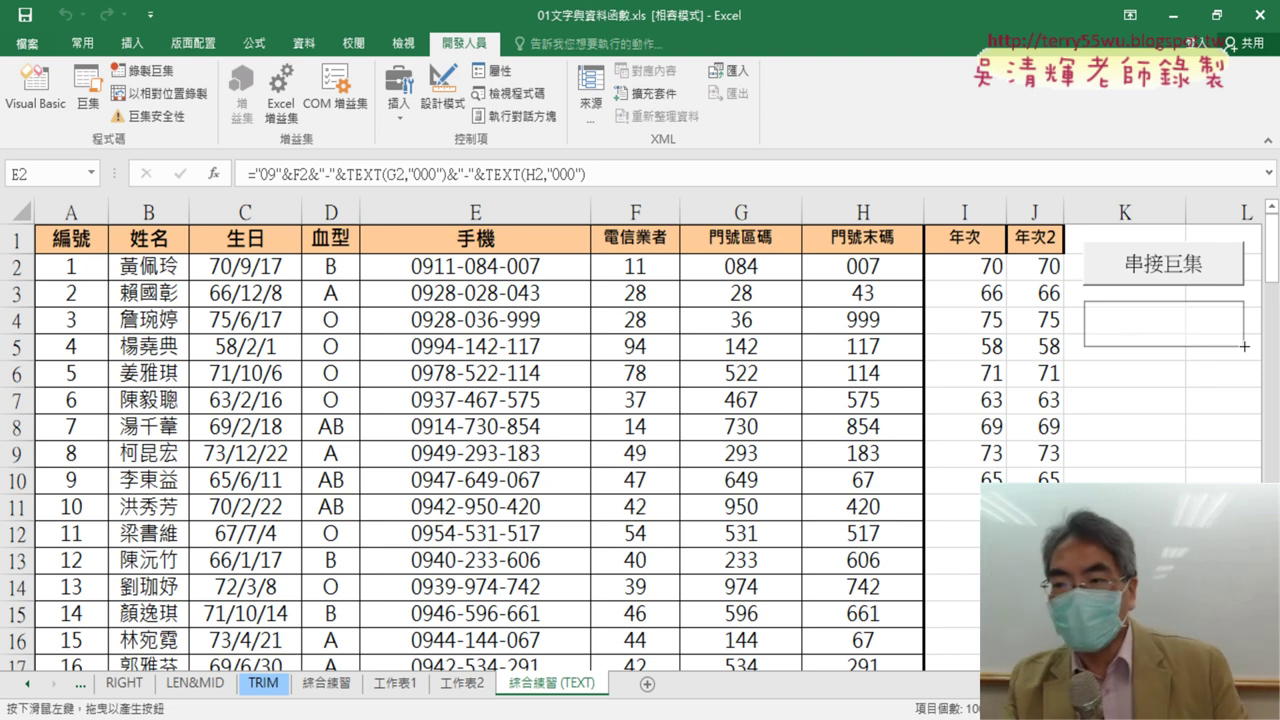
pyautogui.moveTo(1244, 346); pyautogui.dragTo(1244, 346)
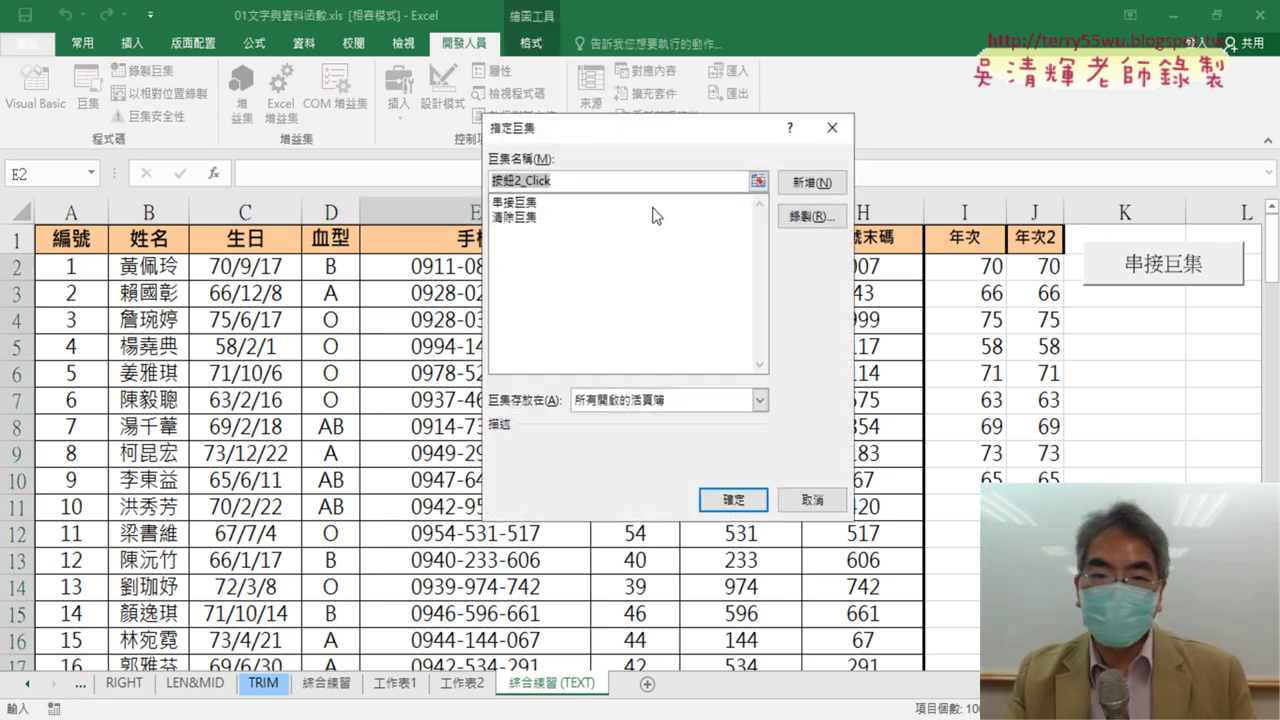
# Assign the 清除巨集 macro to the new button.
pyautogui.click(535, 218)
pyautogui.doubleClick(530, 180)
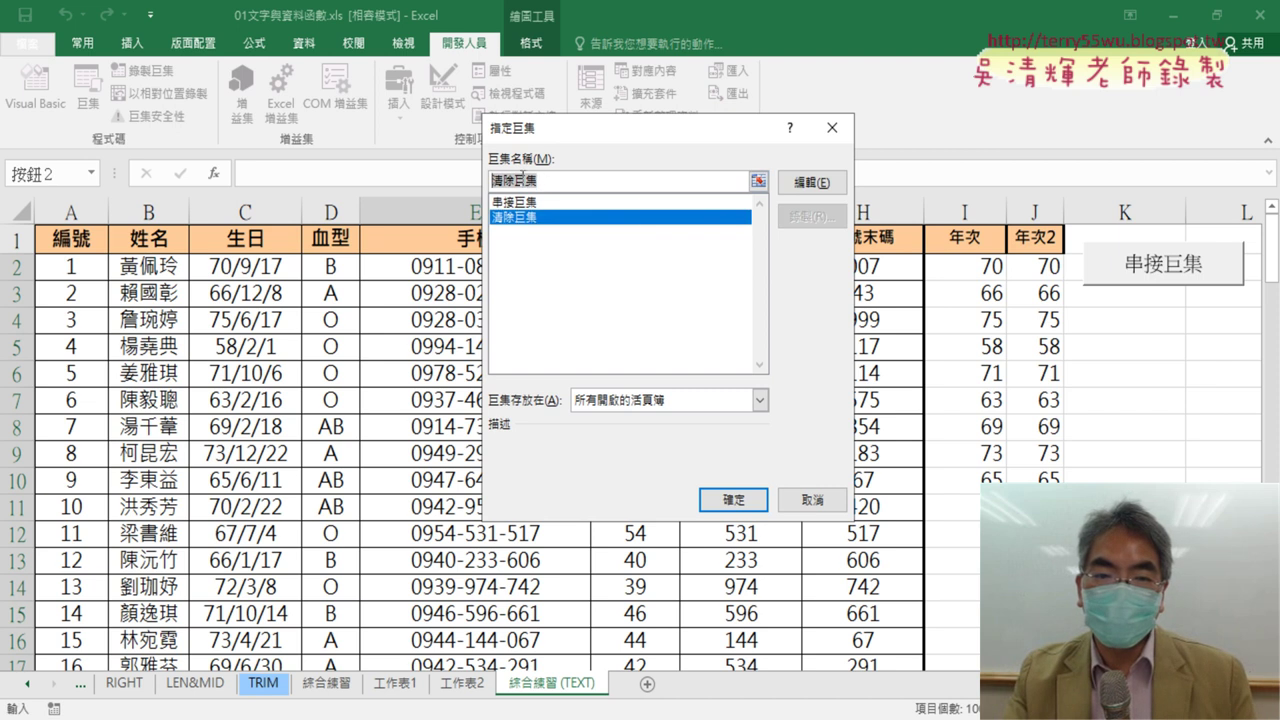
pyautogui.rightClick(521, 178)
pyautogui.click(560, 214)
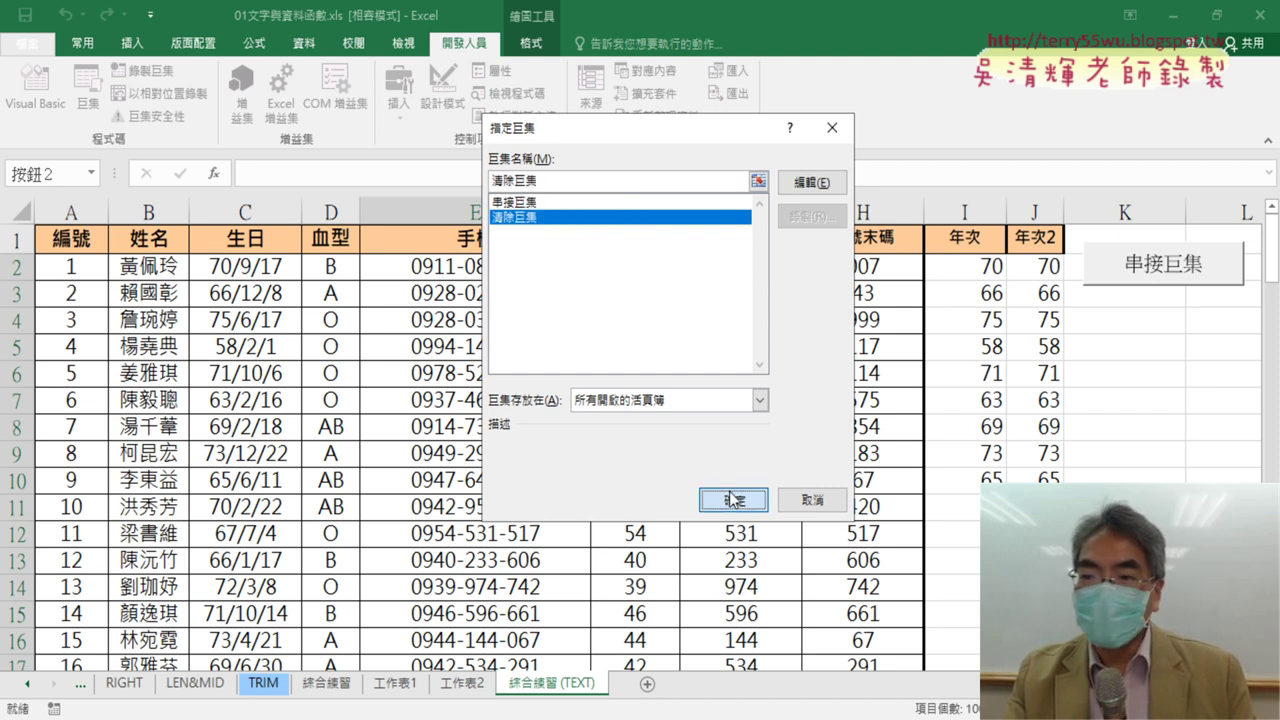
pyautogui.click(731, 499)
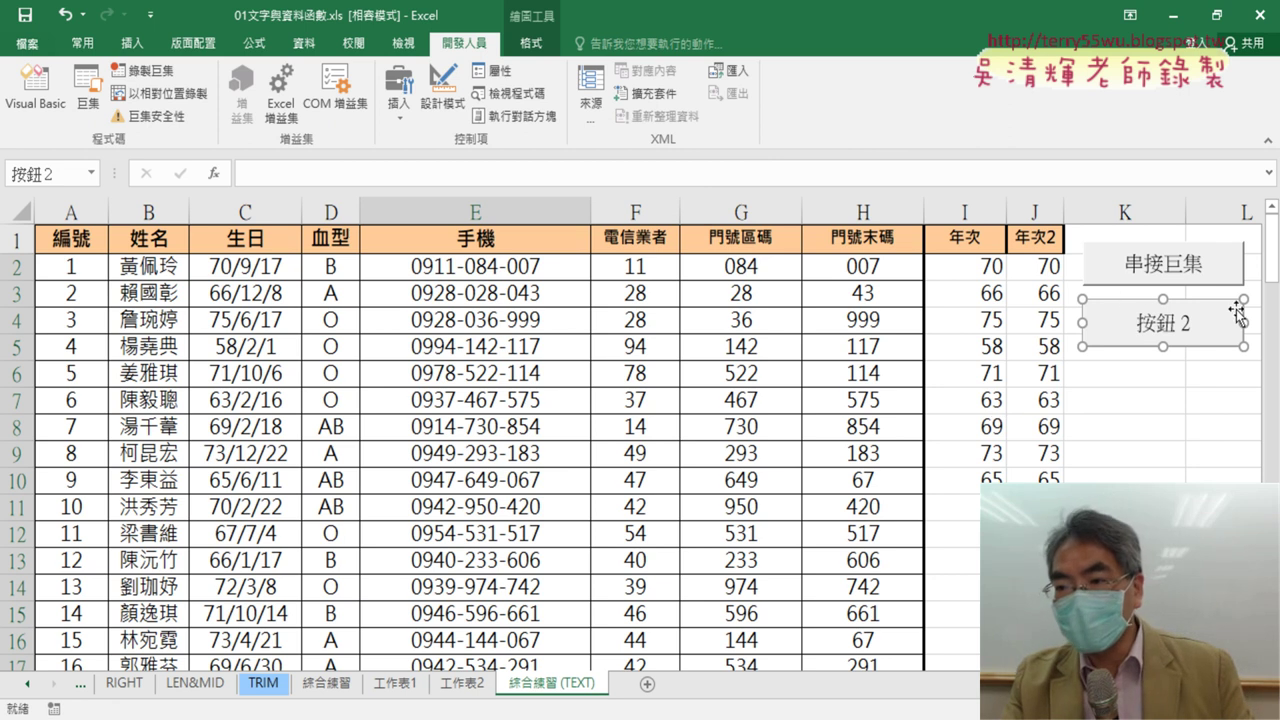
# Change the new button's caption to 清除巨集.
pyautogui.click(1155, 324)
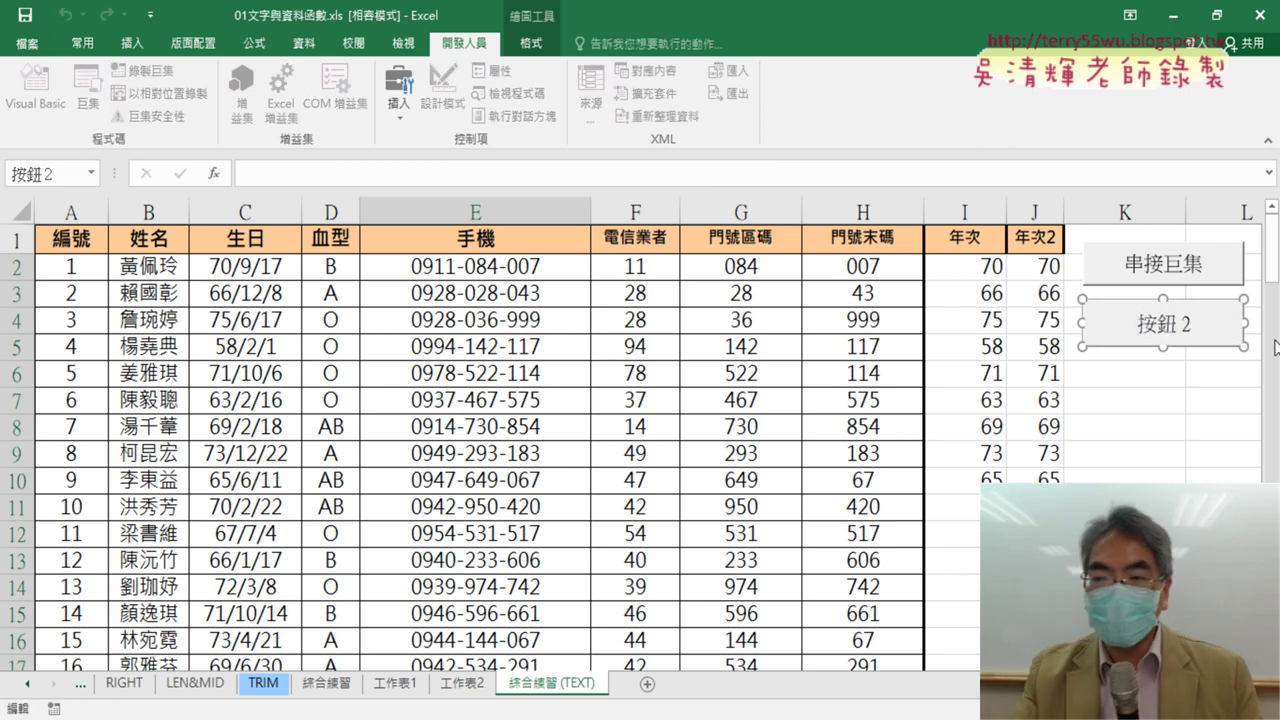
pyautogui.press('BackSpace')
pyautogui.press('BackSpace')
pyautogui.press('BackSpace')
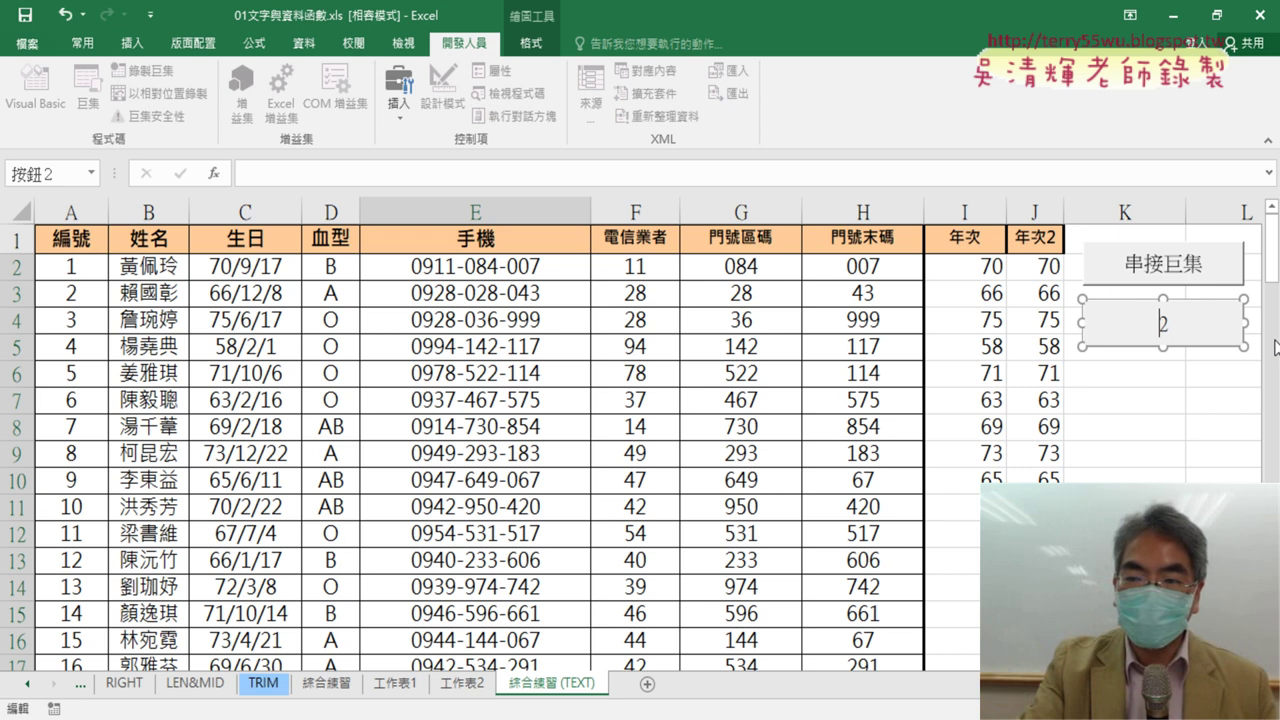
pyautogui.write('清除巨集')
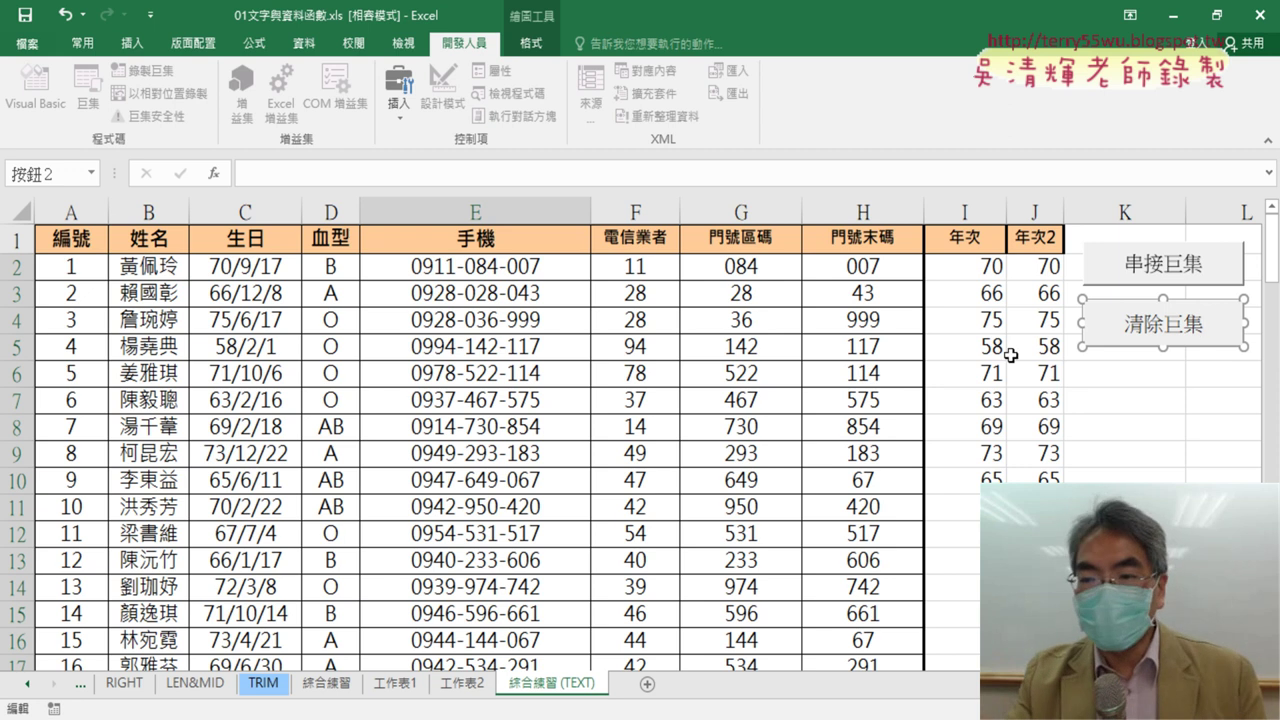
pyautogui.click(1164, 377)
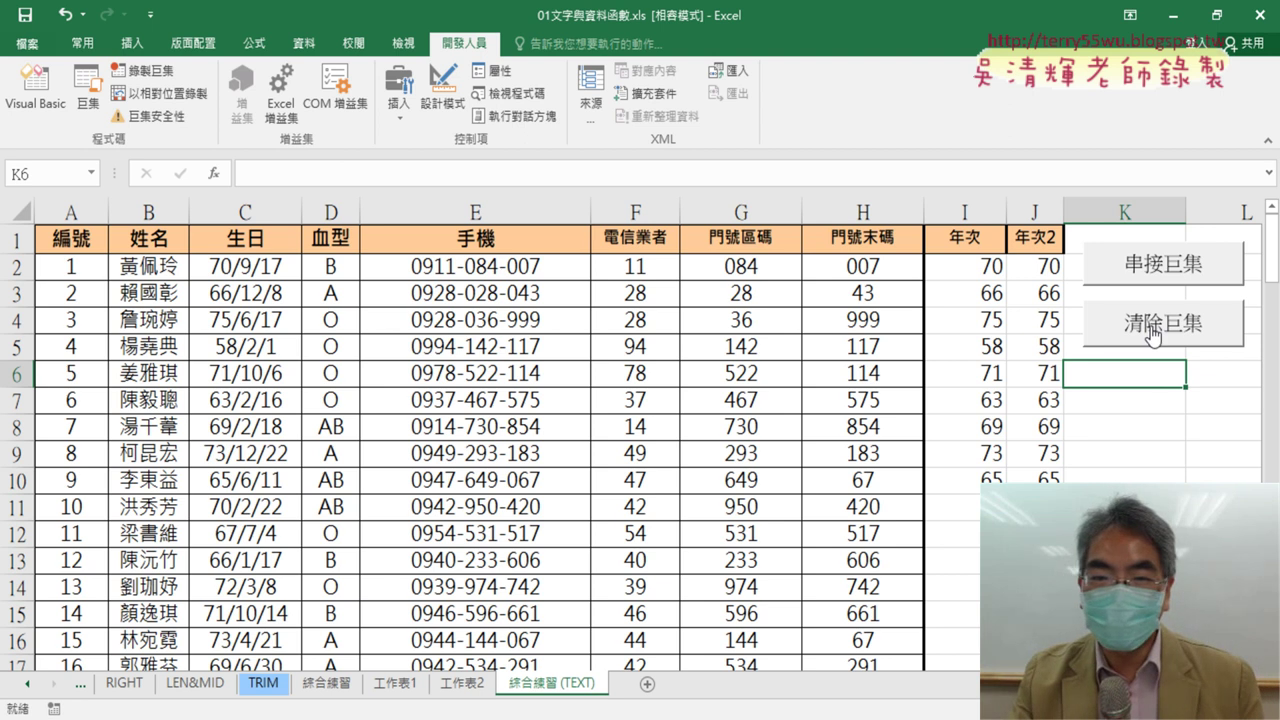
# Alternate the 清除巨集 and 串接巨集 buttons several times, finishing with column E cleared.
pyautogui.click(1153, 335)
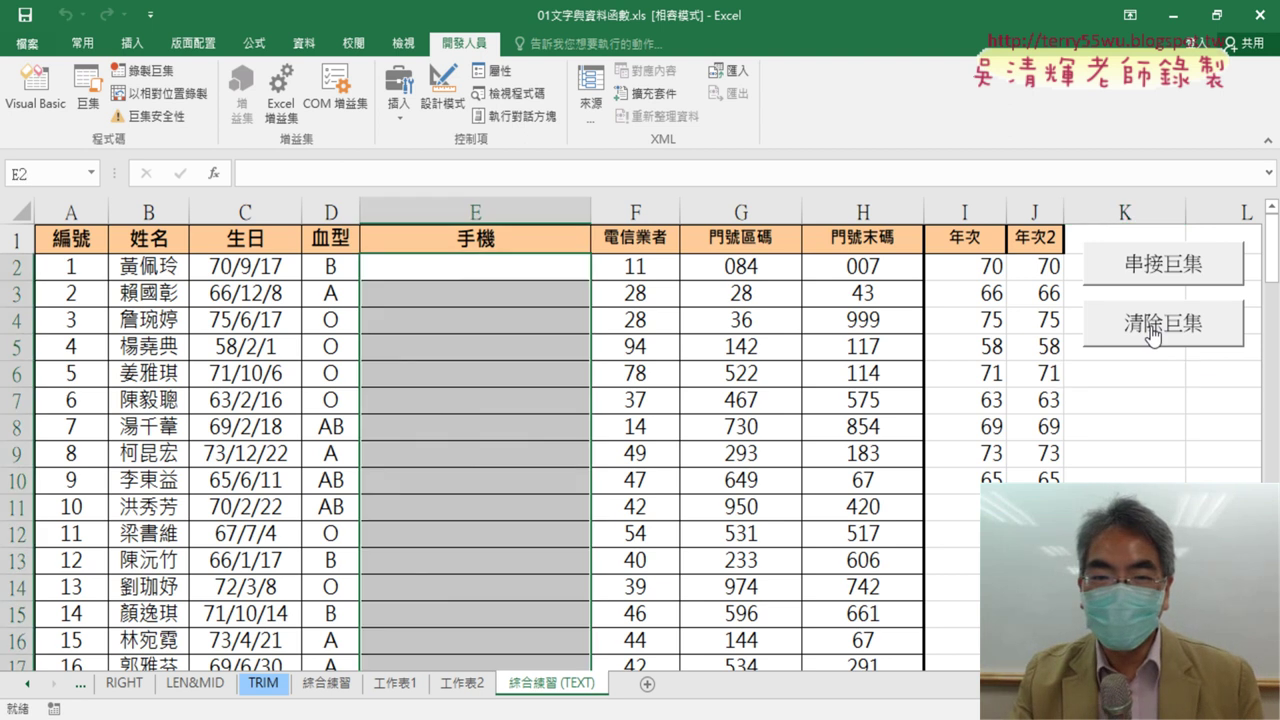
pyautogui.click(1170, 265)
pyautogui.click(1160, 312)
pyautogui.click(1172, 262)
pyautogui.click(1180, 300)
pyautogui.click(1178, 268)
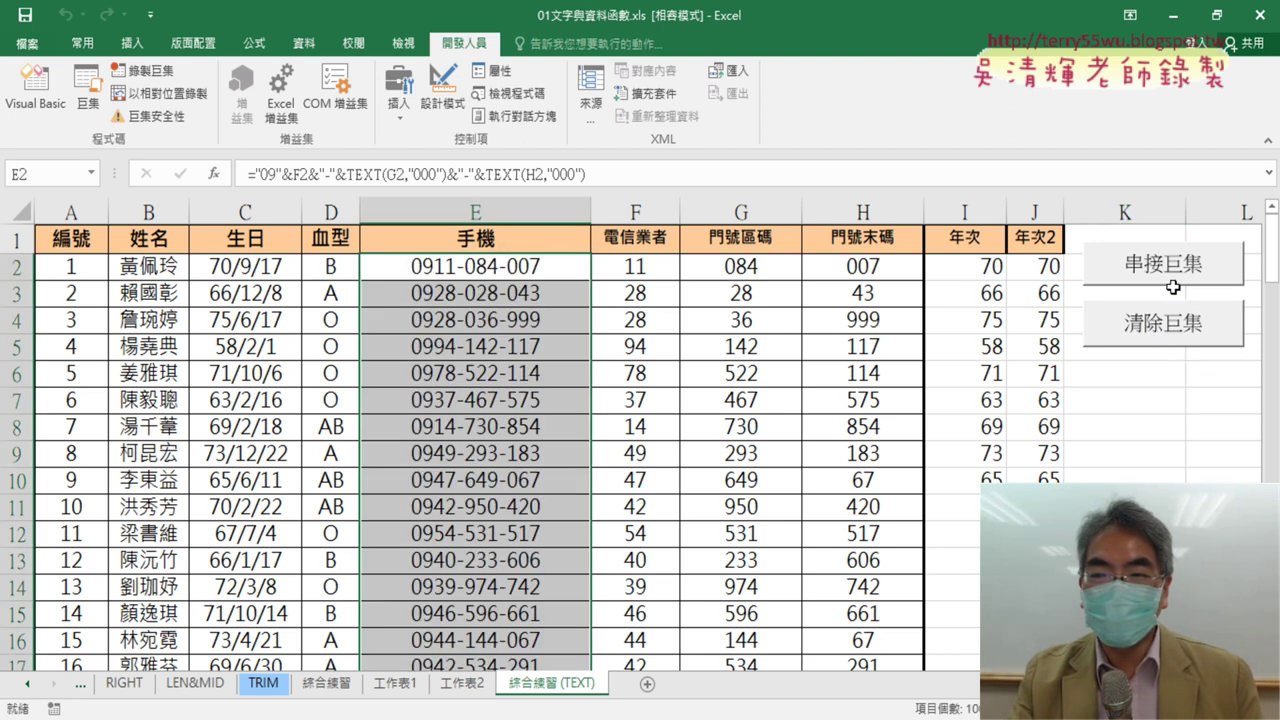
pyautogui.click(1176, 336)
pyautogui.click(1170, 265)
pyautogui.click(1182, 335)
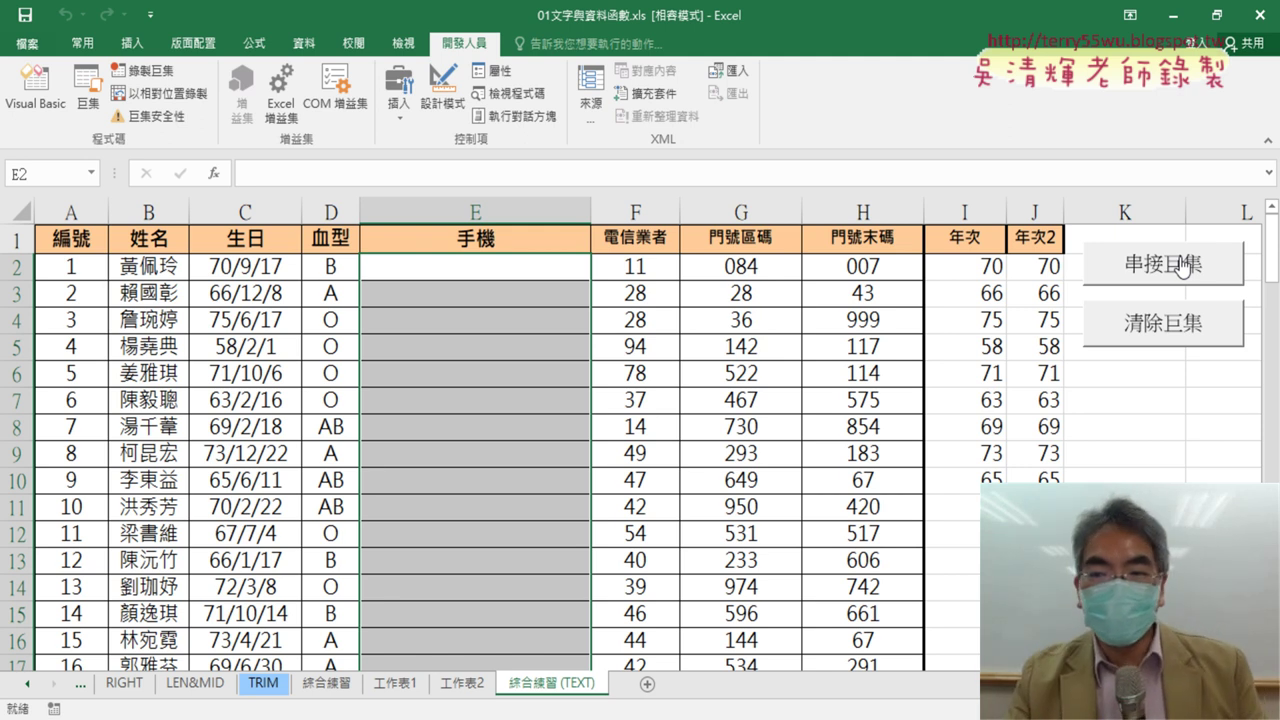
pyautogui.click(1183, 266)
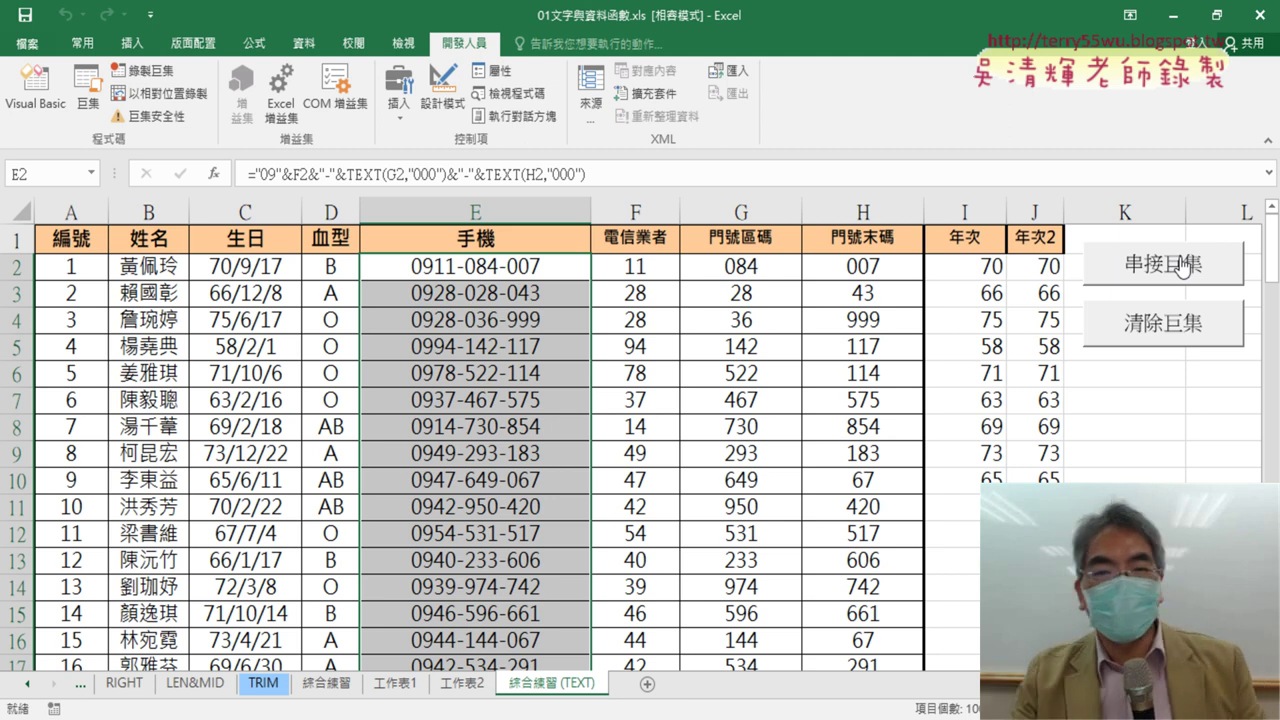
pyautogui.click(1170, 330)
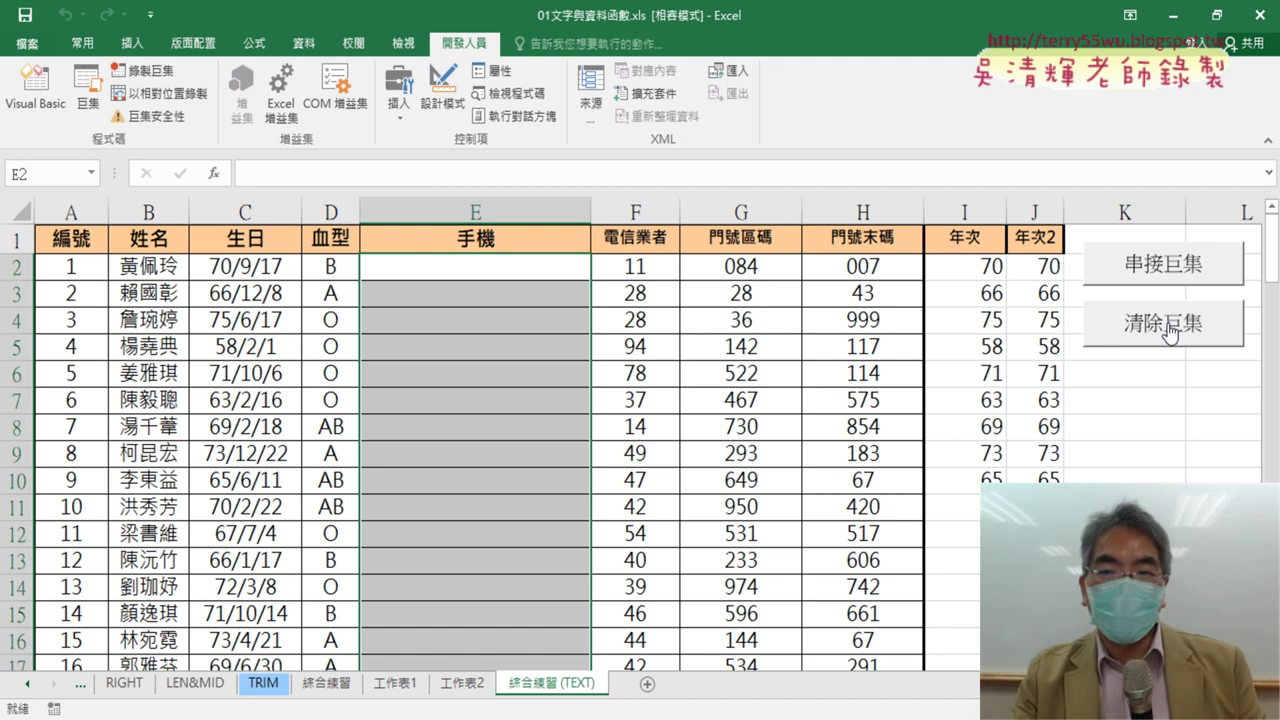
# Select 清除巨集 in the Macro dialog and open its Module1 code in the VBA editor.
pyautogui.click(88, 100)
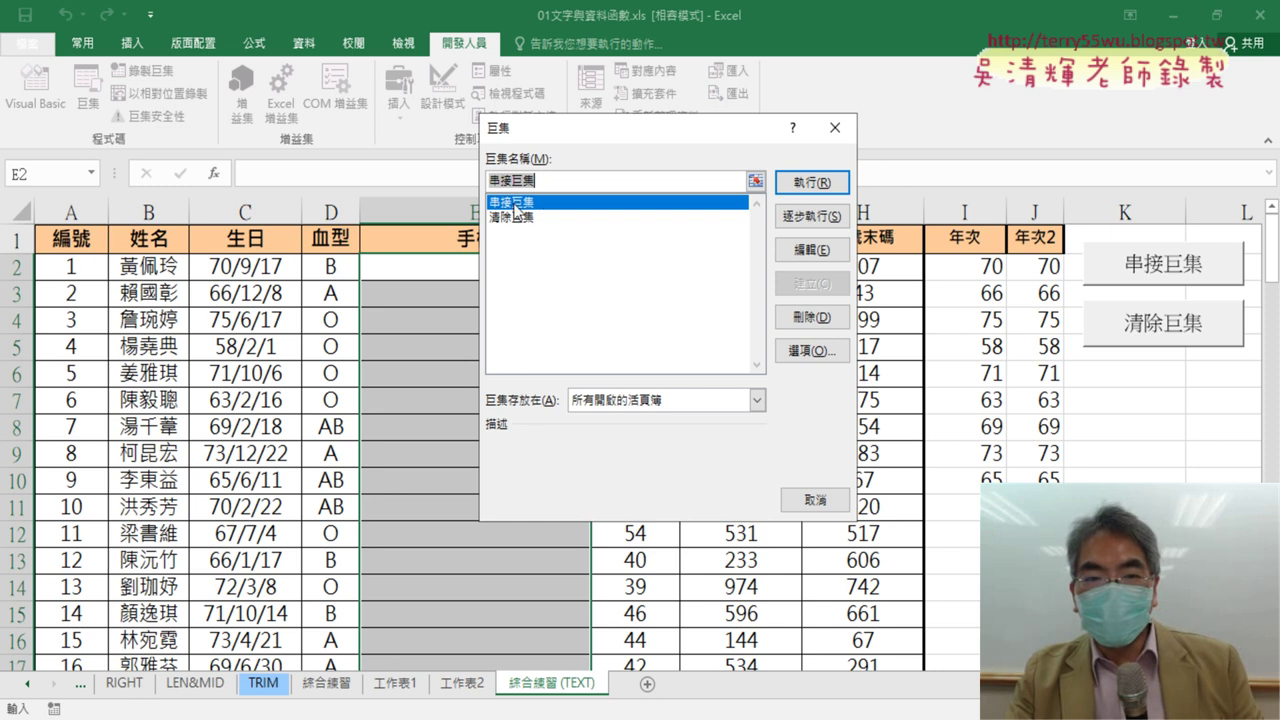
pyautogui.click(540, 217)
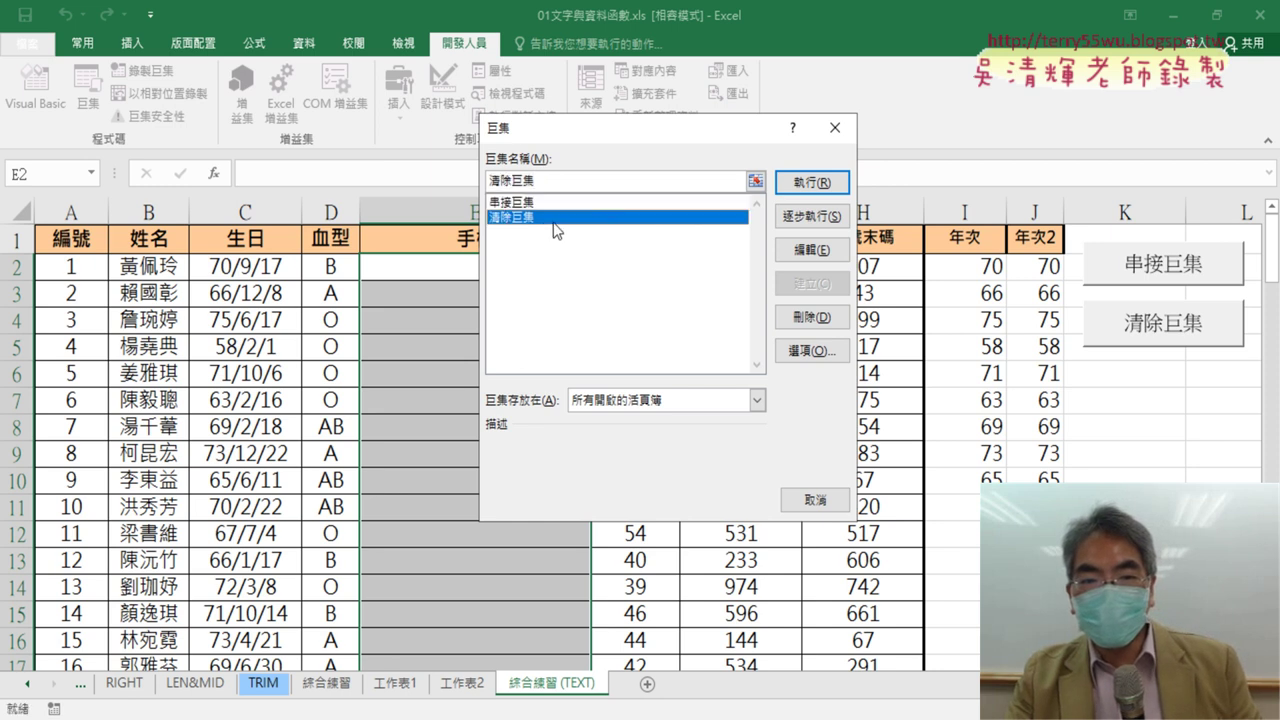
pyautogui.click(817, 254)
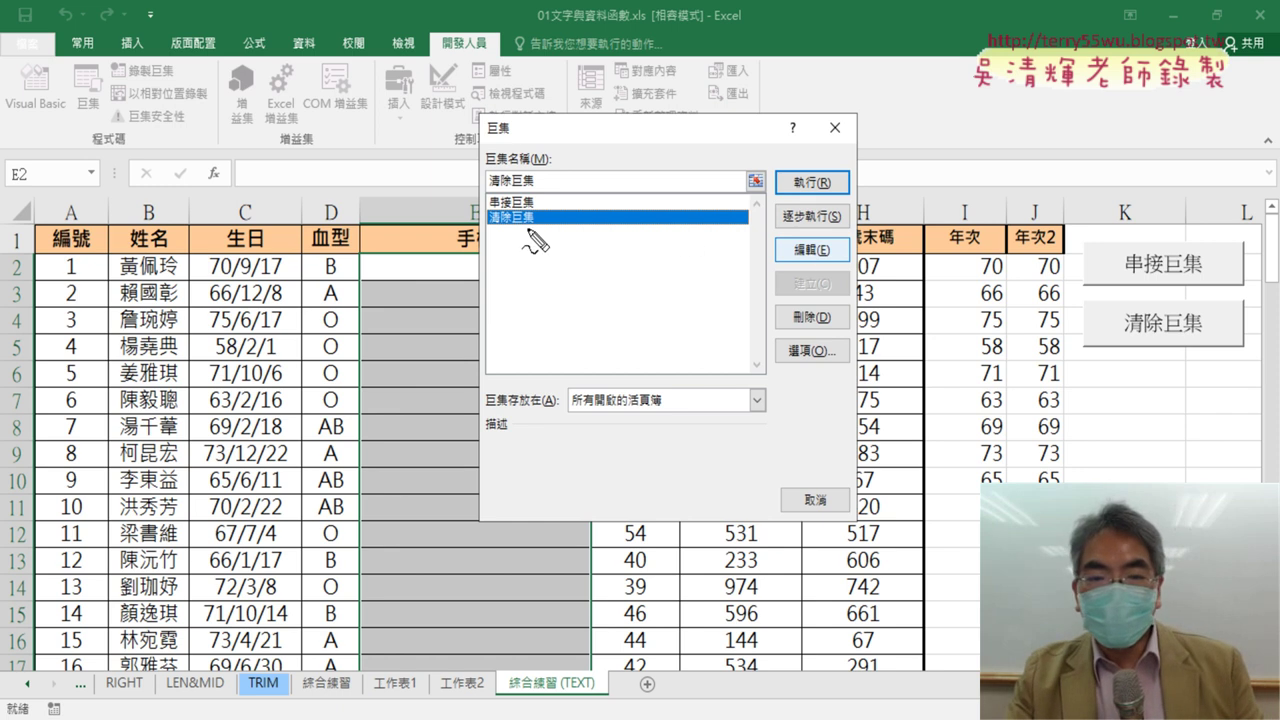
pyautogui.moveTo(529, 236); pyautogui.dragTo(541, 226)
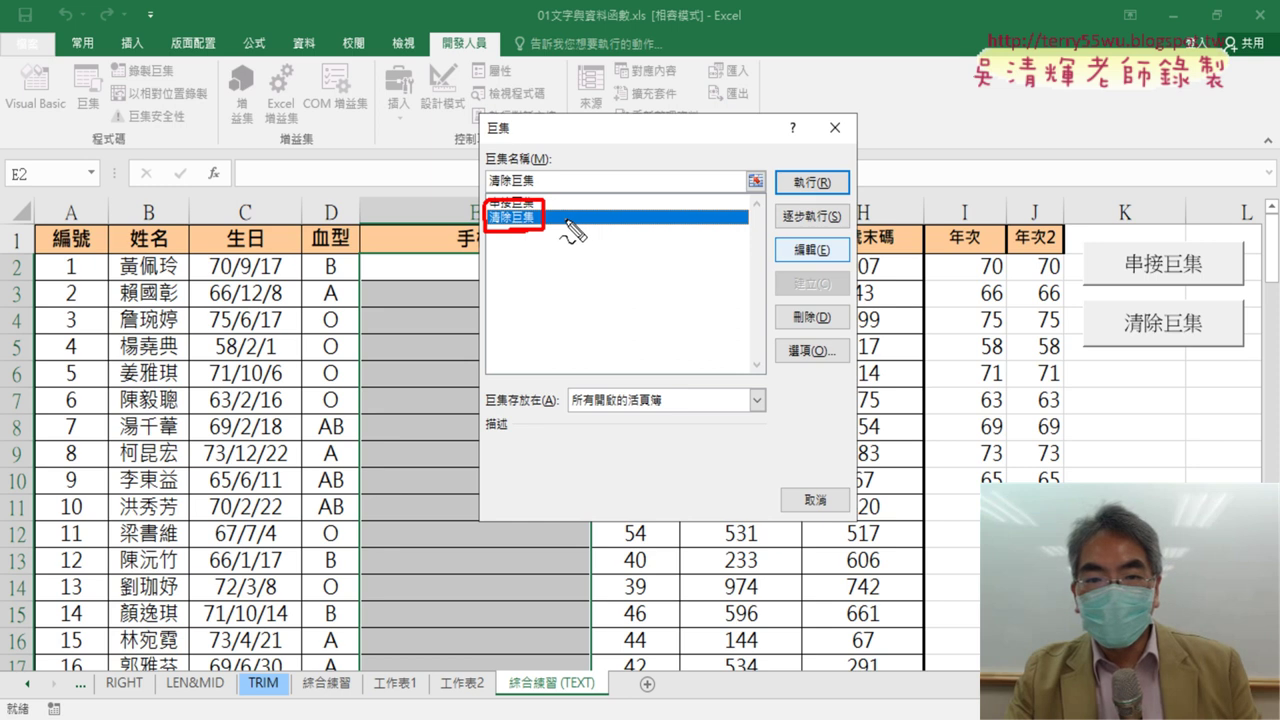
pyautogui.moveTo(564, 221)
pyautogui.mouseDown()
pyautogui.moveTo(758, 248)
pyautogui.moveTo(774, 266)
pyautogui.moveTo(848, 236)
pyautogui.moveTo(790, 279)
pyautogui.mouseUp()
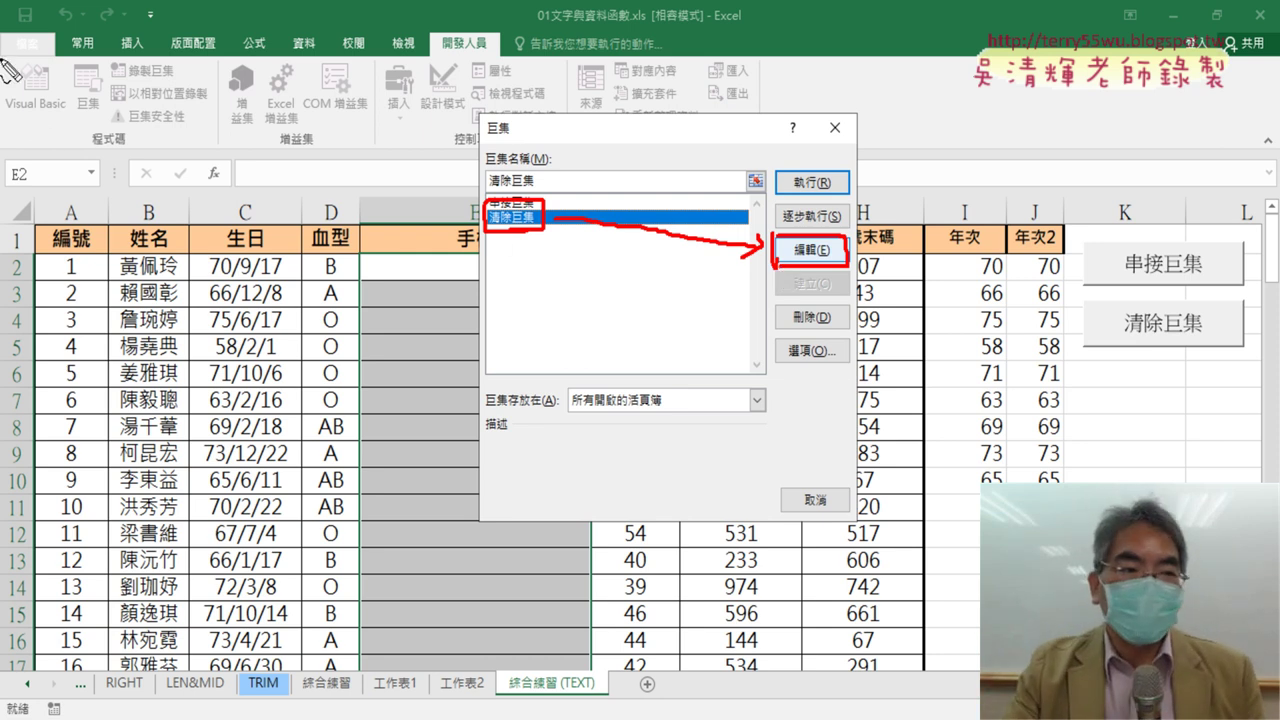
pyautogui.moveTo(2, 135)
pyautogui.mouseDown()
pyautogui.moveTo(68, 104)
pyautogui.moveTo(3, 133)
pyautogui.mouseUp()
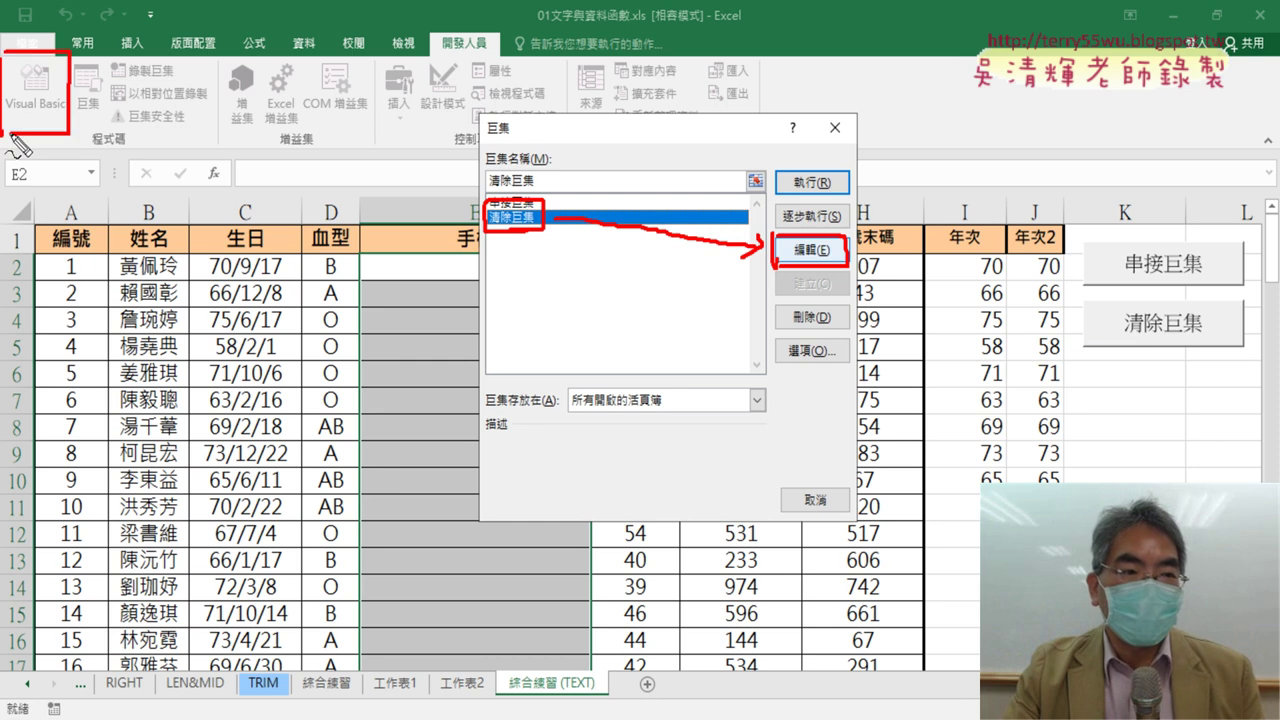
pyautogui.moveTo(822, 266)
pyautogui.mouseDown()
pyautogui.moveTo(763, 476)
pyautogui.moveTo(190, 375)
pyautogui.moveTo(57, 156)
pyautogui.moveTo(98, 160)
pyautogui.mouseUp()
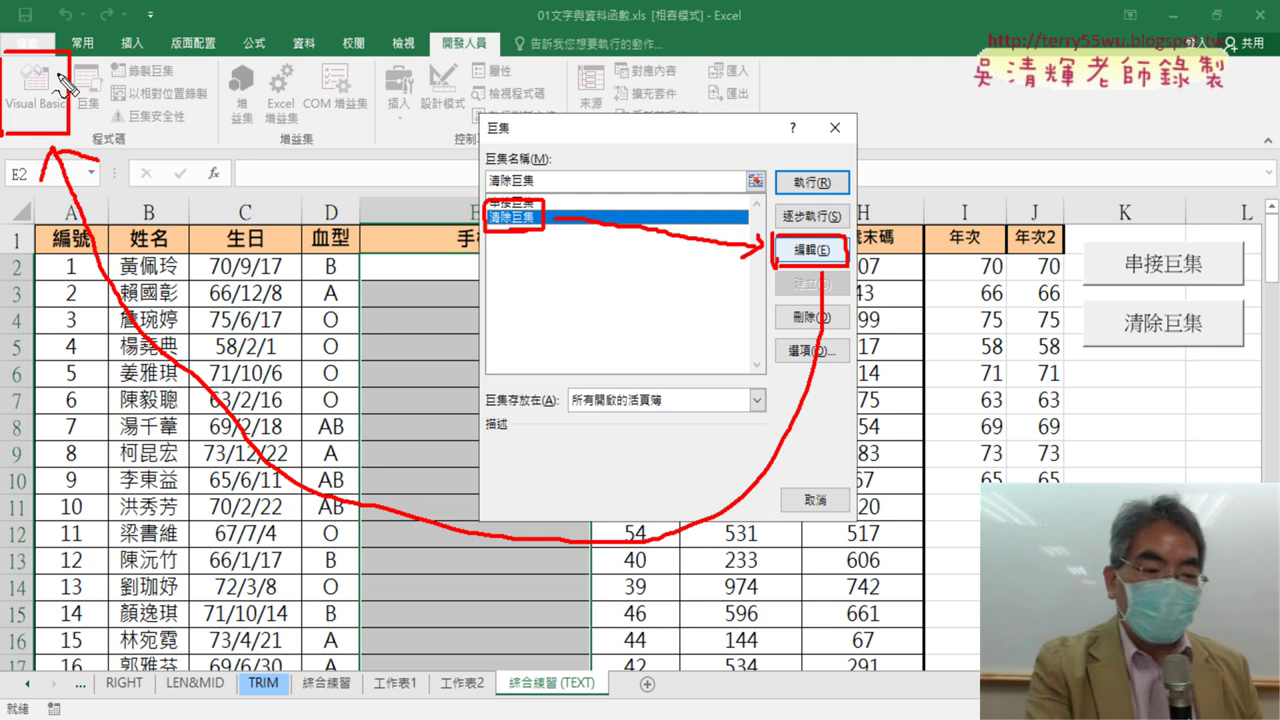
pyautogui.press('Escape')
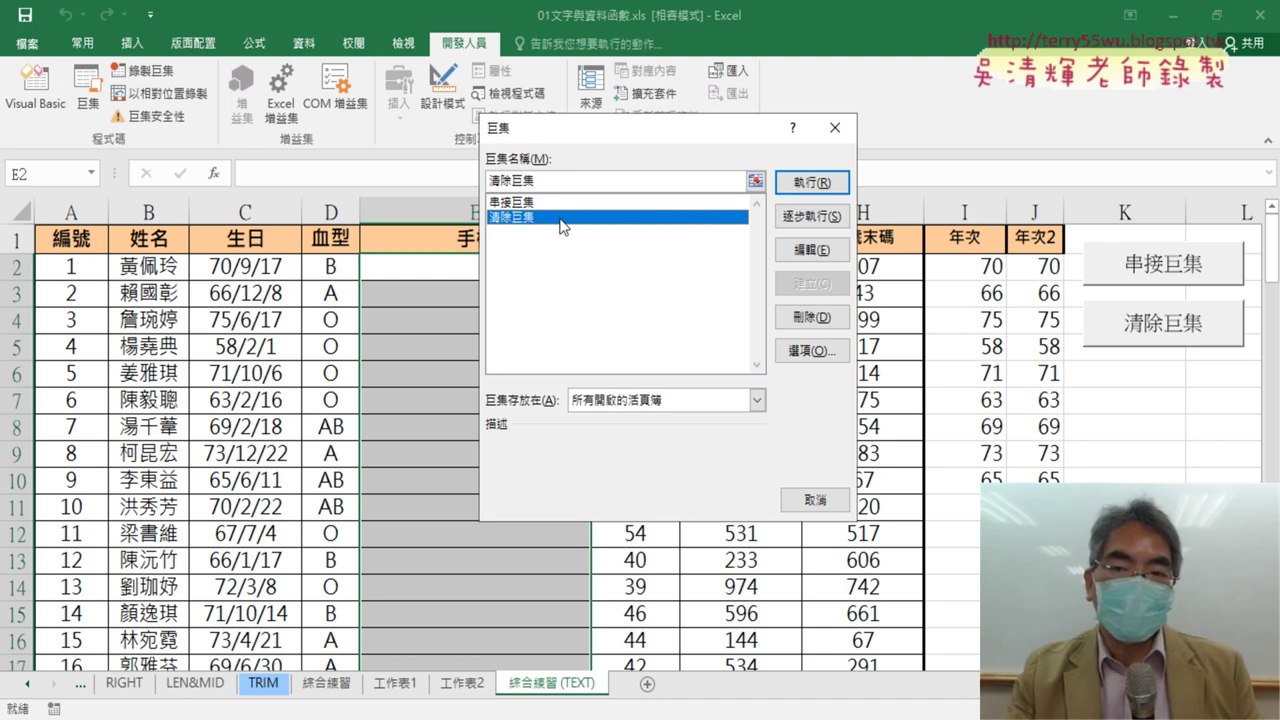
pyautogui.click(805, 250)
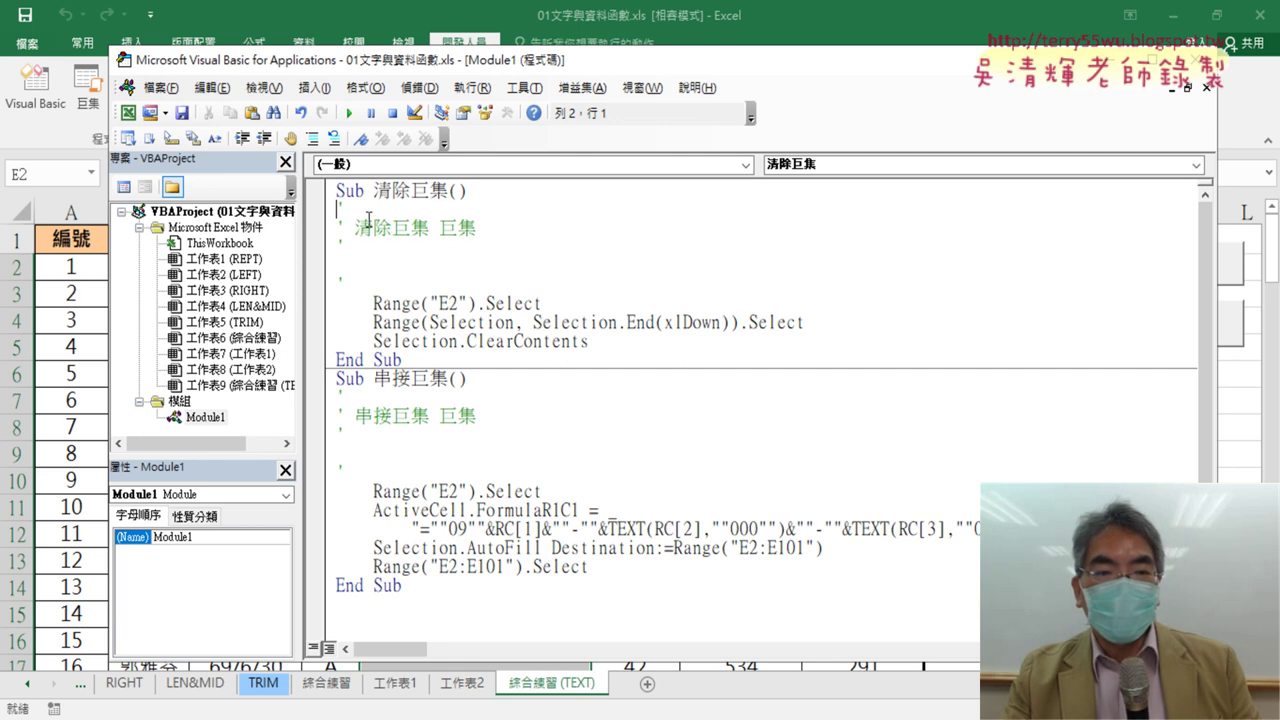
# Narrow and reposition the VBA editor so the 串接巨集 and 清除巨集 buttons show beside the code.
pyautogui.moveTo(337, 190); pyautogui.dragTo(493, 360)
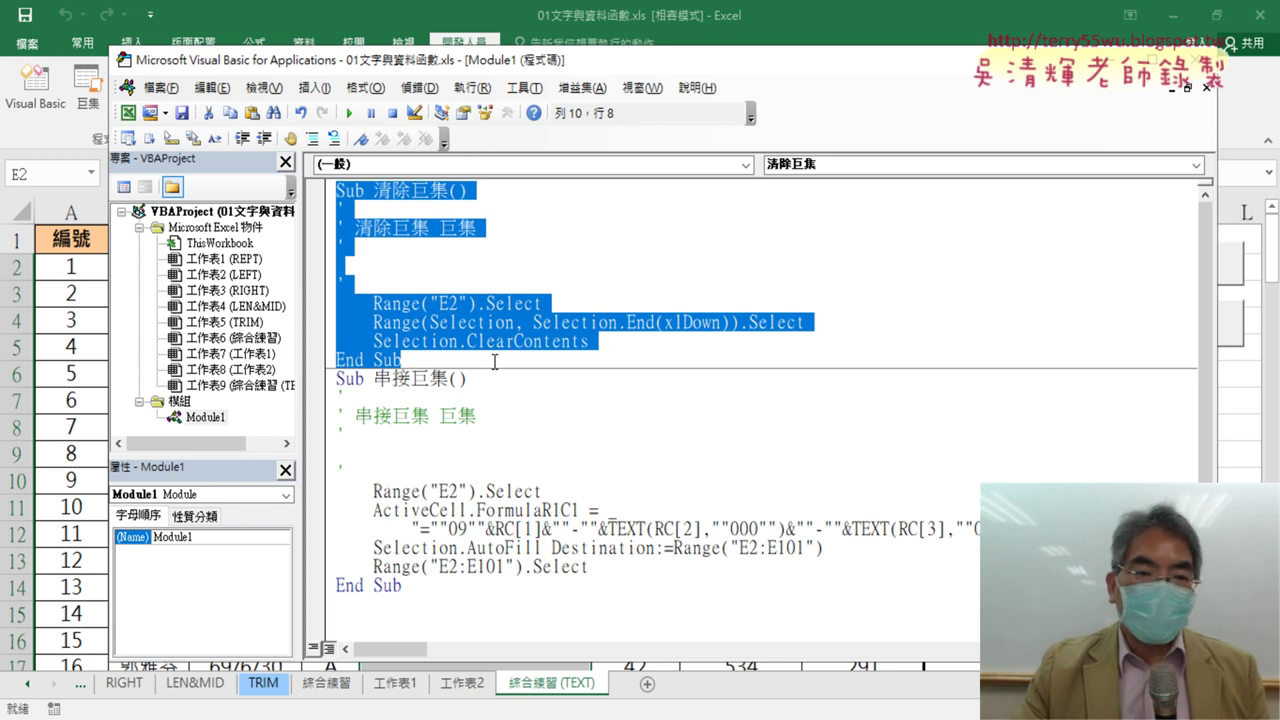
pyautogui.click(544, 280)
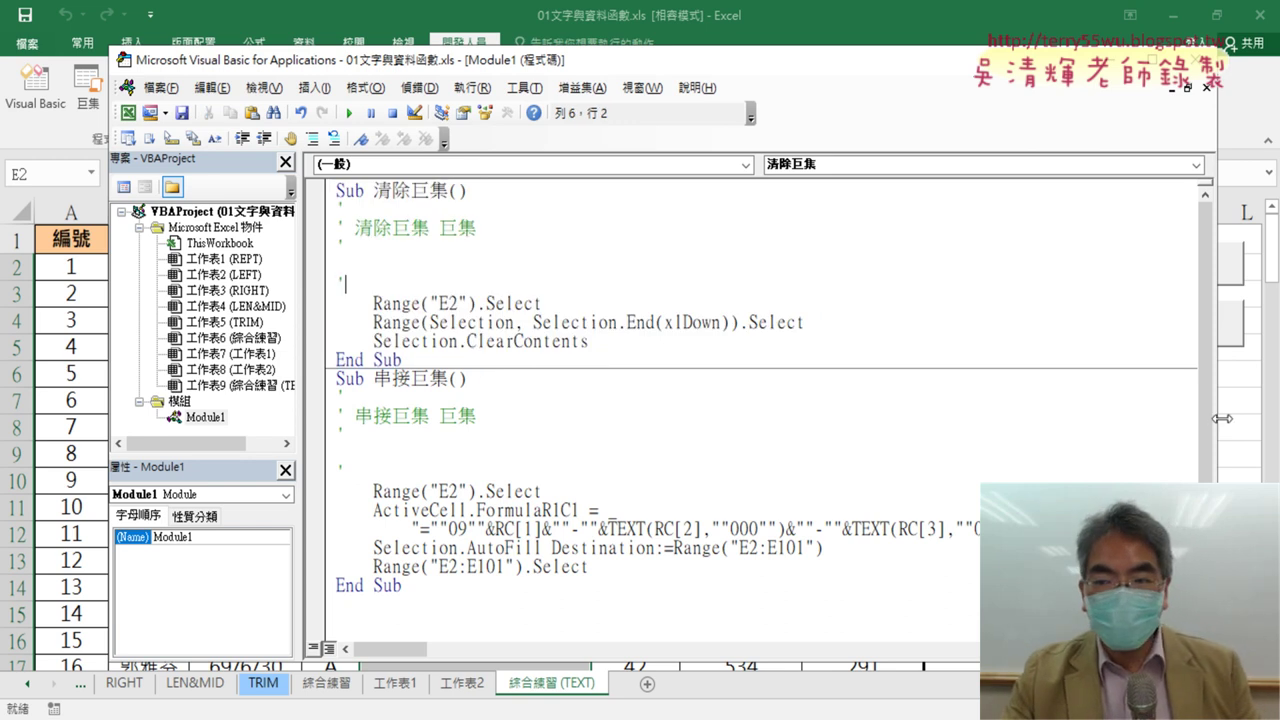
pyautogui.moveTo(1222, 418)
pyautogui.mouseDown()
pyautogui.moveTo(996, 410)
pyautogui.moveTo(1068, 410)
pyautogui.mouseUp()
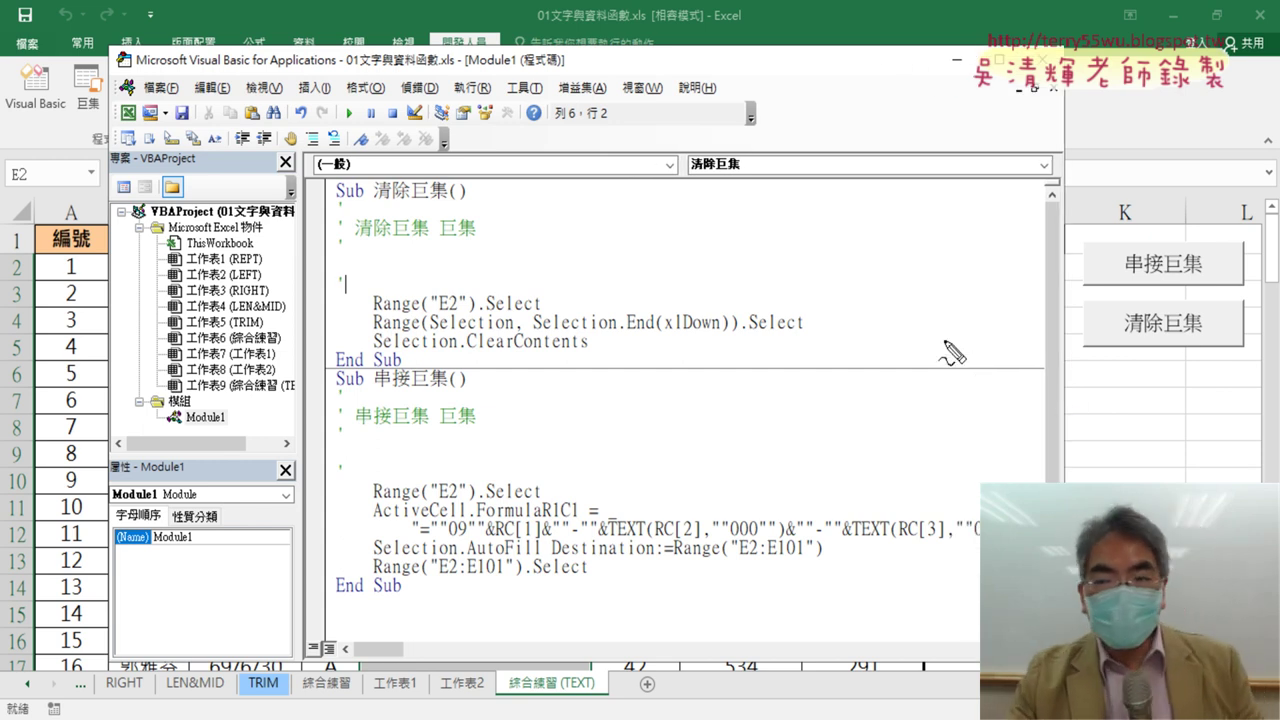
pyautogui.moveTo(1127, 341); pyautogui.dragTo(1201, 342)
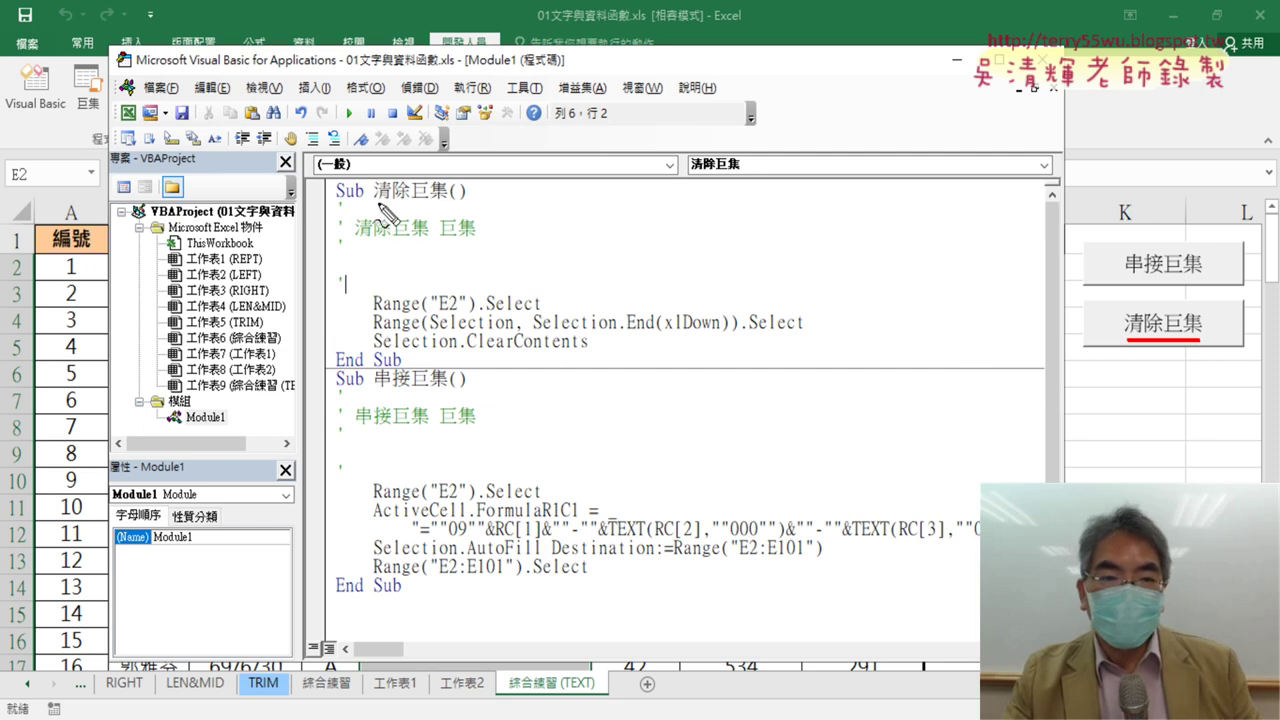
pyautogui.moveTo(378, 203); pyautogui.dragTo(442, 203)
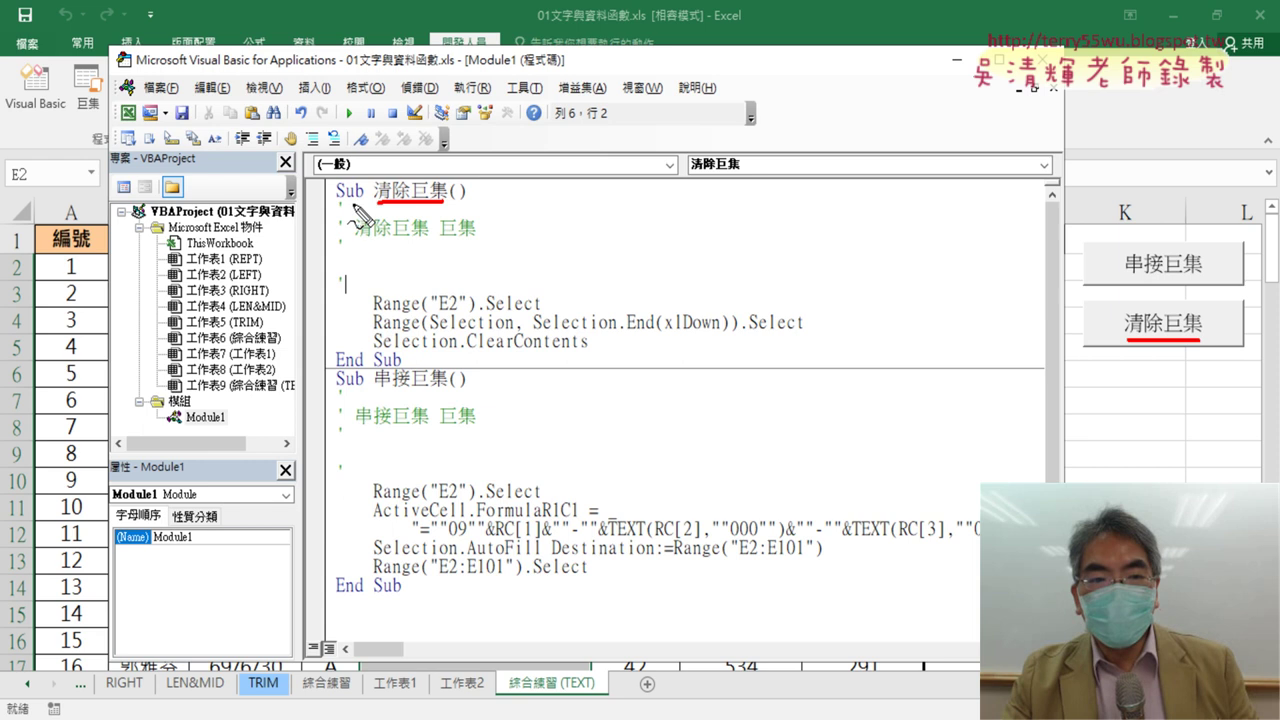
pyautogui.moveTo(355, 207); pyautogui.dragTo(370, 210)
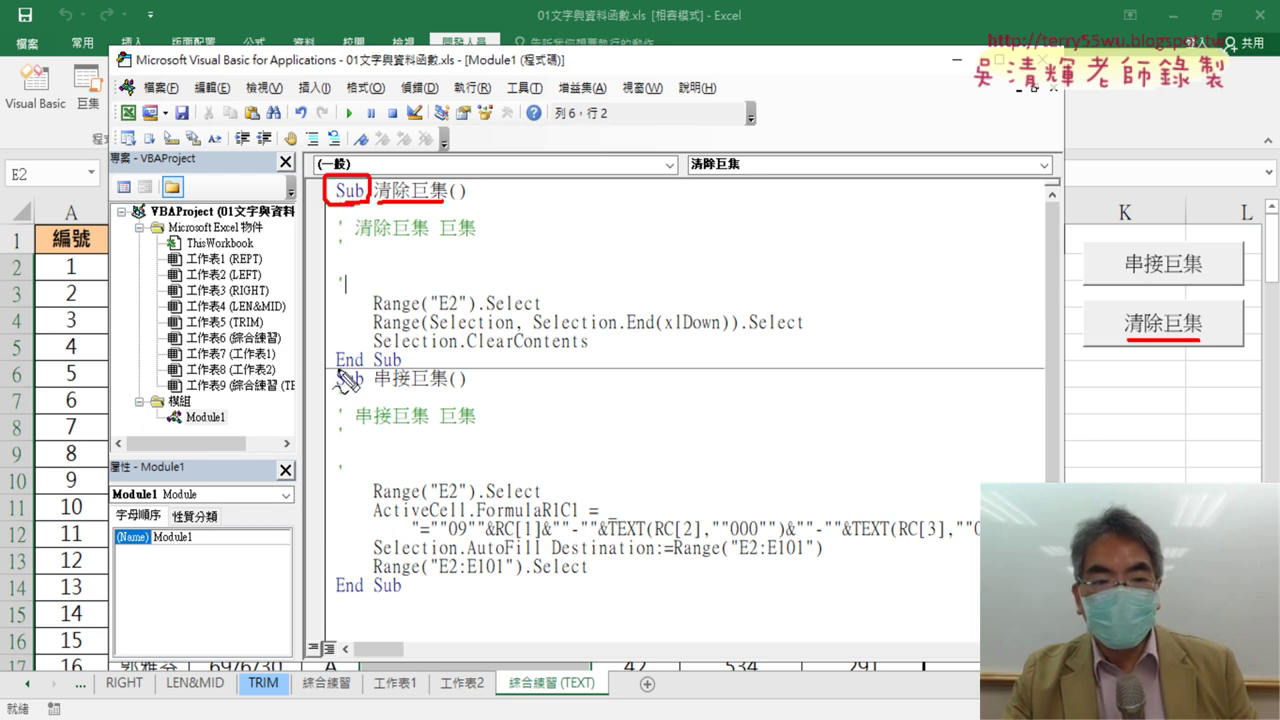
pyautogui.moveTo(350, 370); pyautogui.dragTo(402, 370)
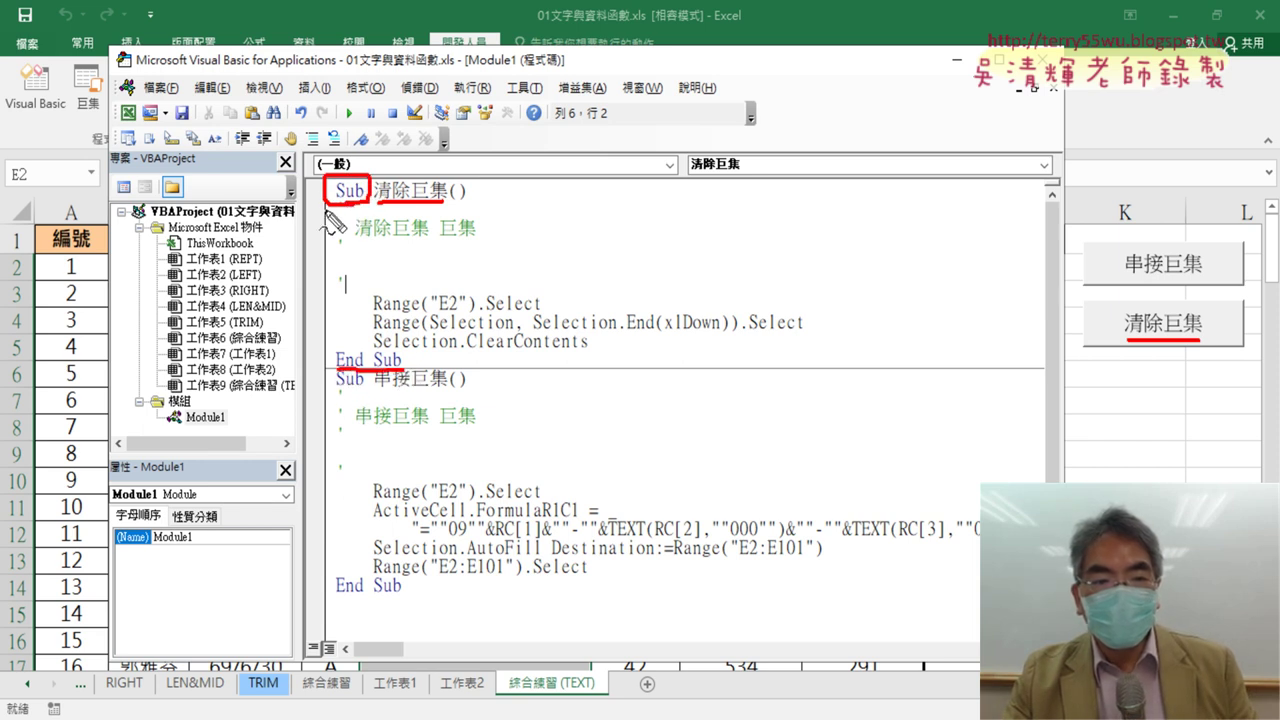
pyautogui.moveTo(320, 188)
pyautogui.mouseDown()
pyautogui.moveTo(298, 189)
pyautogui.moveTo(288, 345)
pyautogui.moveTo(324, 366)
pyautogui.mouseUp()
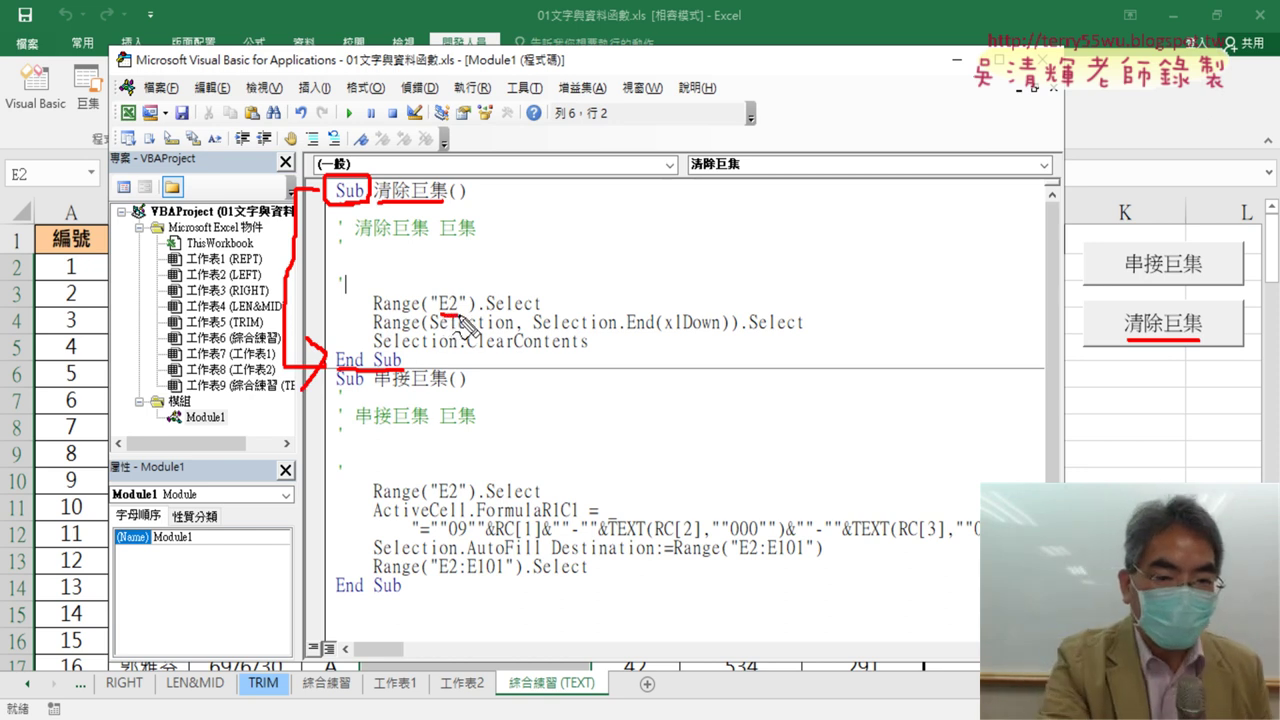
pyautogui.press('Escape')
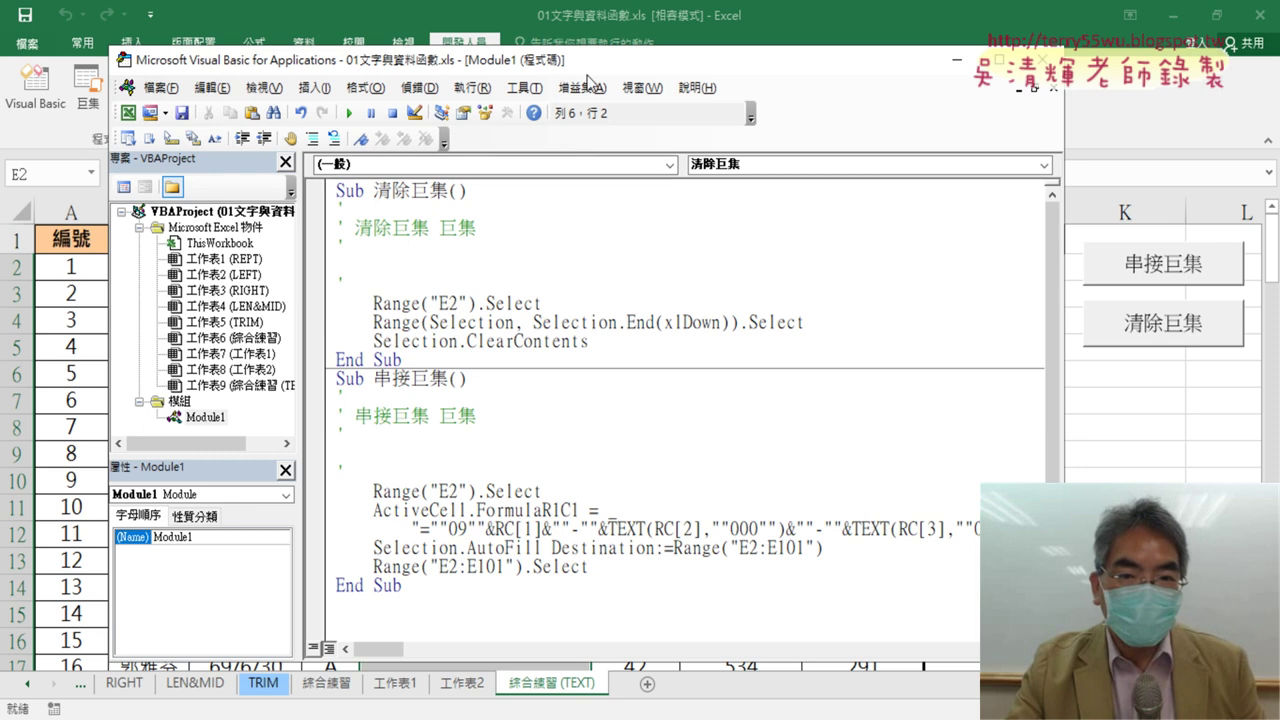
pyautogui.moveTo(569, 62); pyautogui.dragTo(491, 34)
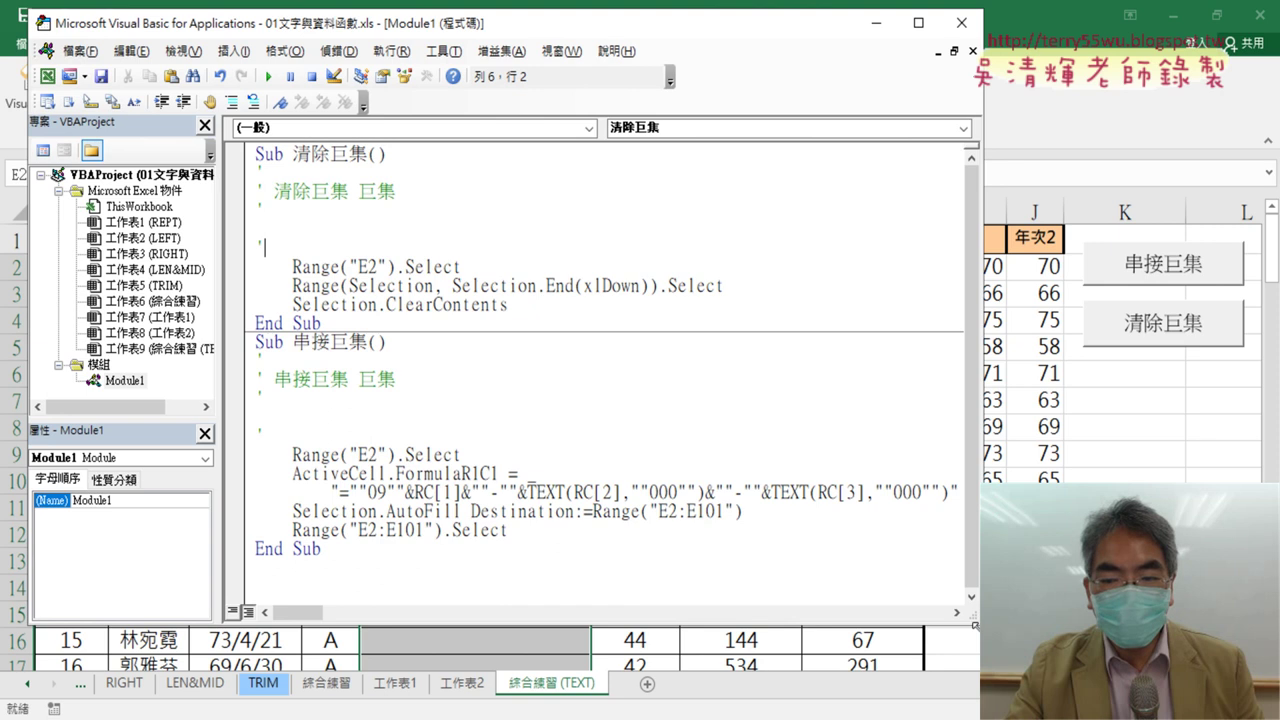
# Shrink the editor onto the right half, exposing columns A–E, and select 清除巨集's comment lines.
pyautogui.moveTo(975, 626); pyautogui.dragTo(803, 563)
pyautogui.moveTo(434, 44); pyautogui.dragTo(928, 52)
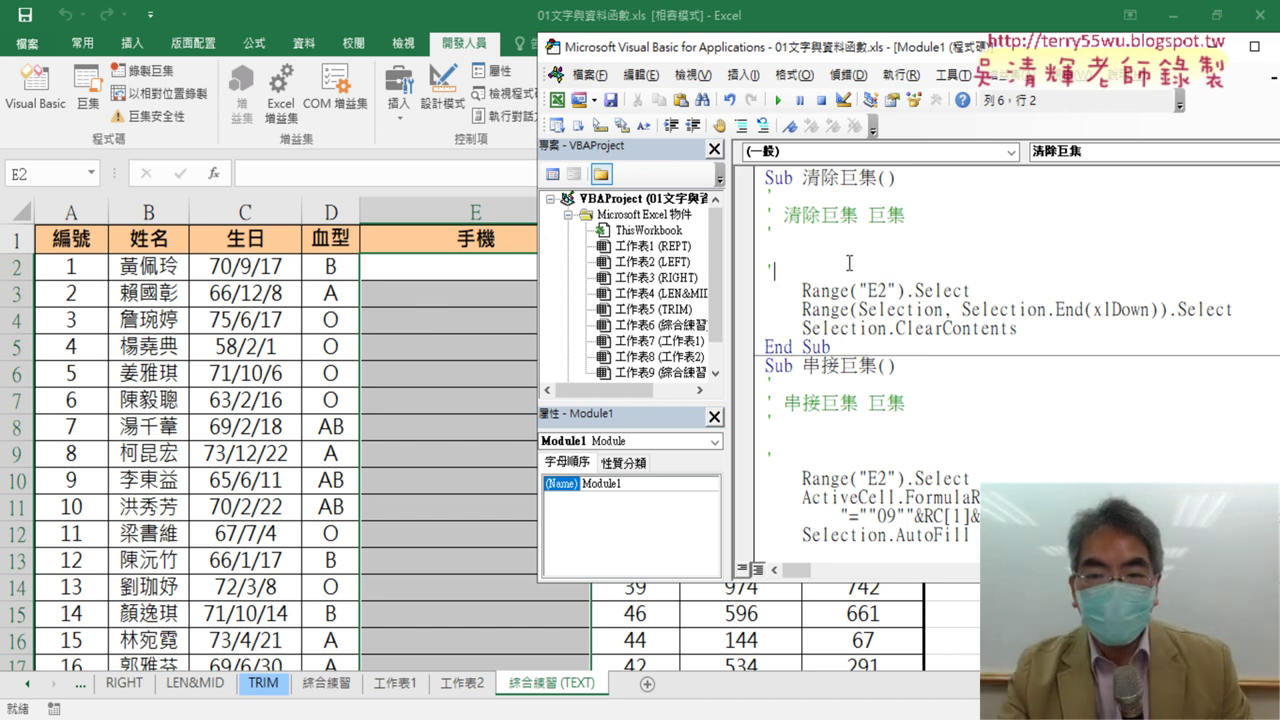
pyautogui.moveTo(828, 268); pyautogui.dragTo(771, 197)
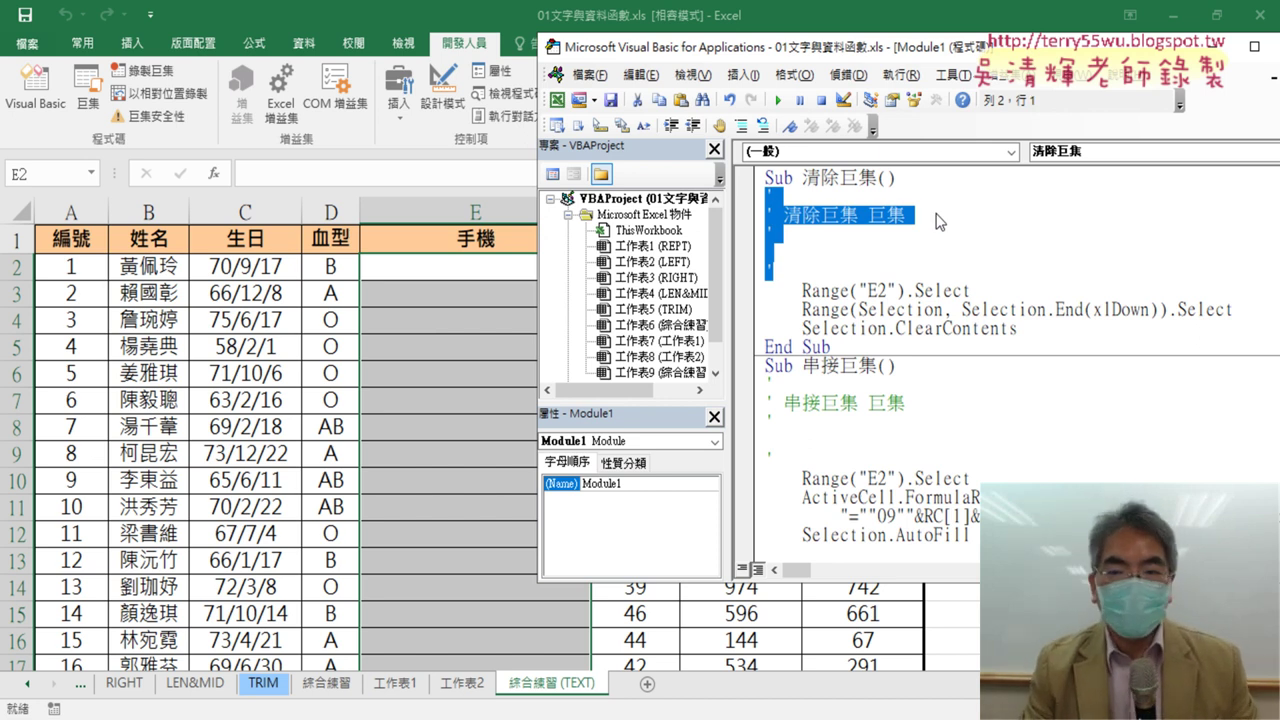
# Delete the recorded comment lines in 清除巨集 and indent the empty line.
pyautogui.press('Delete')
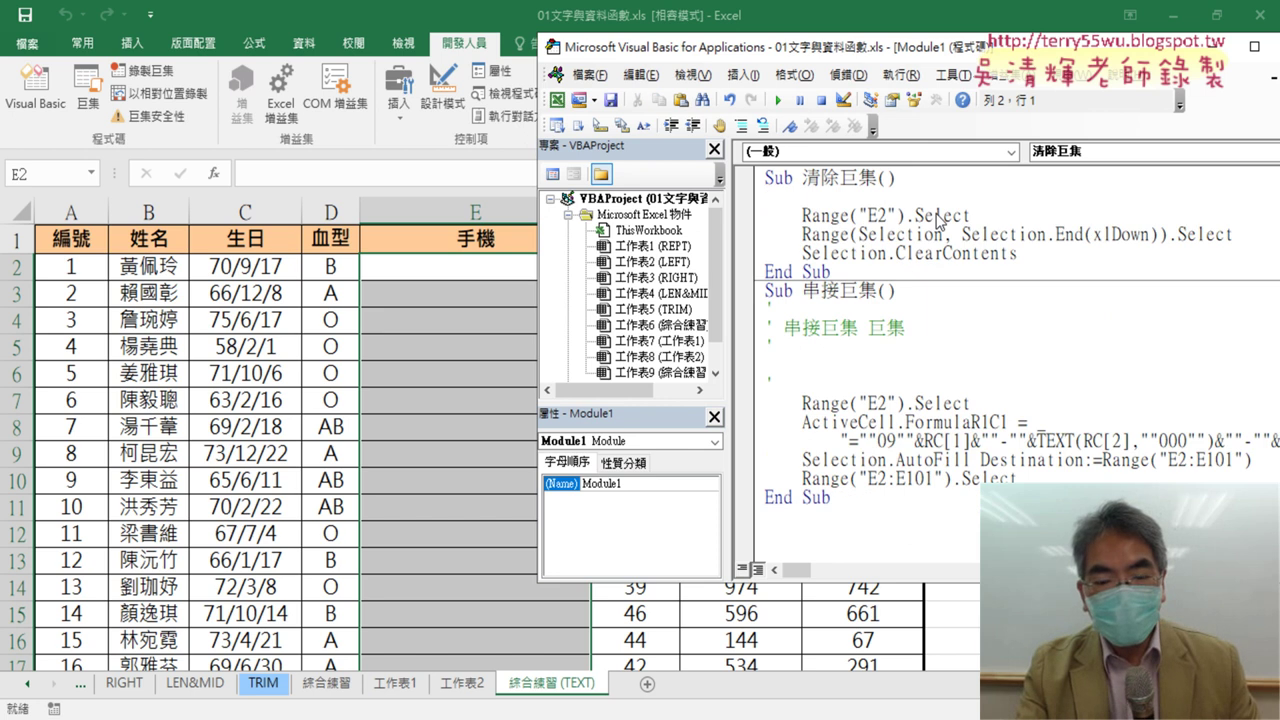
pyautogui.hotkey('ctrl', 'z')
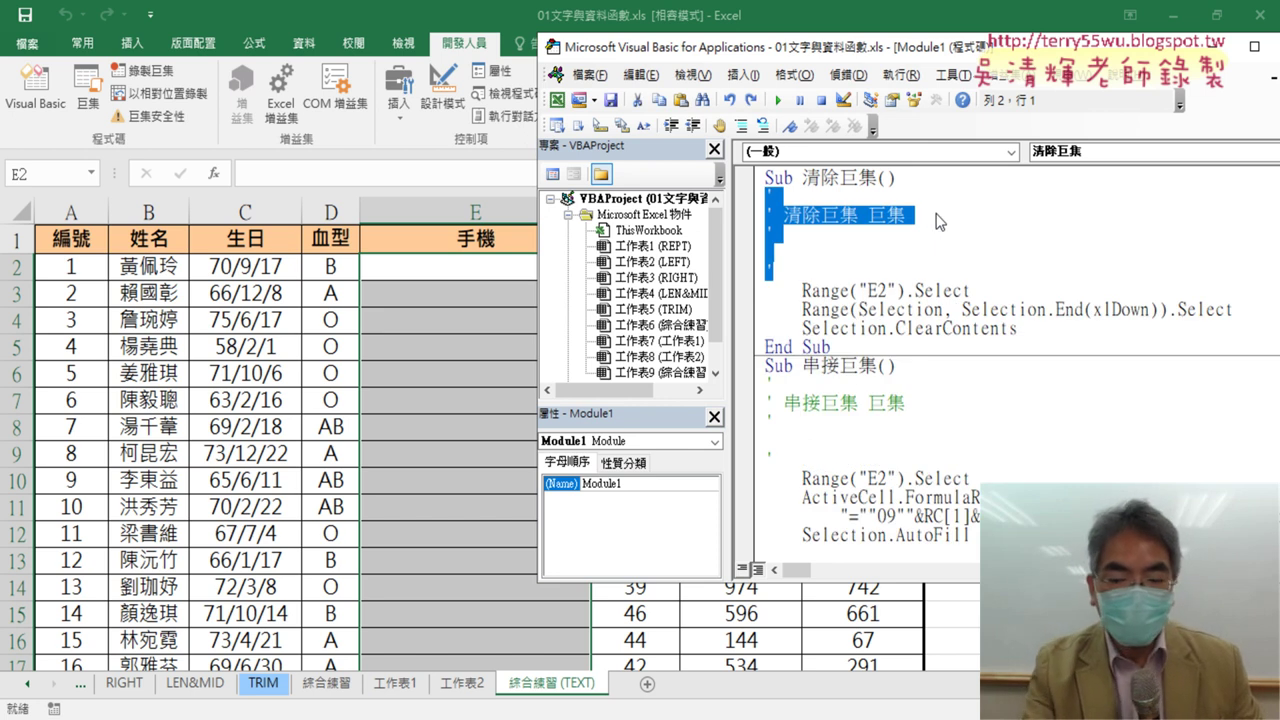
pyautogui.press('Delete')
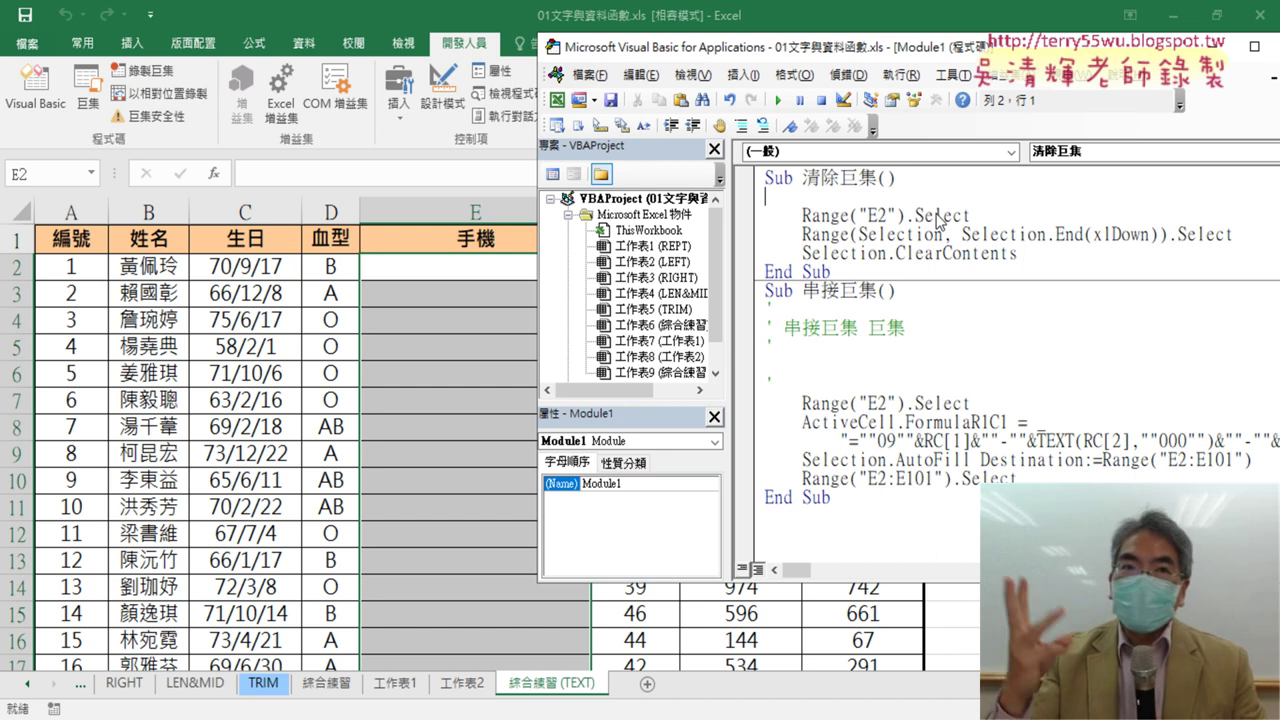
pyautogui.press('Tab')
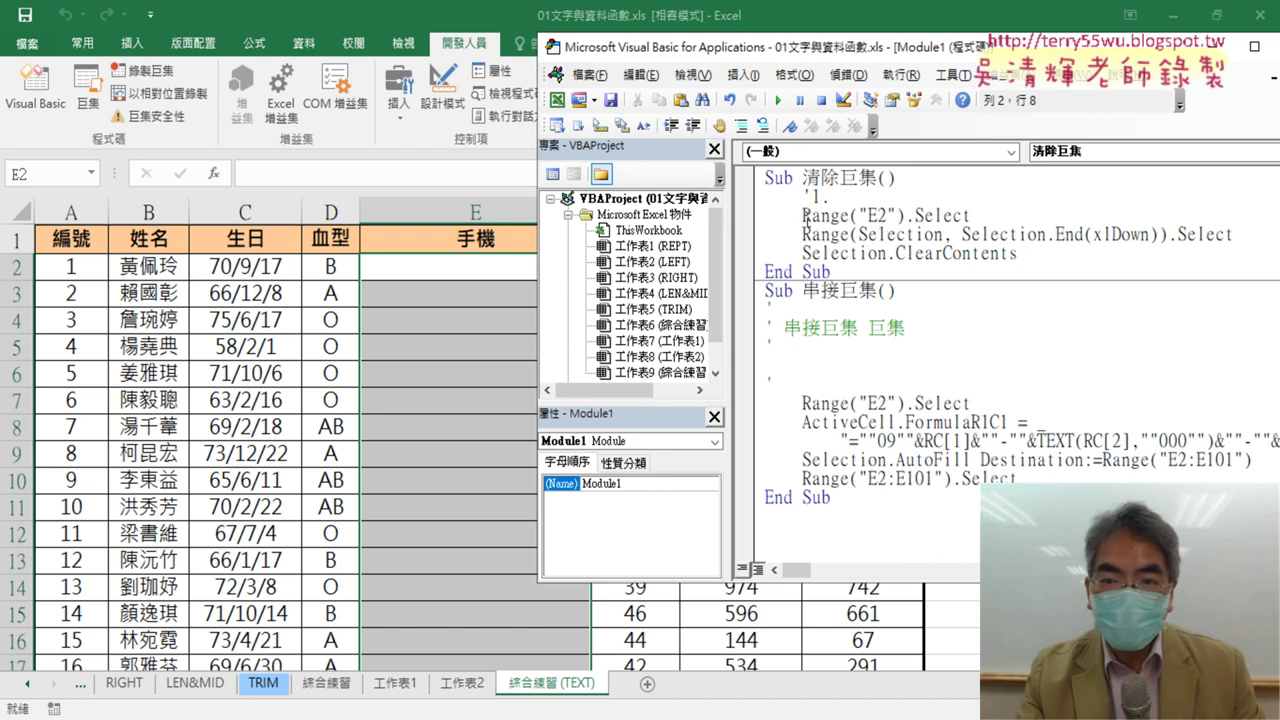
# Add comments '2 and '3. after the Range("E2").Select and extend-selection statements.
pyautogui.moveTo(803, 214); pyautogui.dragTo(904, 215)
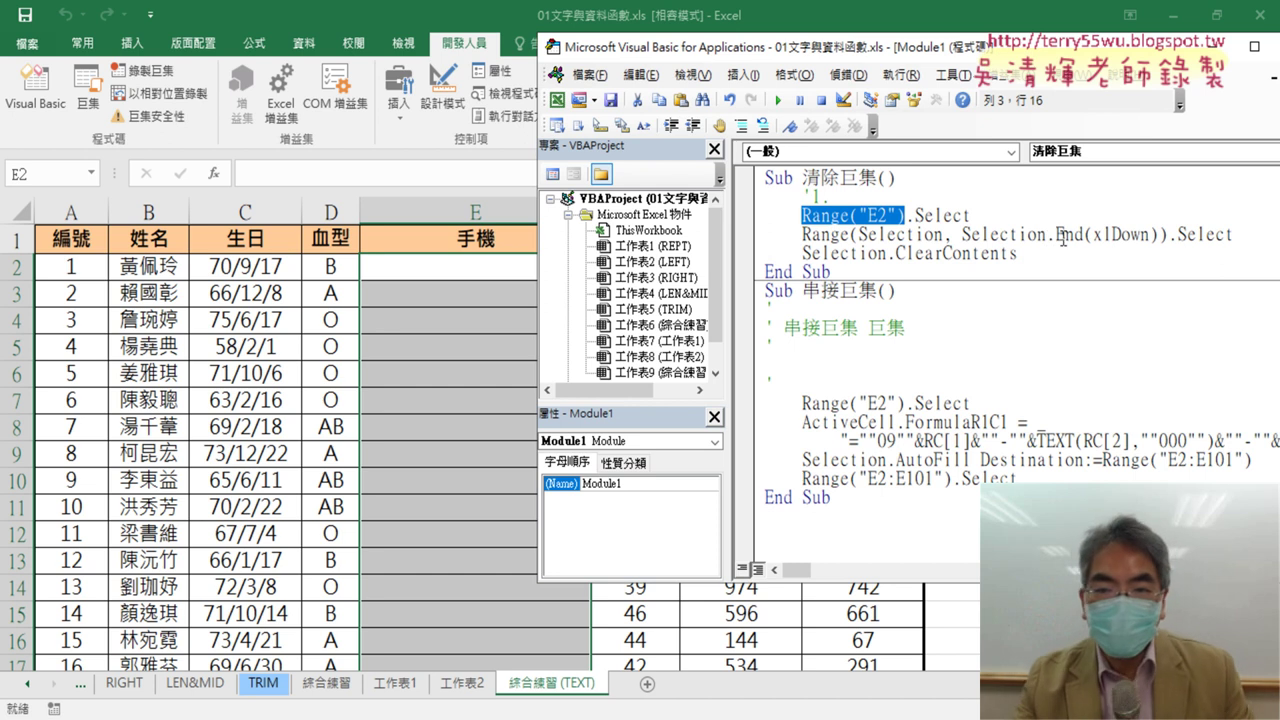
pyautogui.click(1017, 215)
pyautogui.press('Return')
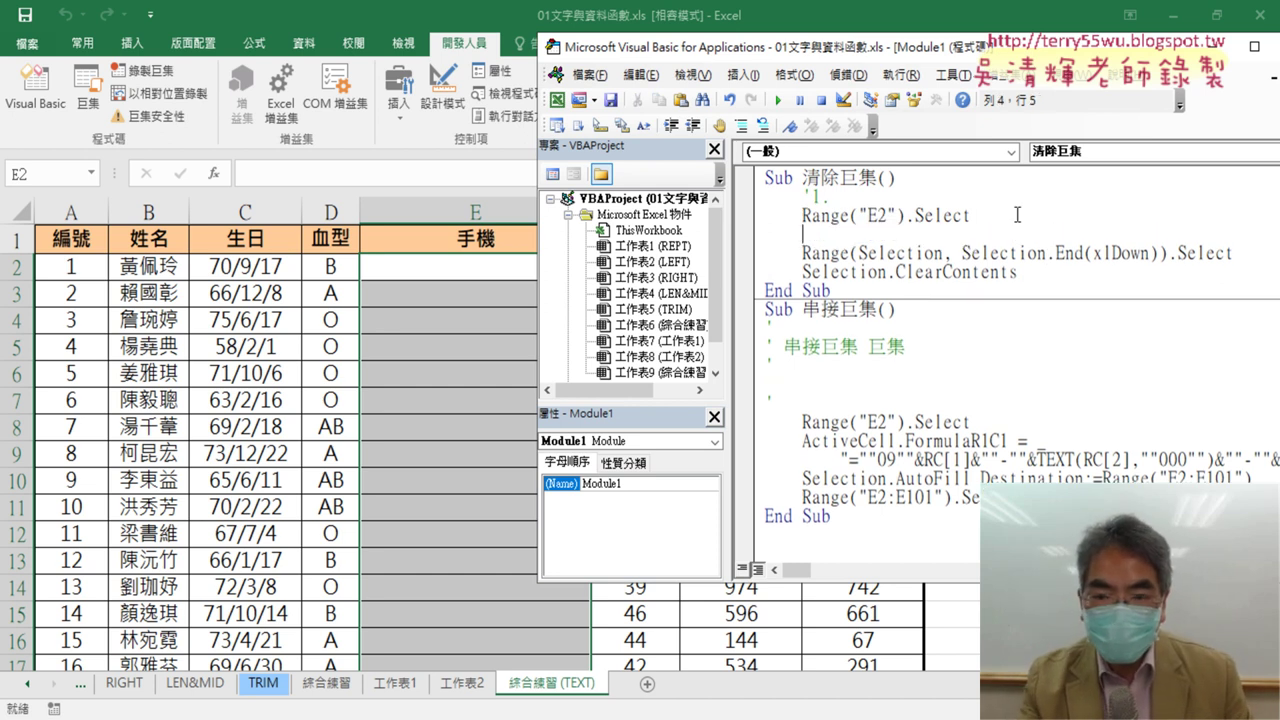
pyautogui.write("'2.")
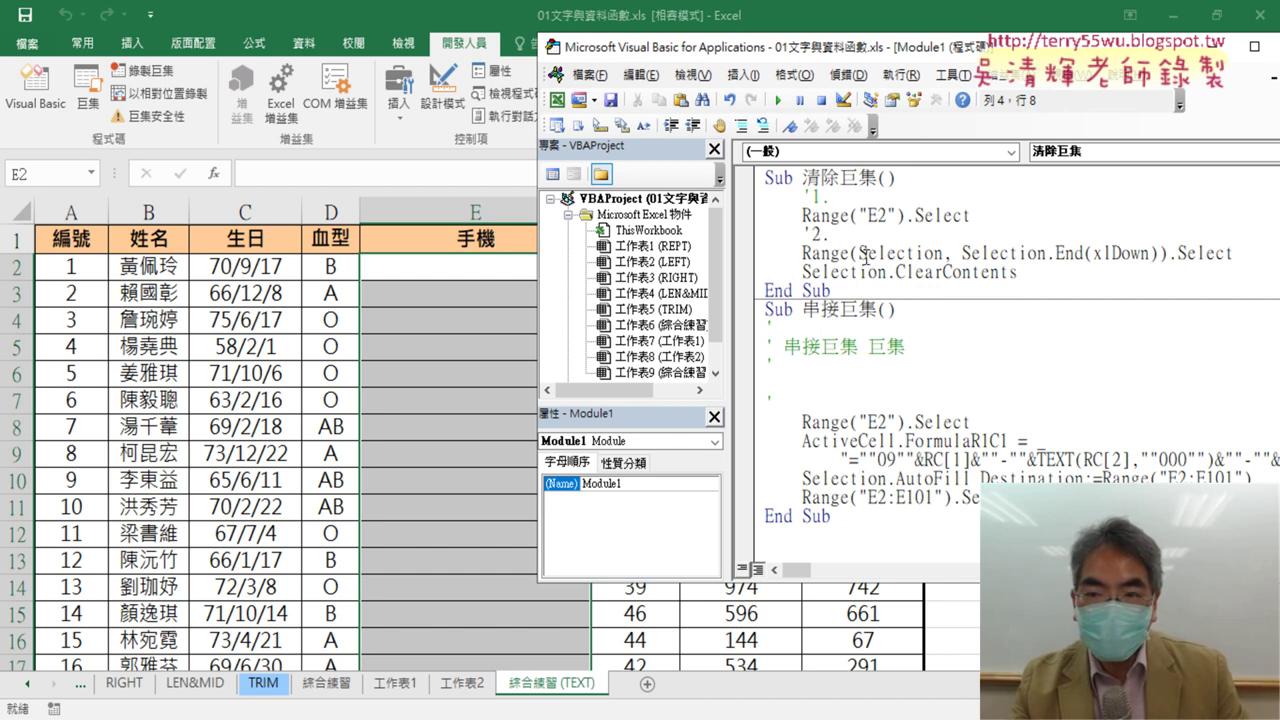
pyautogui.moveTo(1236, 254); pyautogui.dragTo(803, 256)
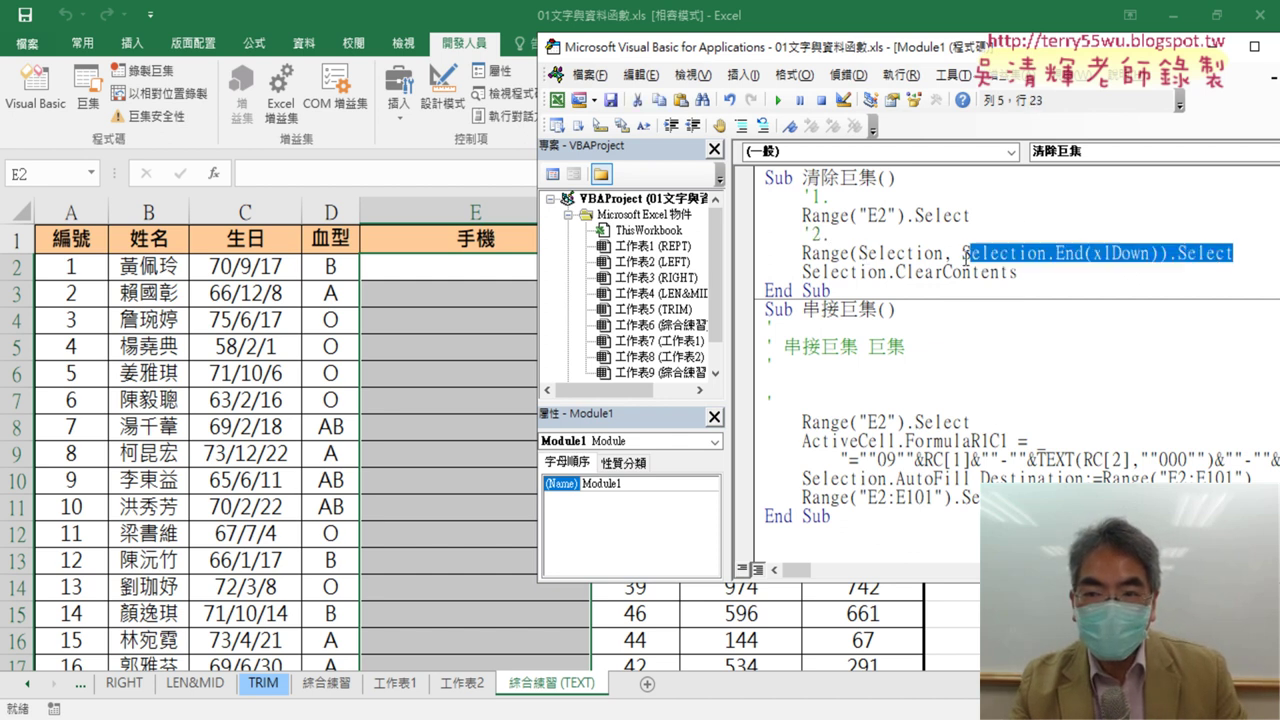
pyautogui.click(1257, 258)
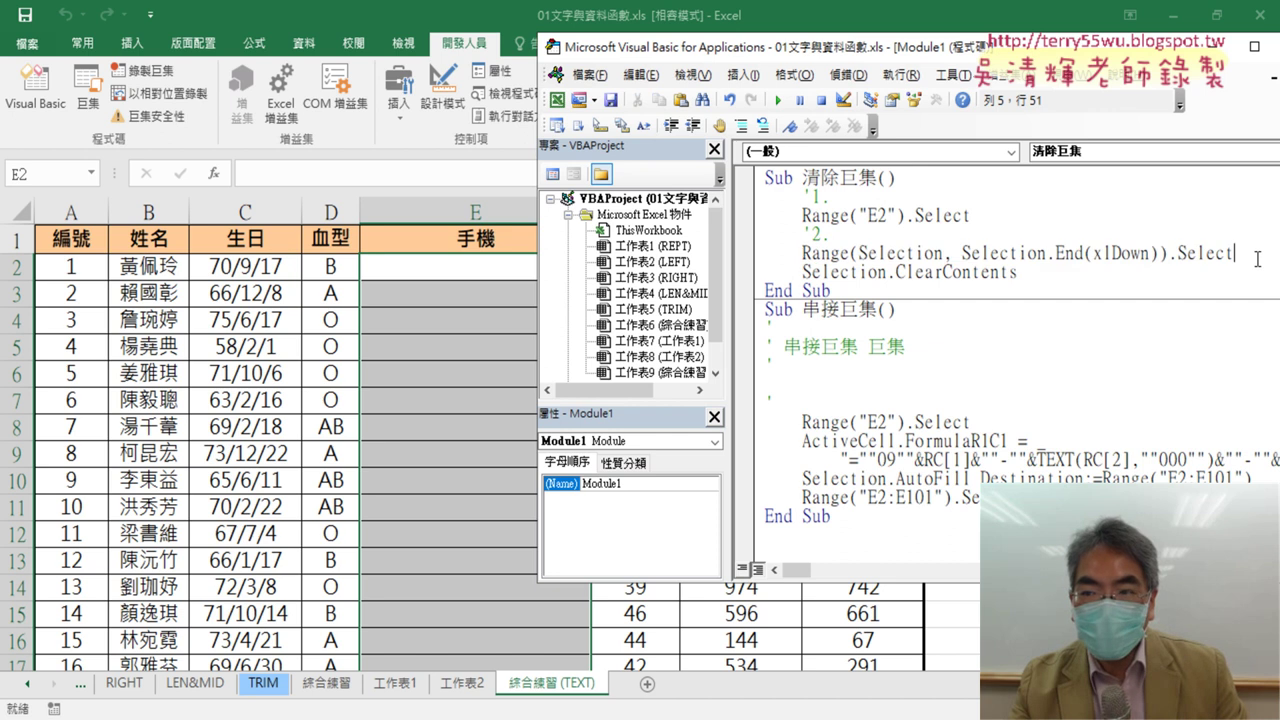
pyautogui.press('Return')
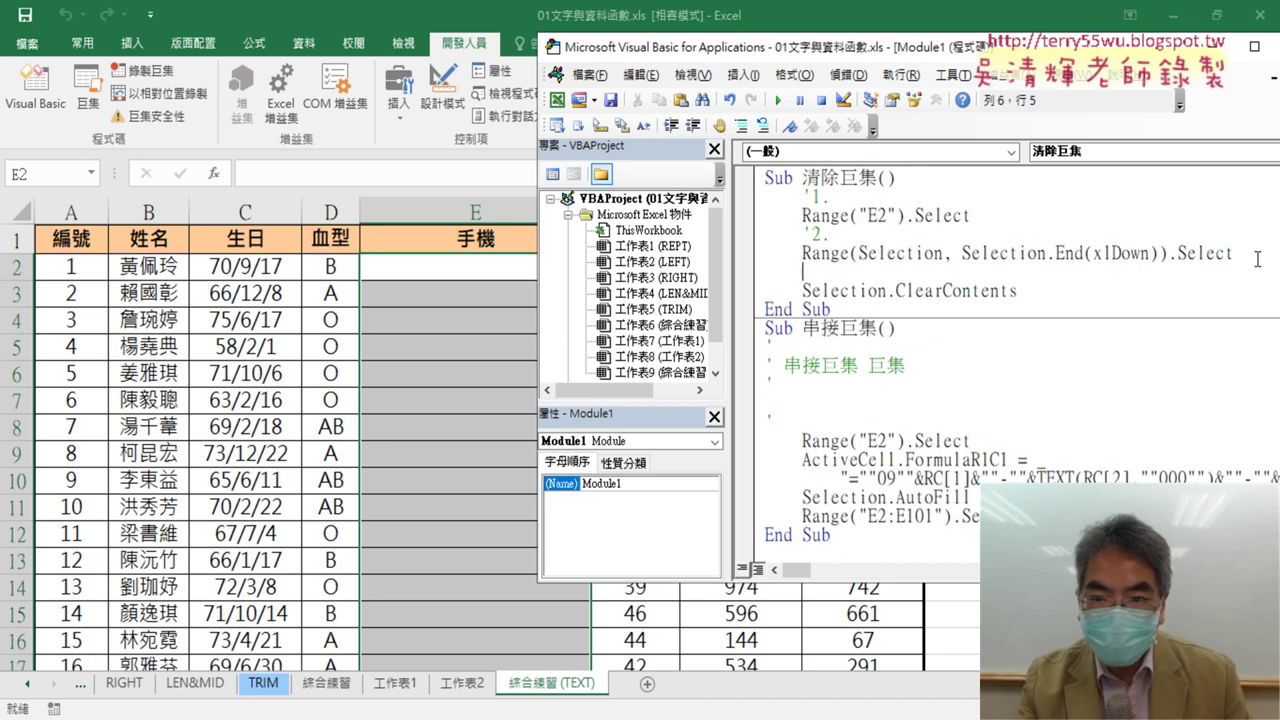
pyautogui.write('ㄘ')
pyautogui.write("'3.")
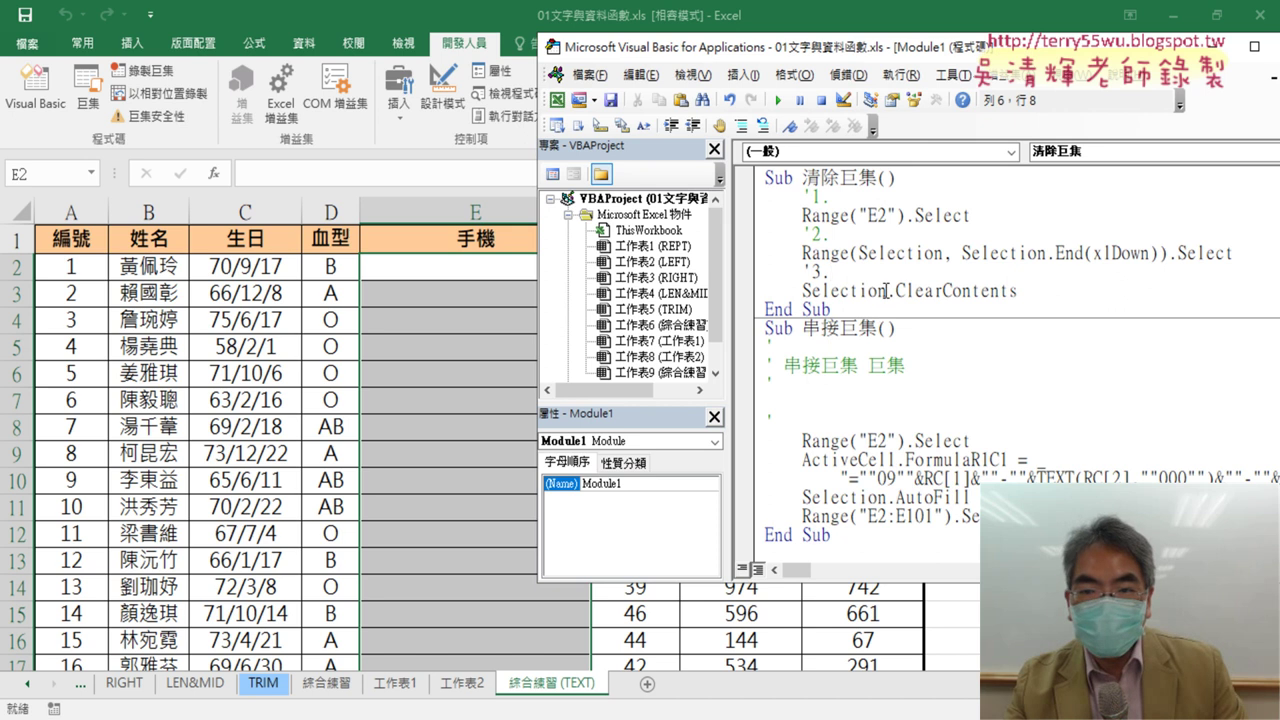
# Review the ClearContents line and the numbered comments, then switch to the browser.
pyautogui.moveTo(896, 291); pyautogui.dragTo(1018, 291)
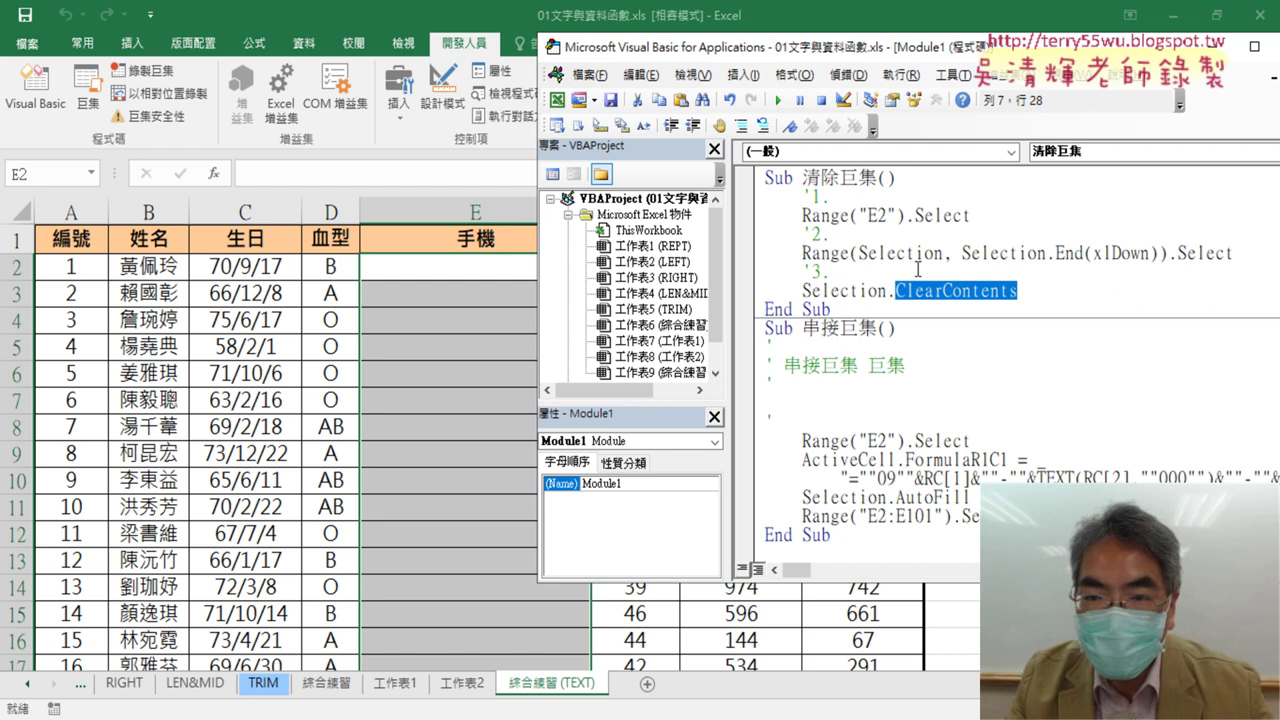
pyautogui.click(857, 201)
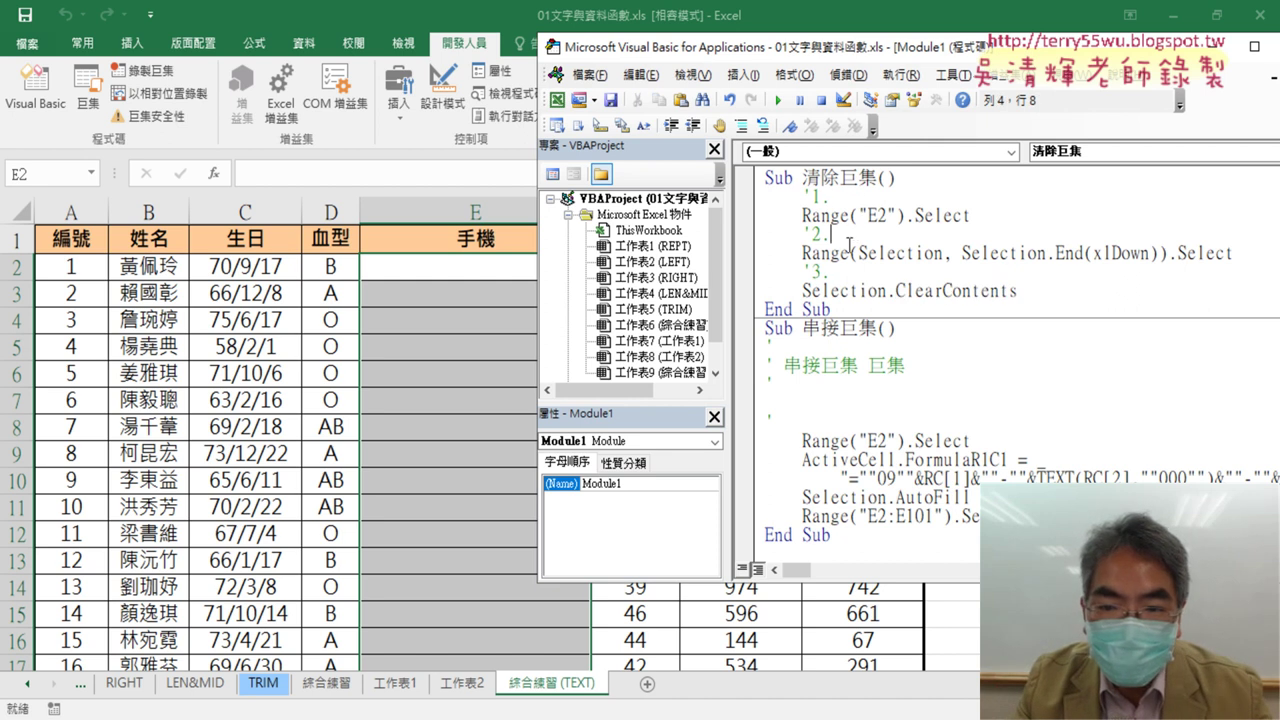
pyautogui.click(849, 270)
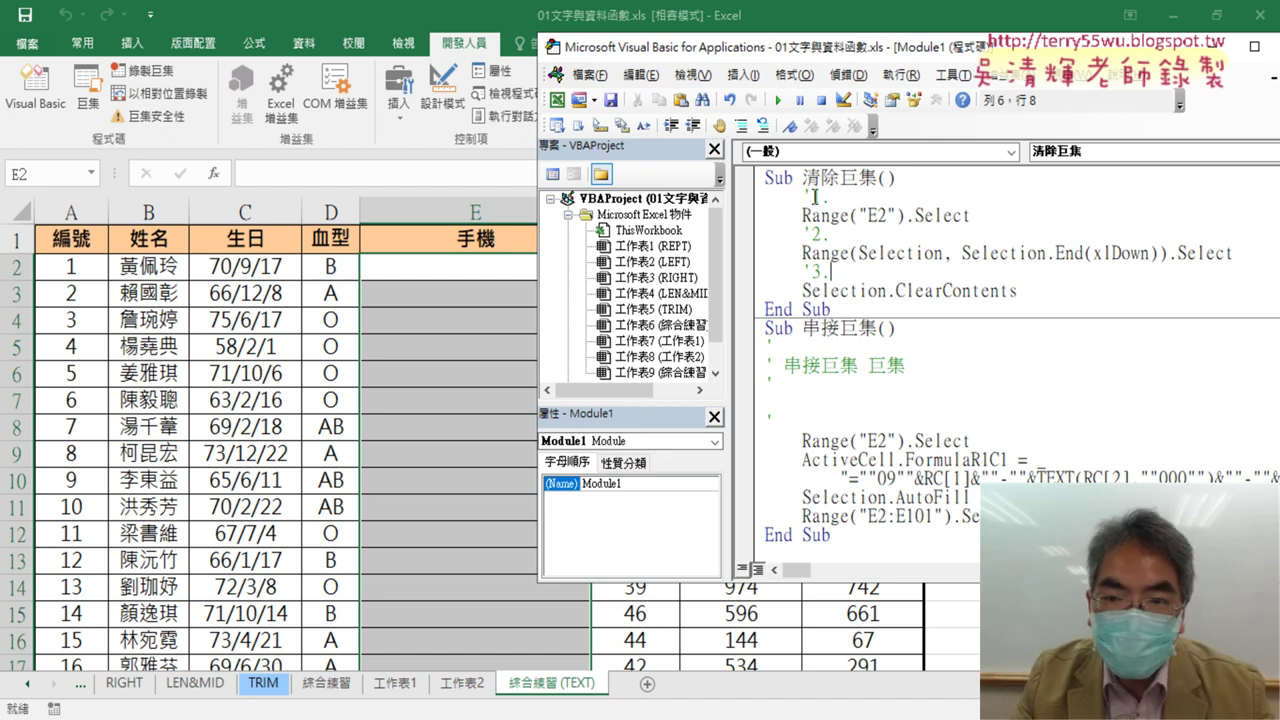
pyautogui.moveTo(812, 197); pyautogui.dragTo(804, 196)
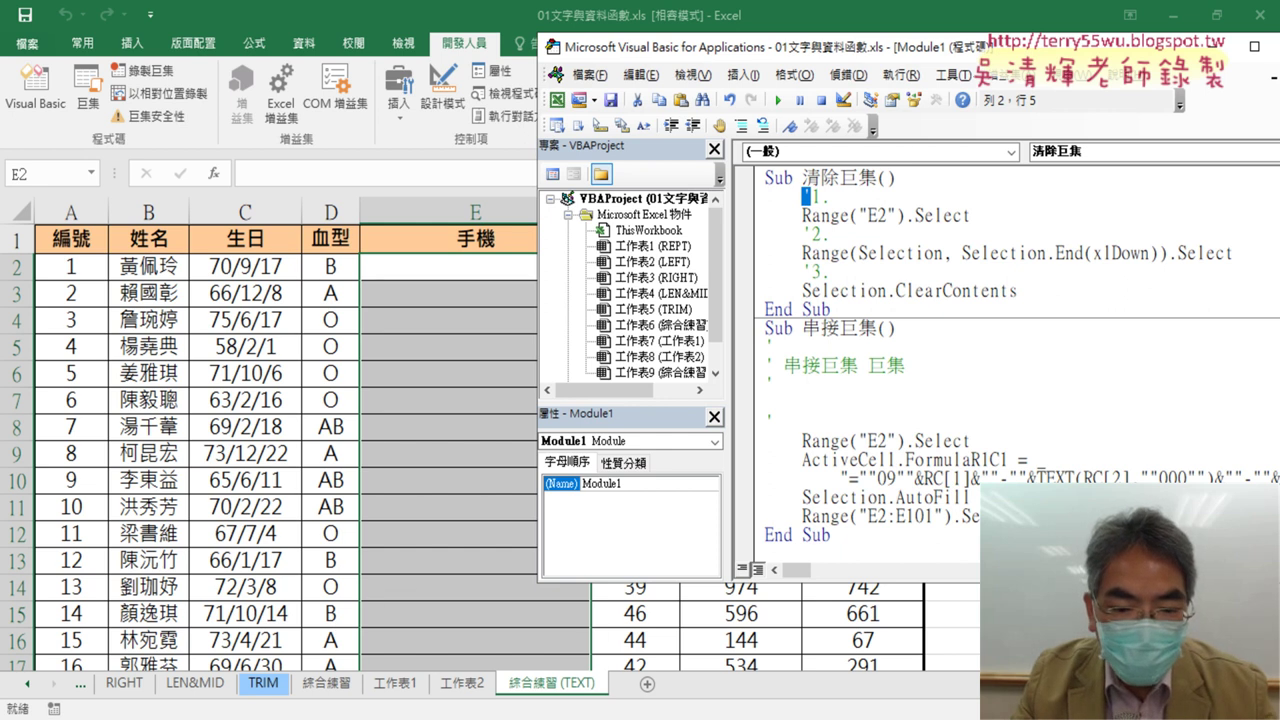
pyautogui.click(492, 661)
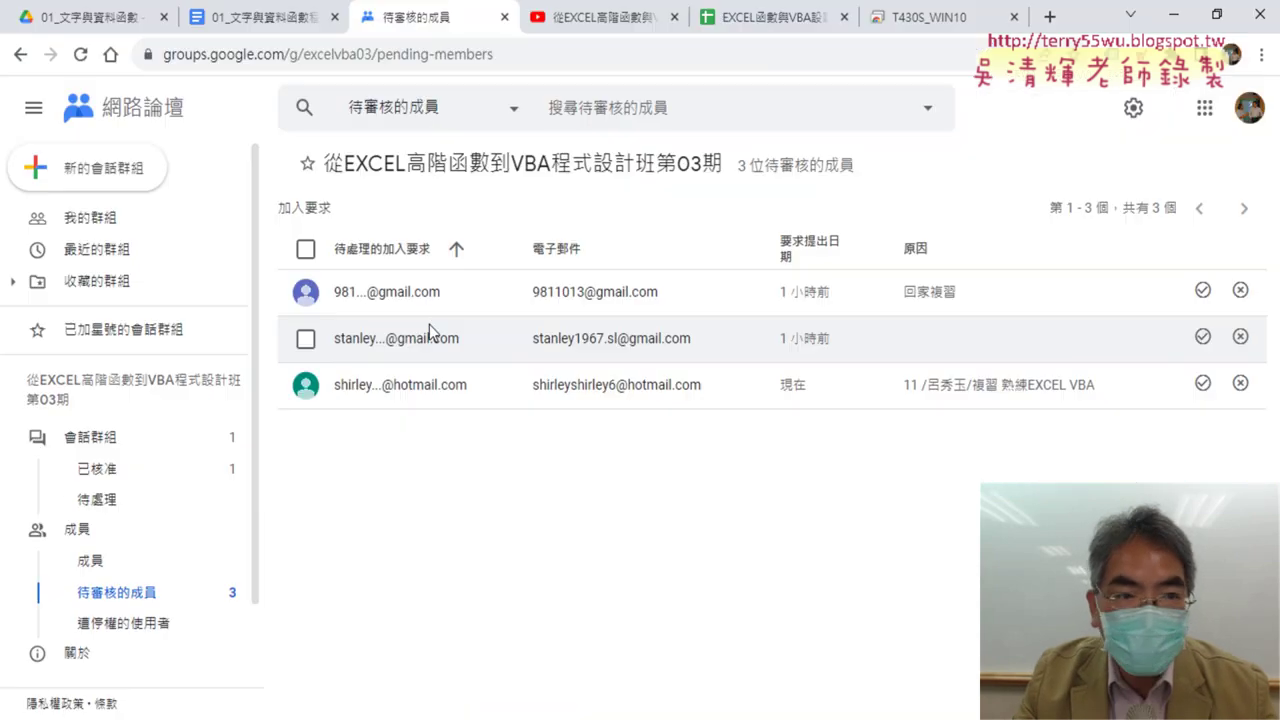
# Copy the commented Sub 清除() code from the Google Docs notes and return to the VBA editor.
pyautogui.click(265, 17)
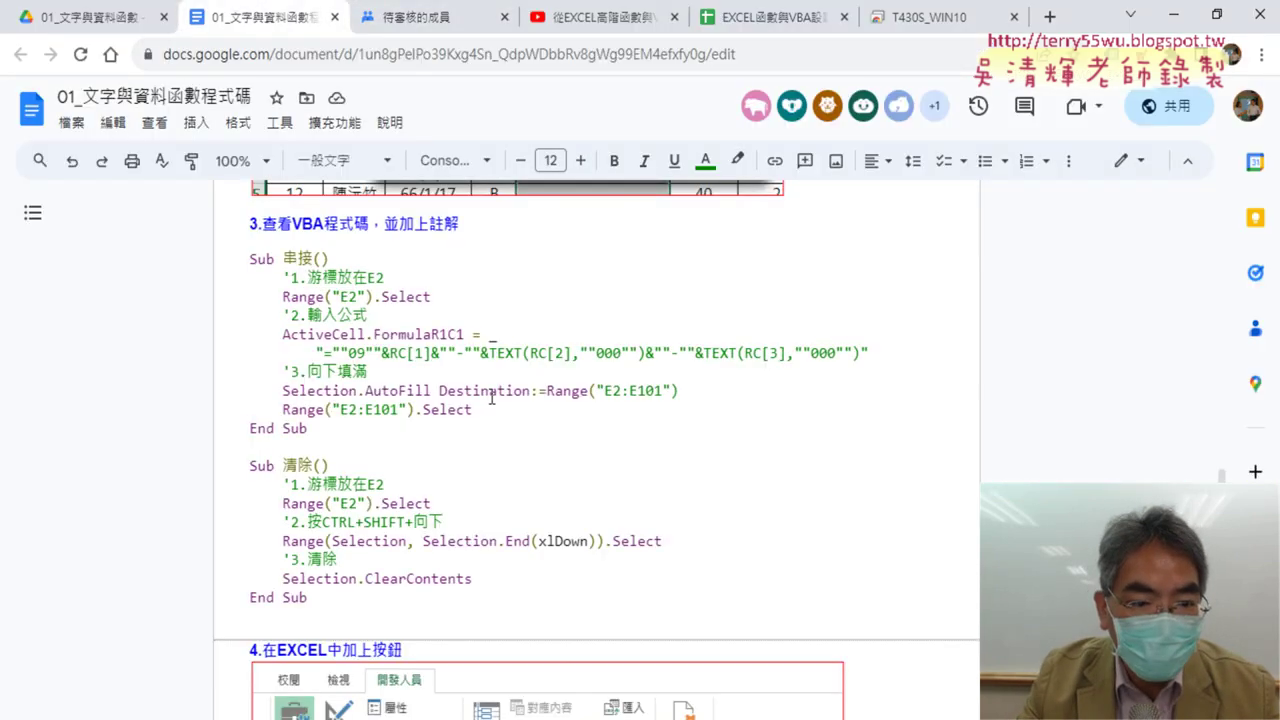
pyautogui.scroll(-1, 492, 398)
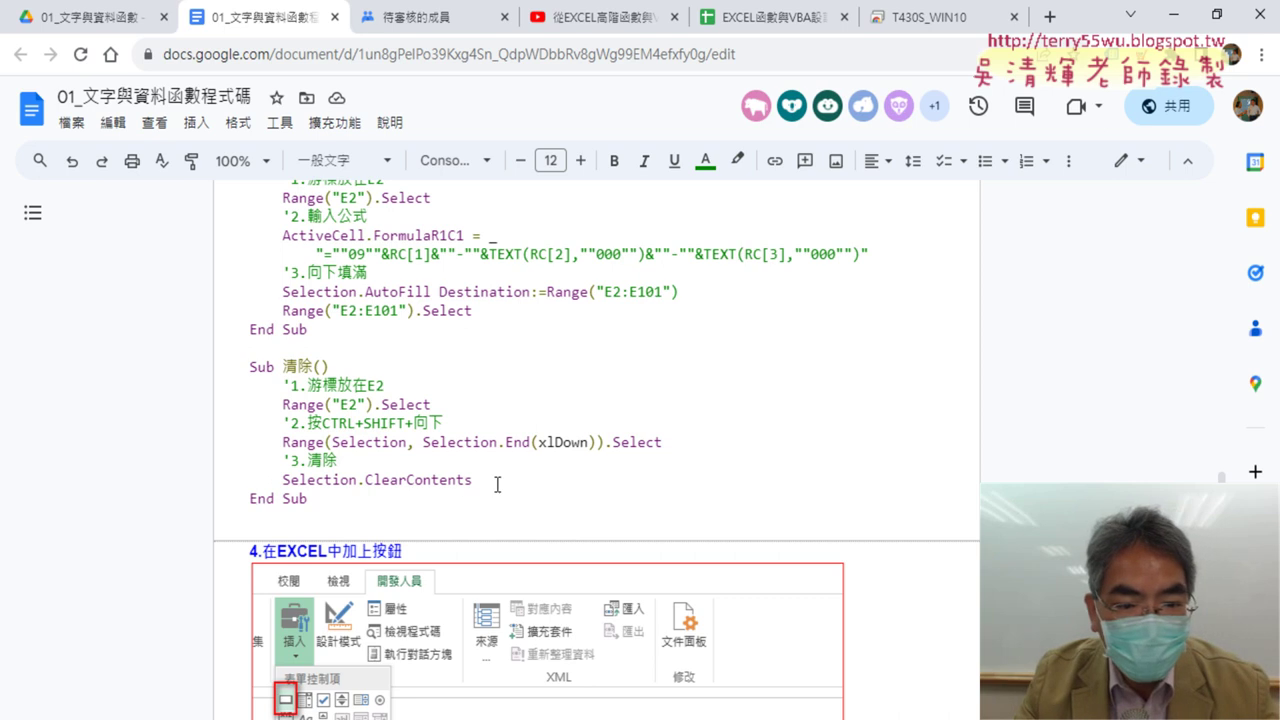
pyautogui.moveTo(497, 484); pyautogui.dragTo(269, 386)
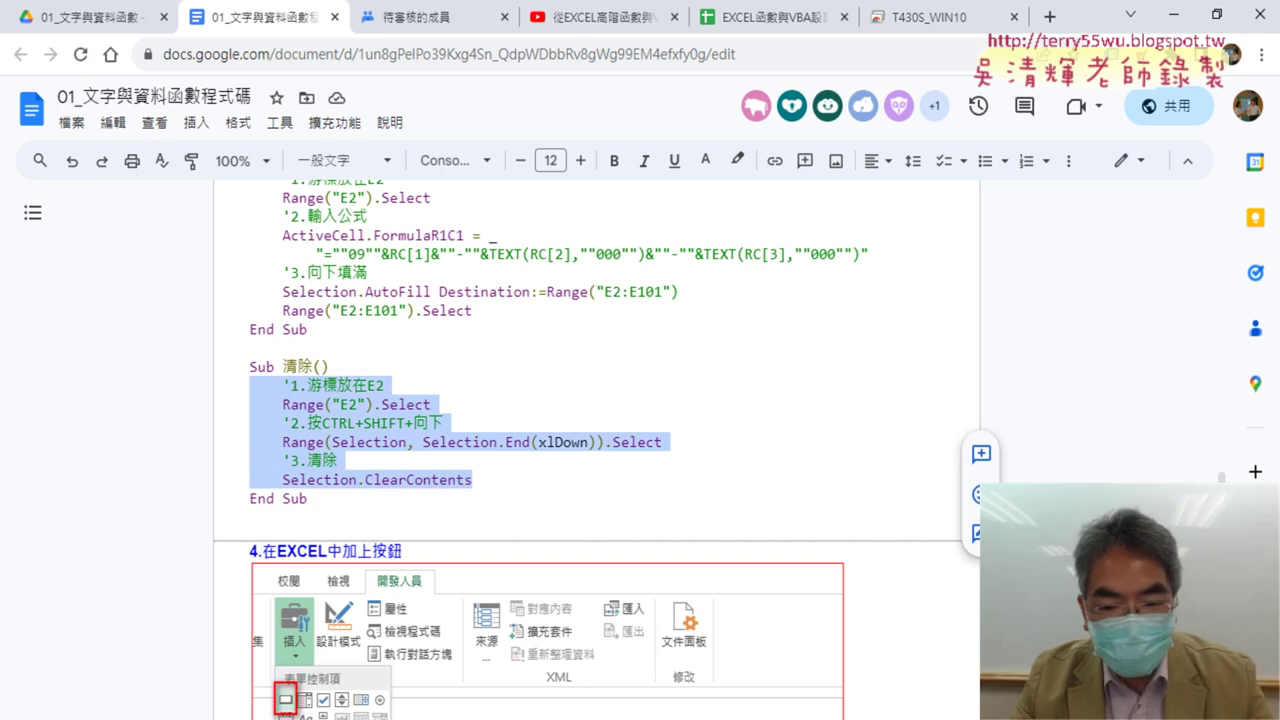
pyautogui.hotkey('alt', 'Tab')
# Paste the commented code over 清除巨集's body and select 串接巨集's old comment lines.
pyautogui.keyDown('shift'); pyautogui.click(1039, 287); pyautogui.keyUp('shift')
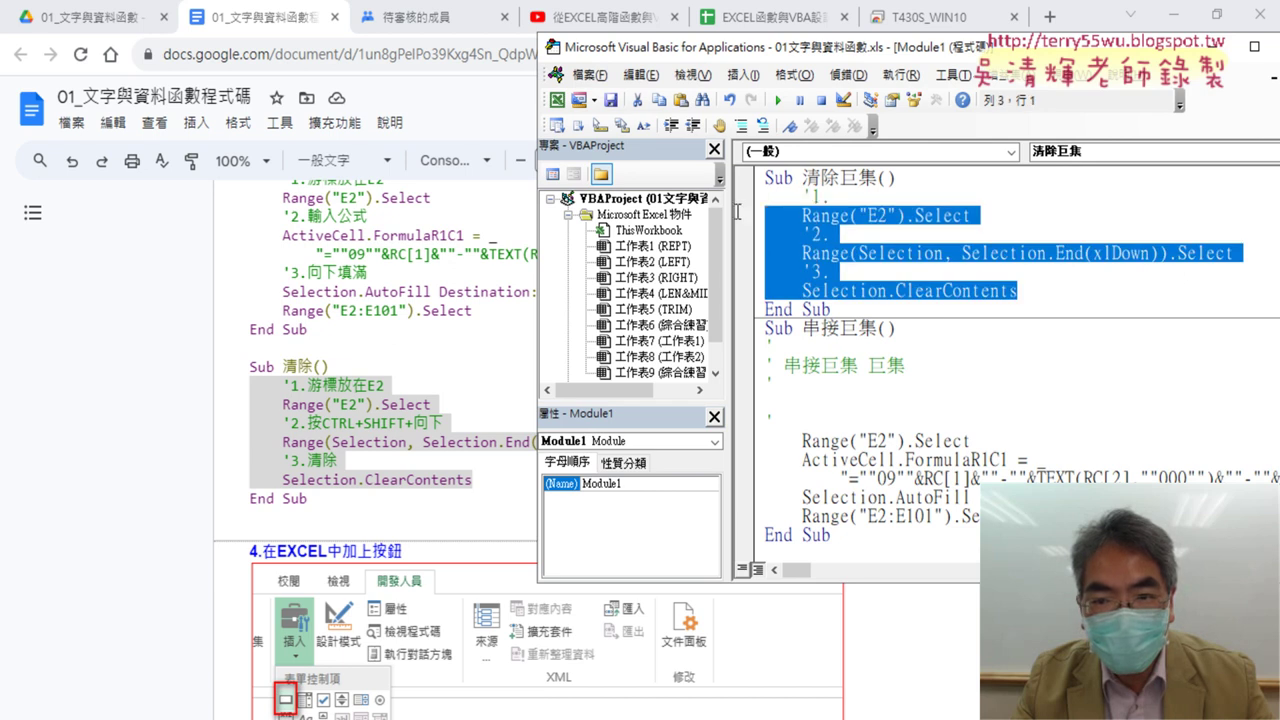
pyautogui.write('\'1.游標放在E2     Range("E2").Select     \'2.按CTRL+SHIFT+向下     Range(Selection, Selection.End(xlDown)).Select     \'3.清除     Selection.ClearContents')
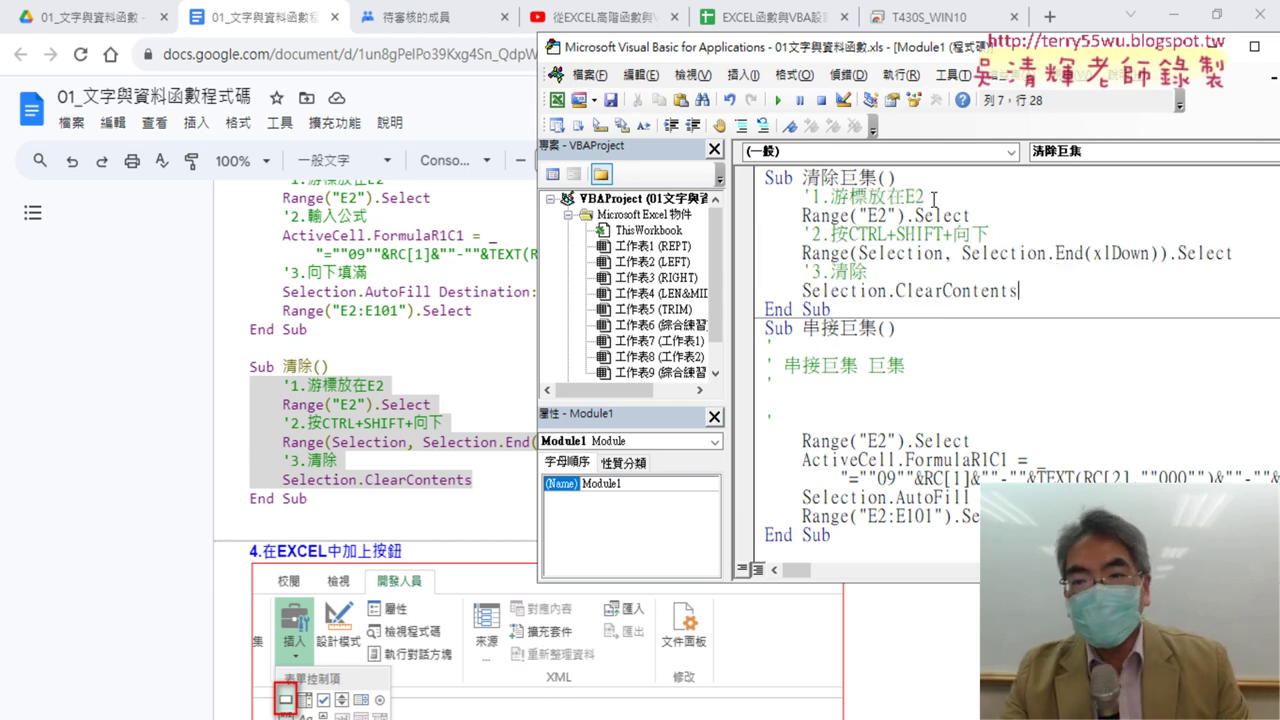
pyautogui.moveTo(924, 197); pyautogui.dragTo(829, 197)
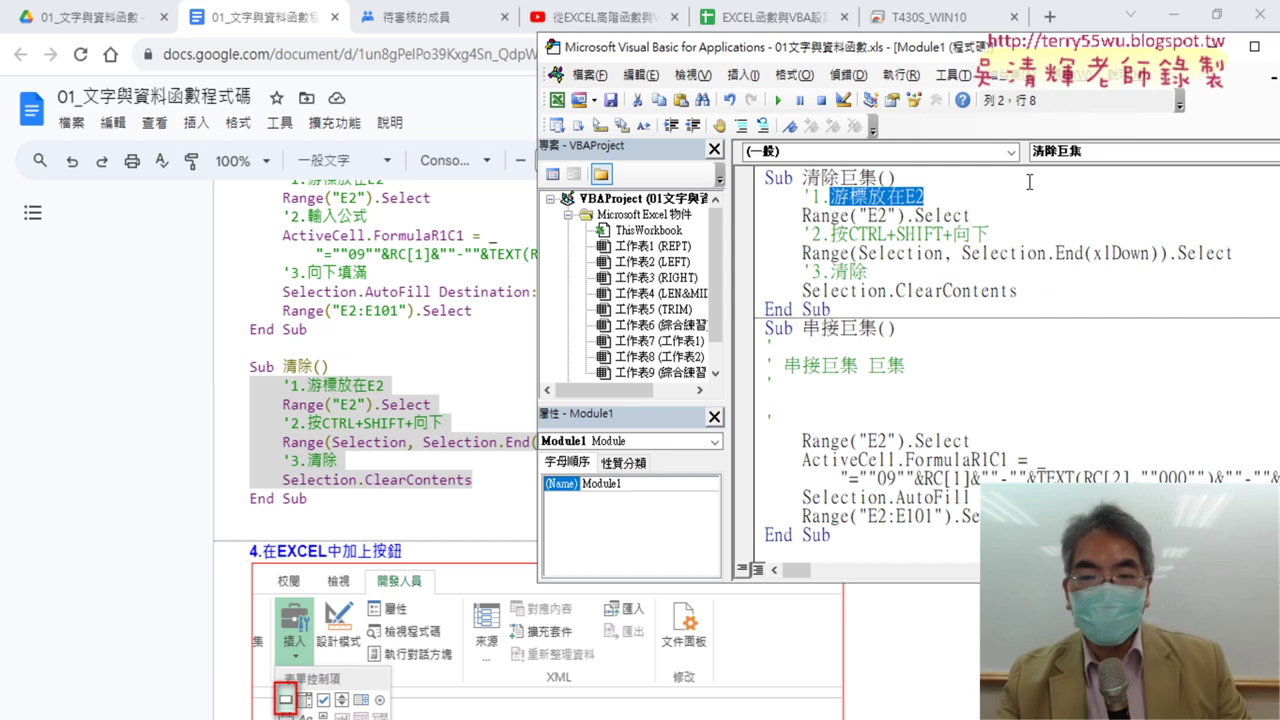
pyautogui.moveTo(768, 418); pyautogui.dragTo(750, 355)
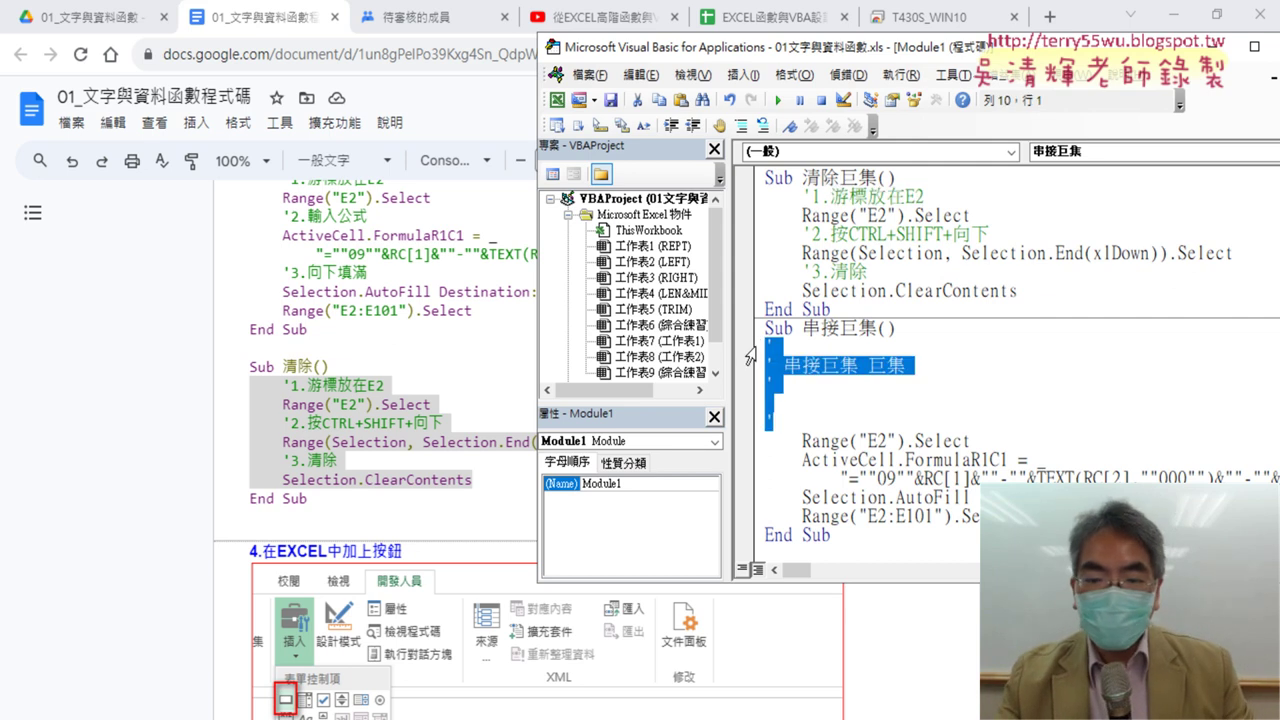
# Replace 串接巨集's old code with the version commented '1.游標放在E2, '2.輸入公式, '3.向下填滿.
pyautogui.press('Delete')
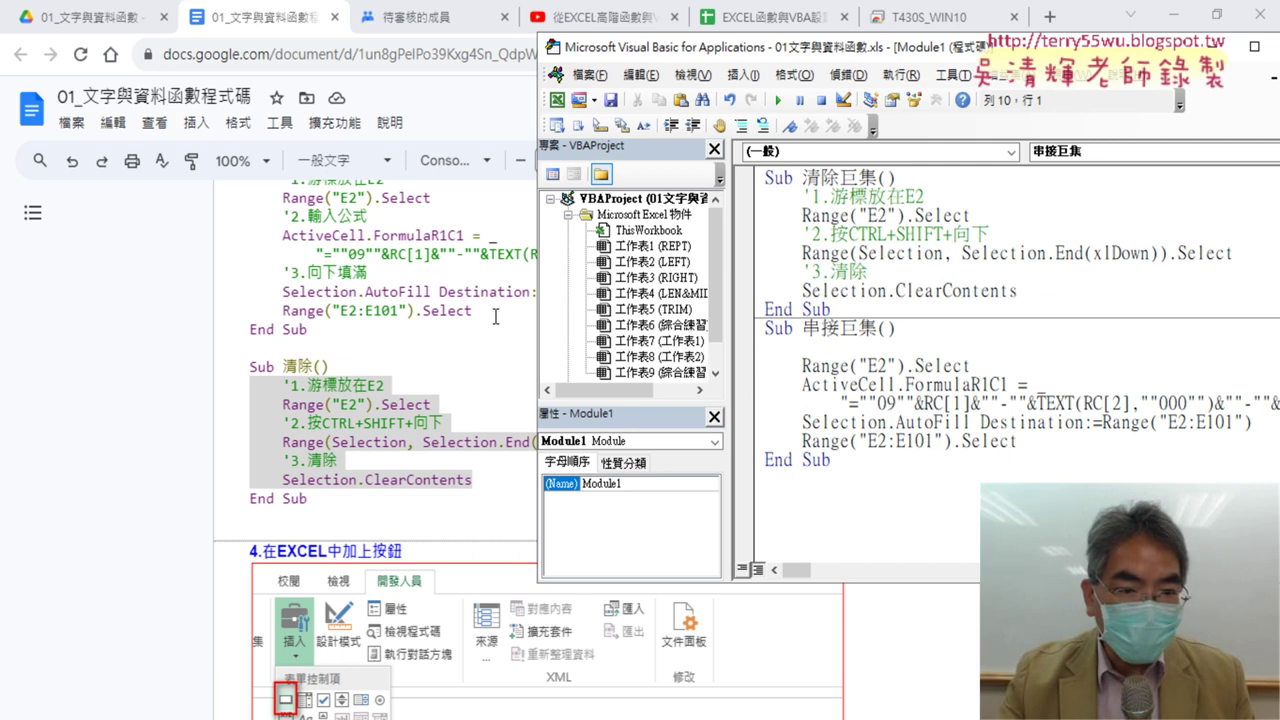
pyautogui.moveTo(495, 316)
pyautogui.mouseDown()
pyautogui.moveTo(232, 187)
pyautogui.moveTo(225, 250)
pyautogui.mouseUp()
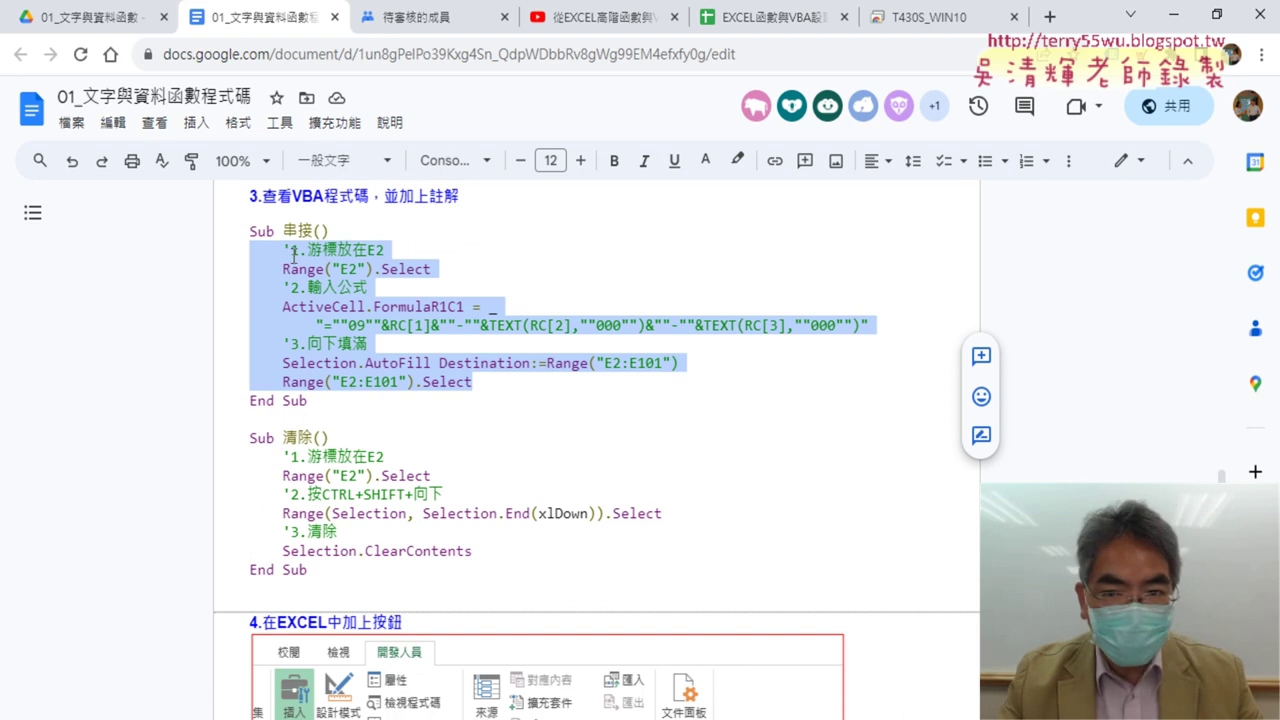
pyautogui.click(1169, 15)
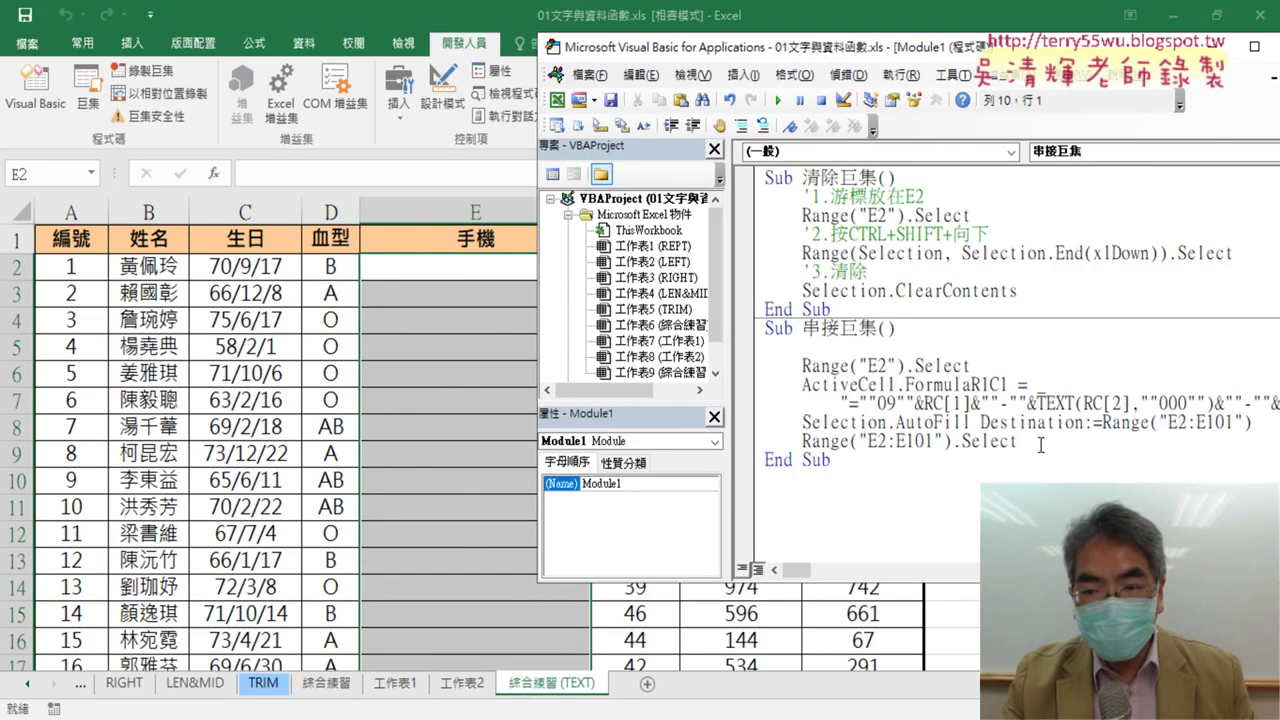
pyautogui.moveTo(1040, 445); pyautogui.dragTo(736, 352)
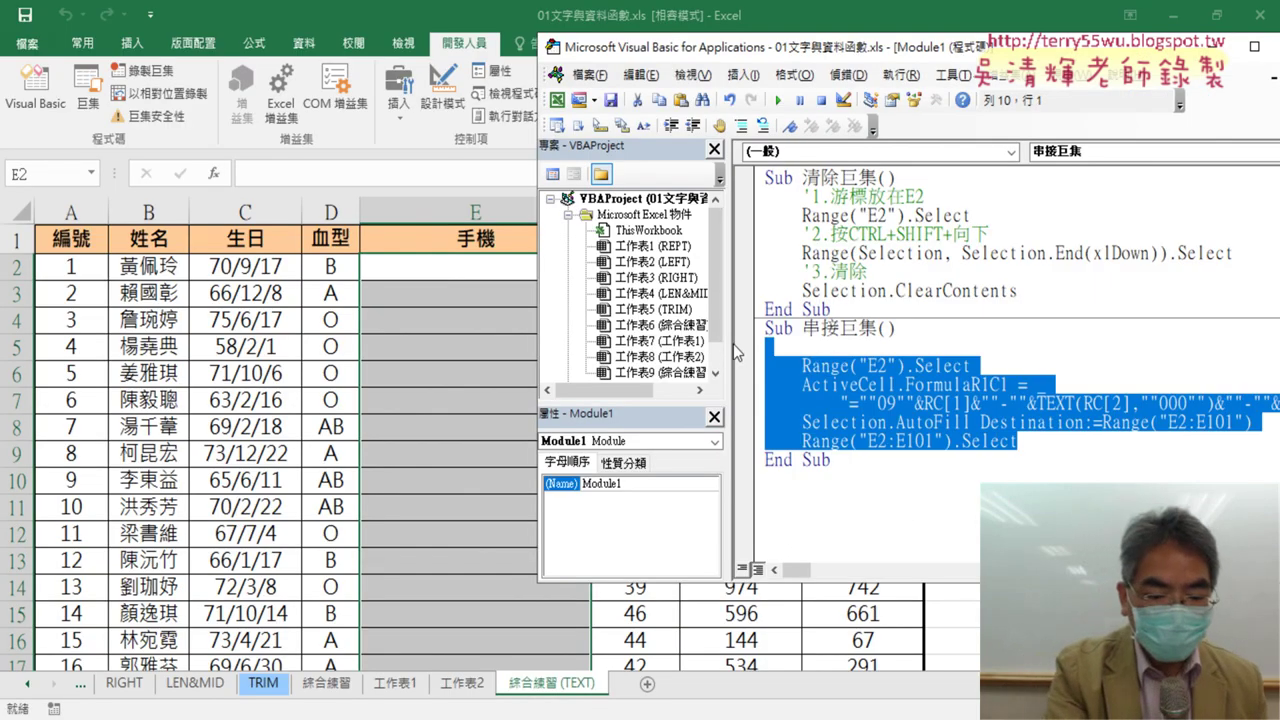
pyautogui.hotkey('ctrl', 'v')
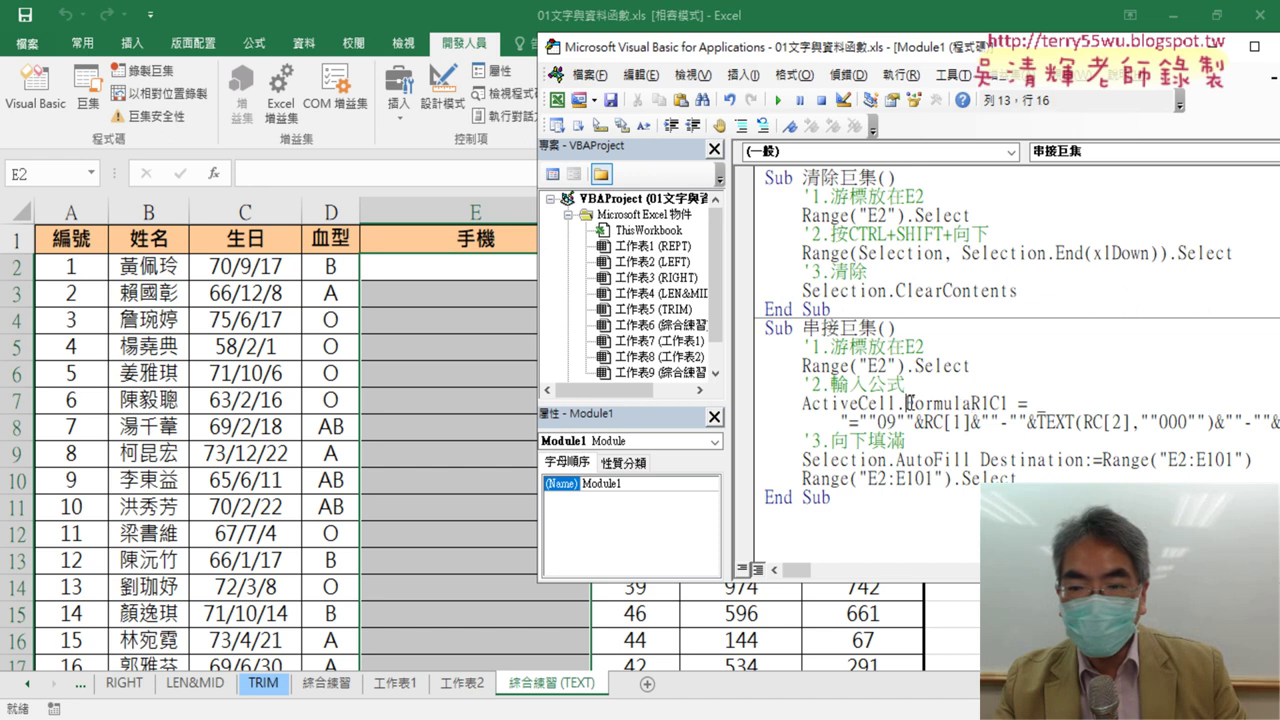
# Review the FormulaR1C1 and AutoFill lines, then minimize the VBA editor to show the worksheet.
pyautogui.moveTo(906, 403); pyautogui.dragTo(970, 403)
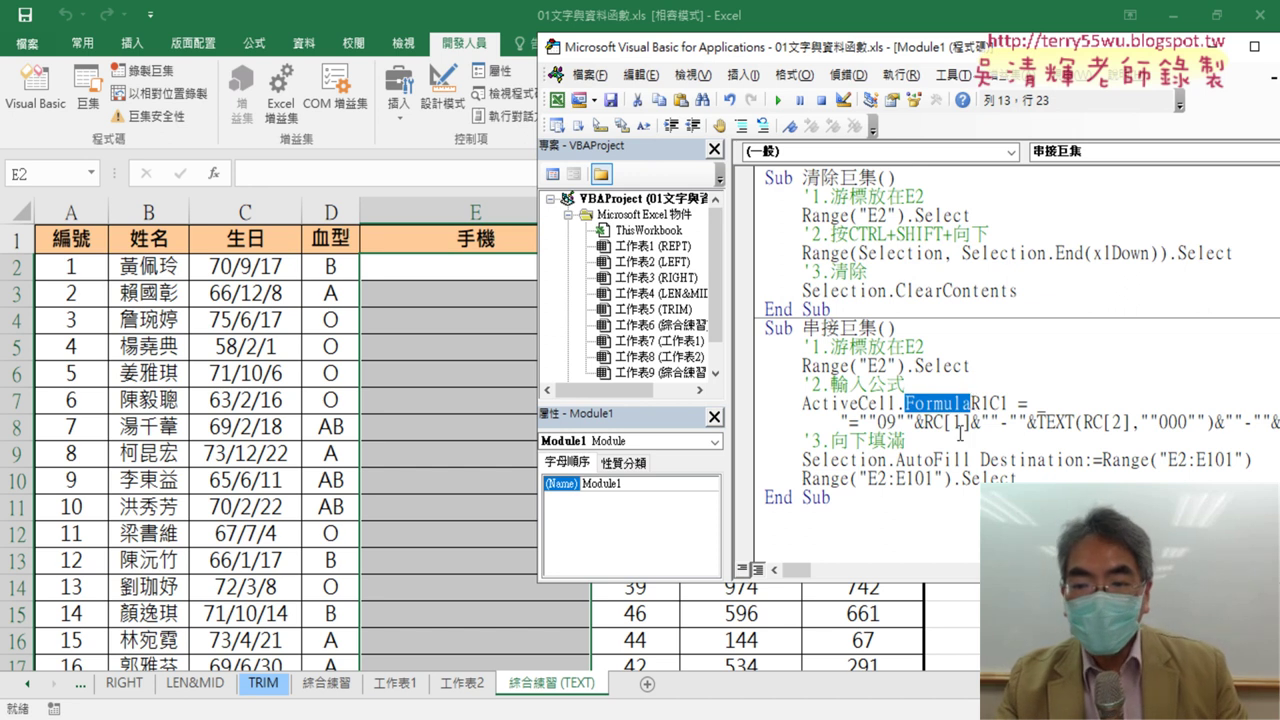
pyautogui.moveTo(896, 460); pyautogui.dragTo(949, 460)
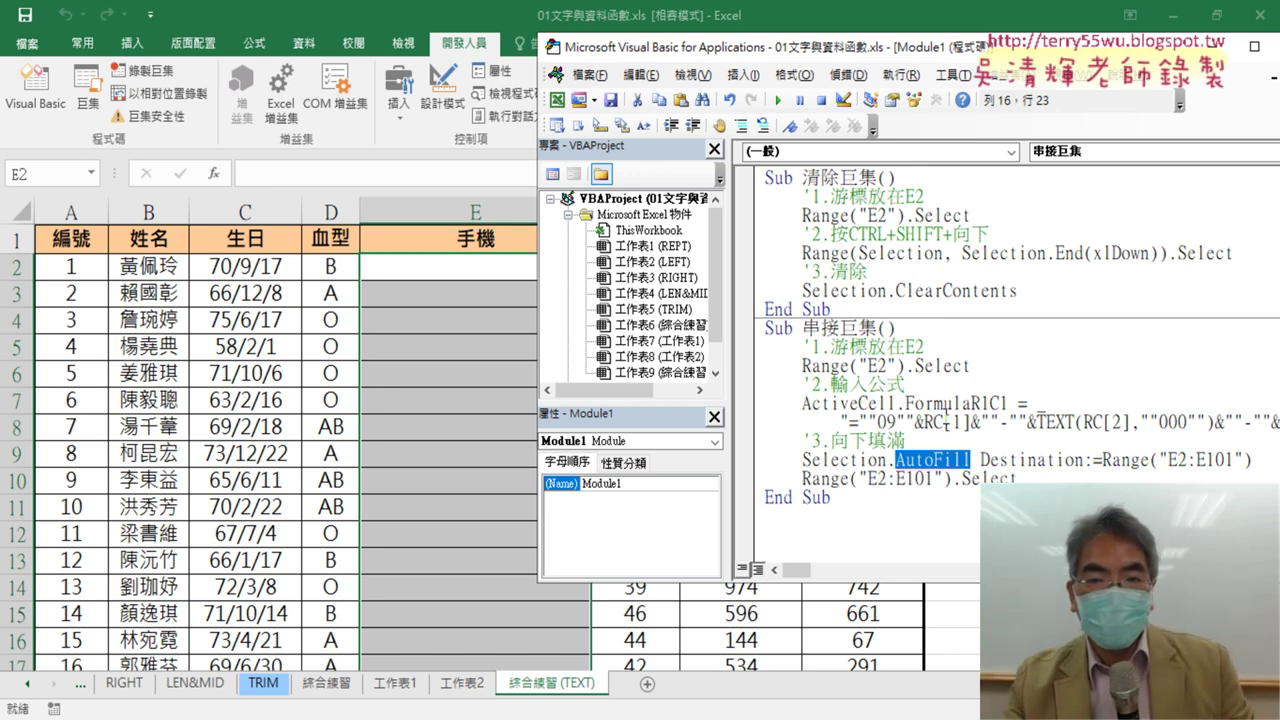
pyautogui.click(1040, 62)
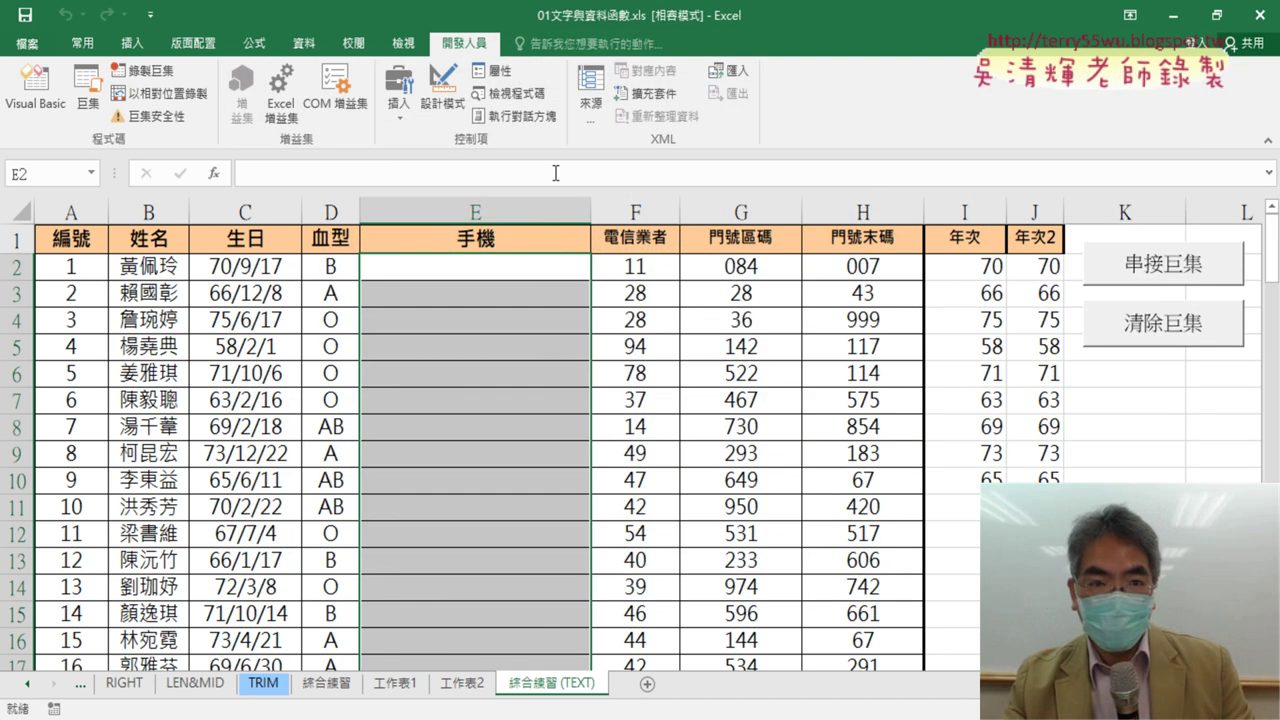
# Edit 串接巨集 from the Developer Macros list to reopen Module1 in the VBA editor.
pyautogui.click(399, 104)
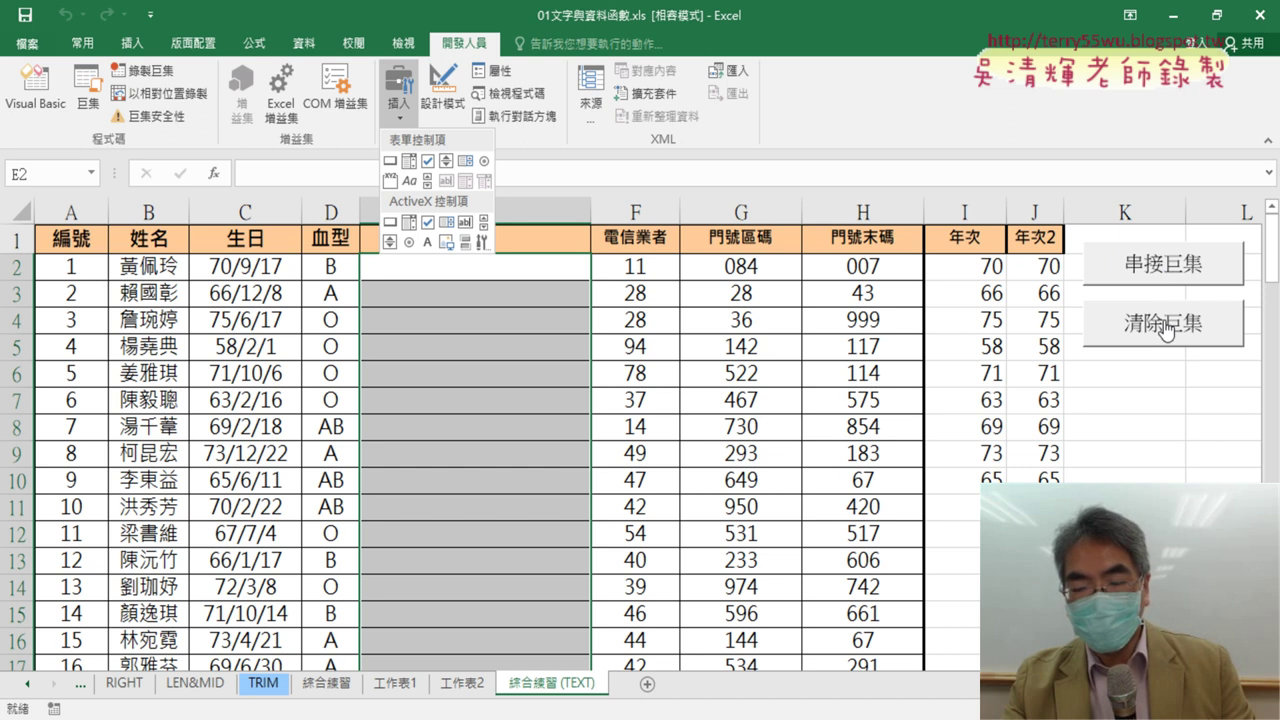
pyautogui.click(84, 87)
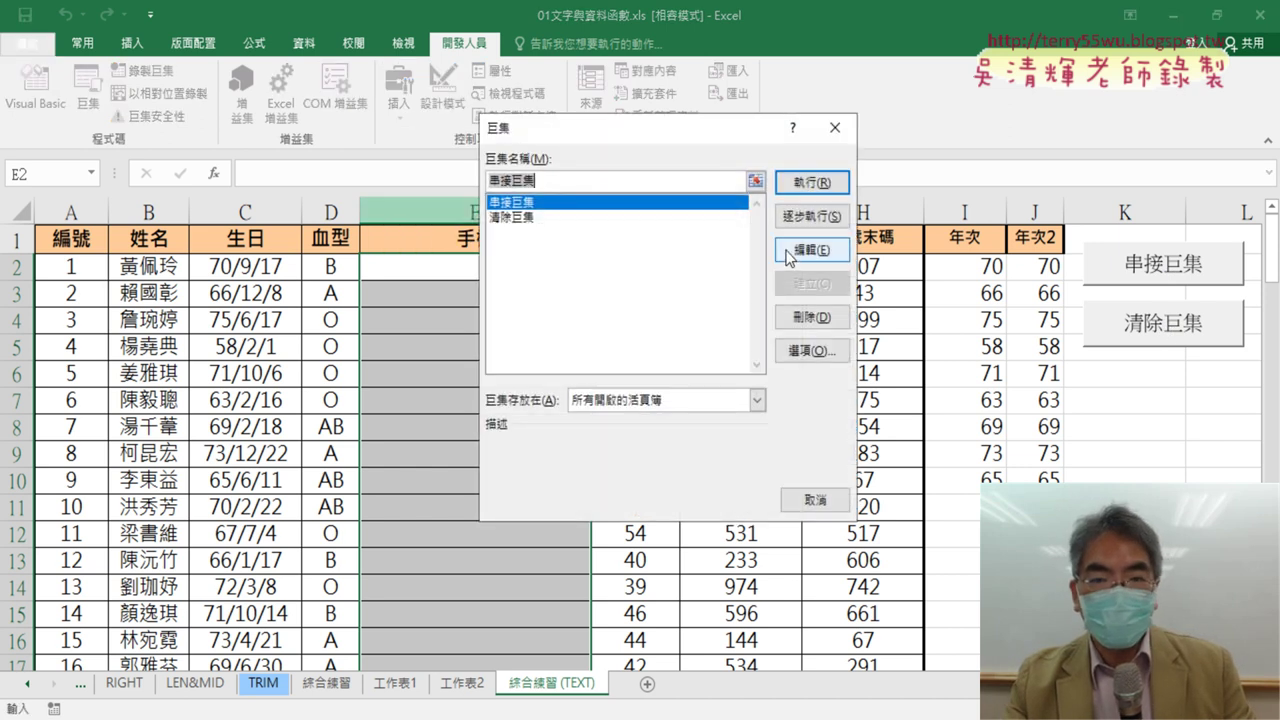
pyautogui.click(790, 250)
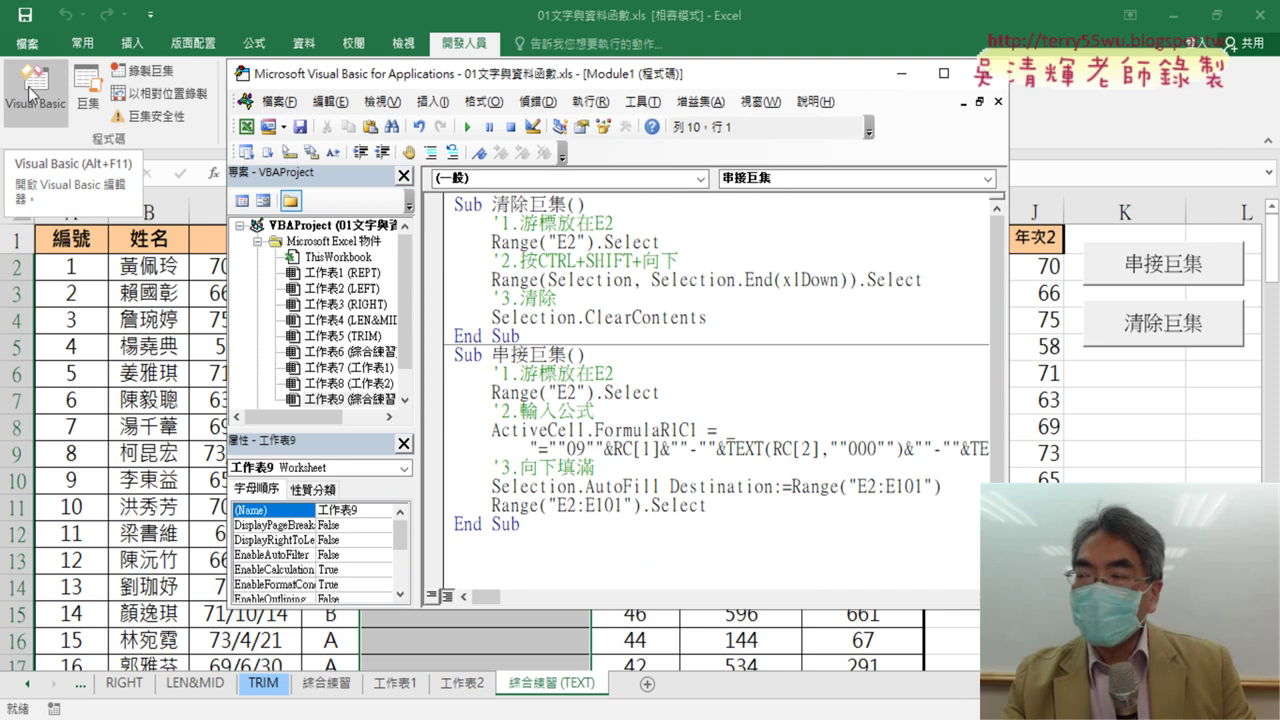
# Set the VBA code font size to 9 under Tools > Options > Editor Format.
pyautogui.click(642, 101)
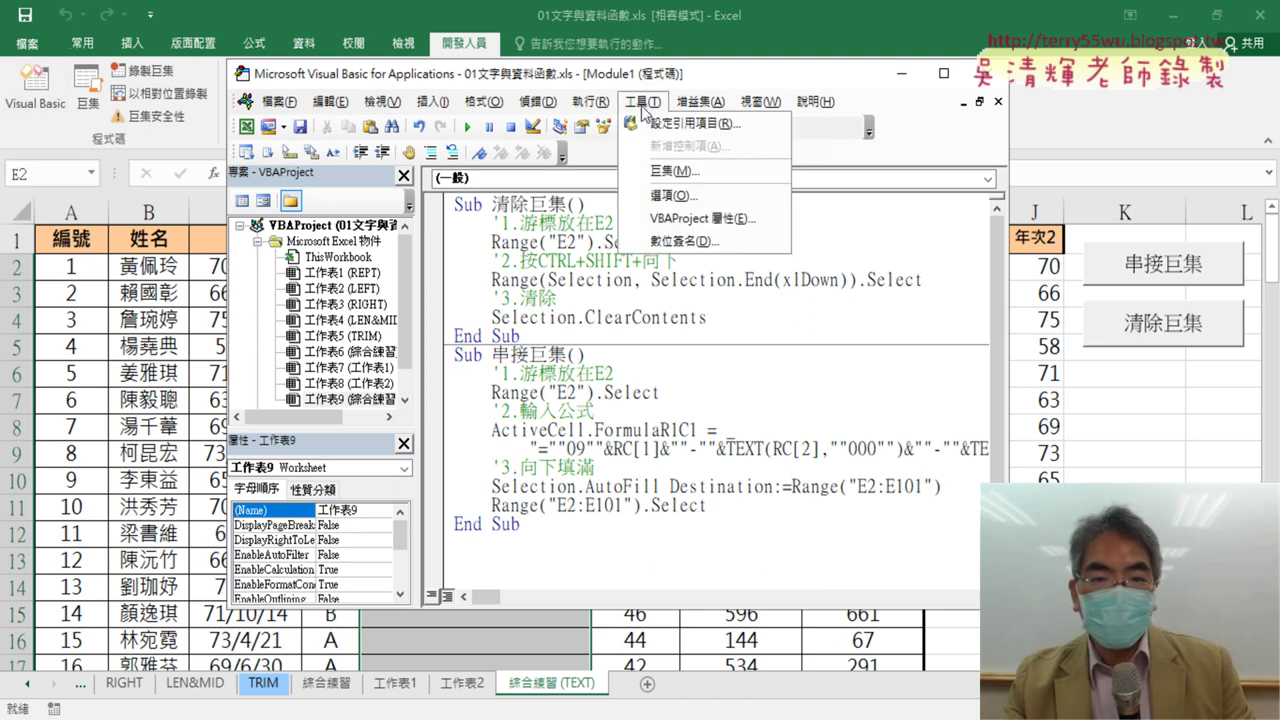
pyautogui.click(672, 196)
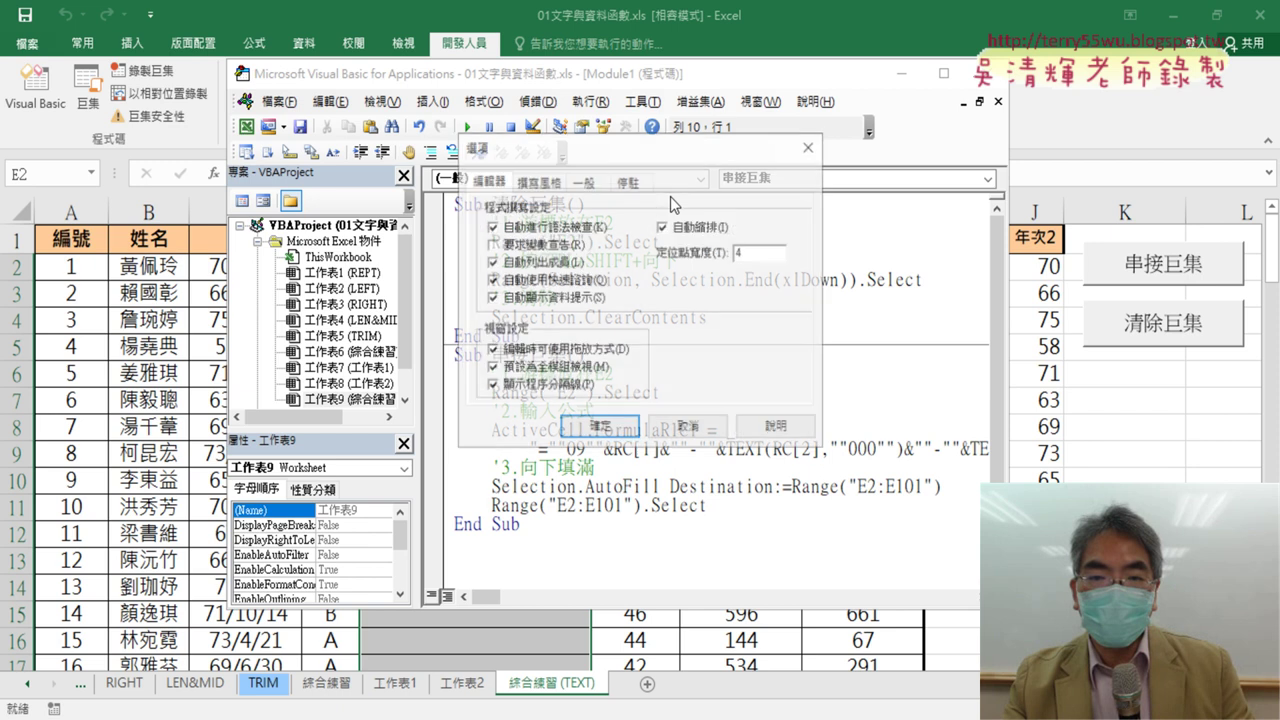
pyautogui.click(546, 184)
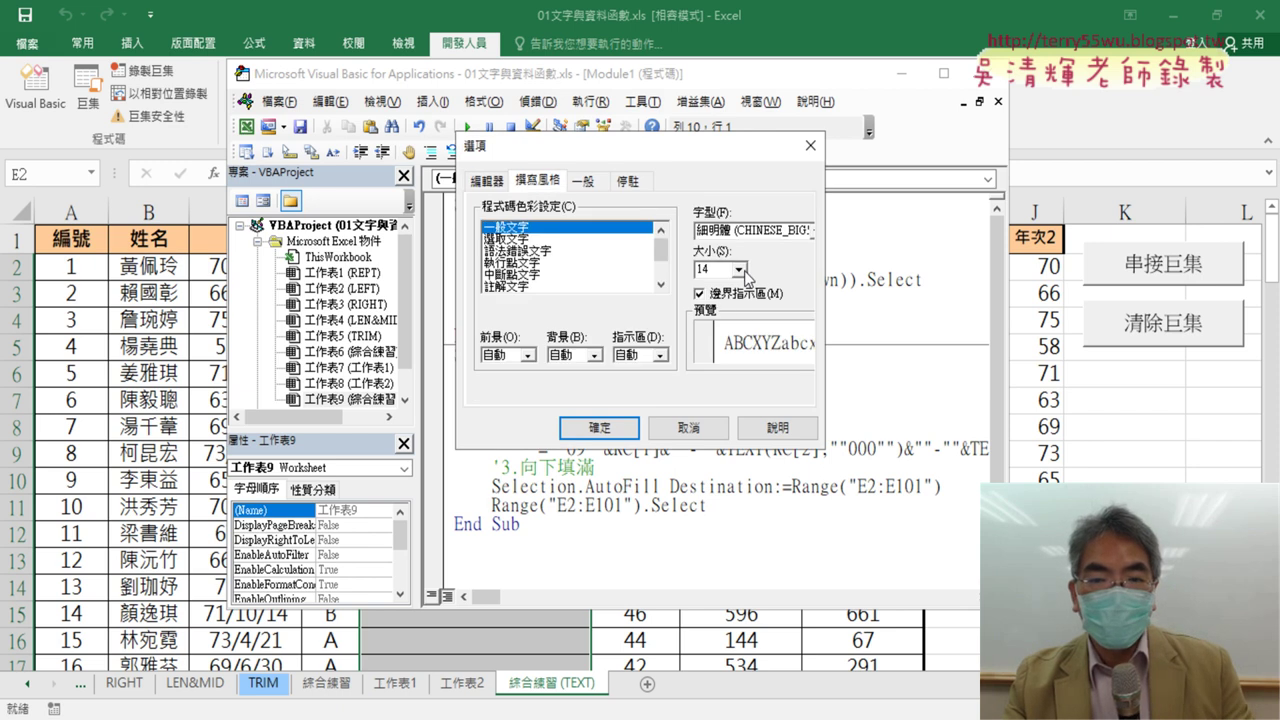
pyautogui.click(740, 270)
pyautogui.click(741, 289)
pyautogui.click(741, 289)
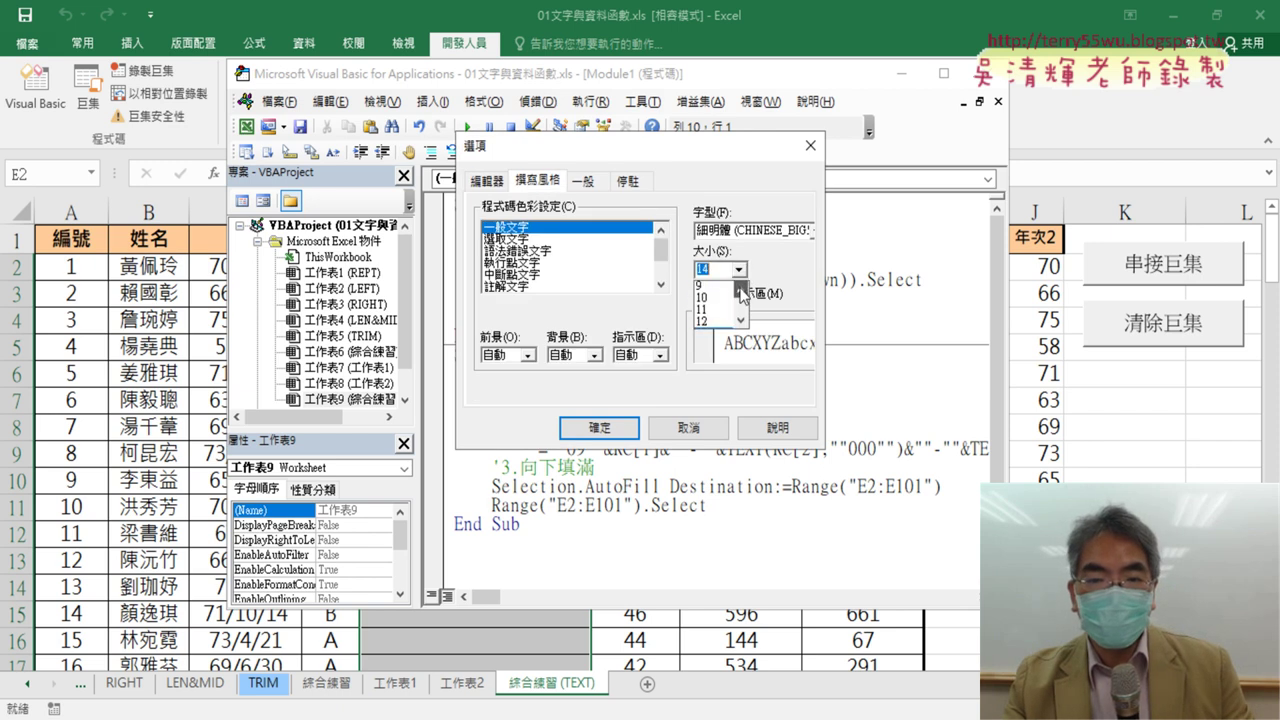
pyautogui.click(741, 289)
pyautogui.click(713, 312)
pyautogui.click(600, 428)
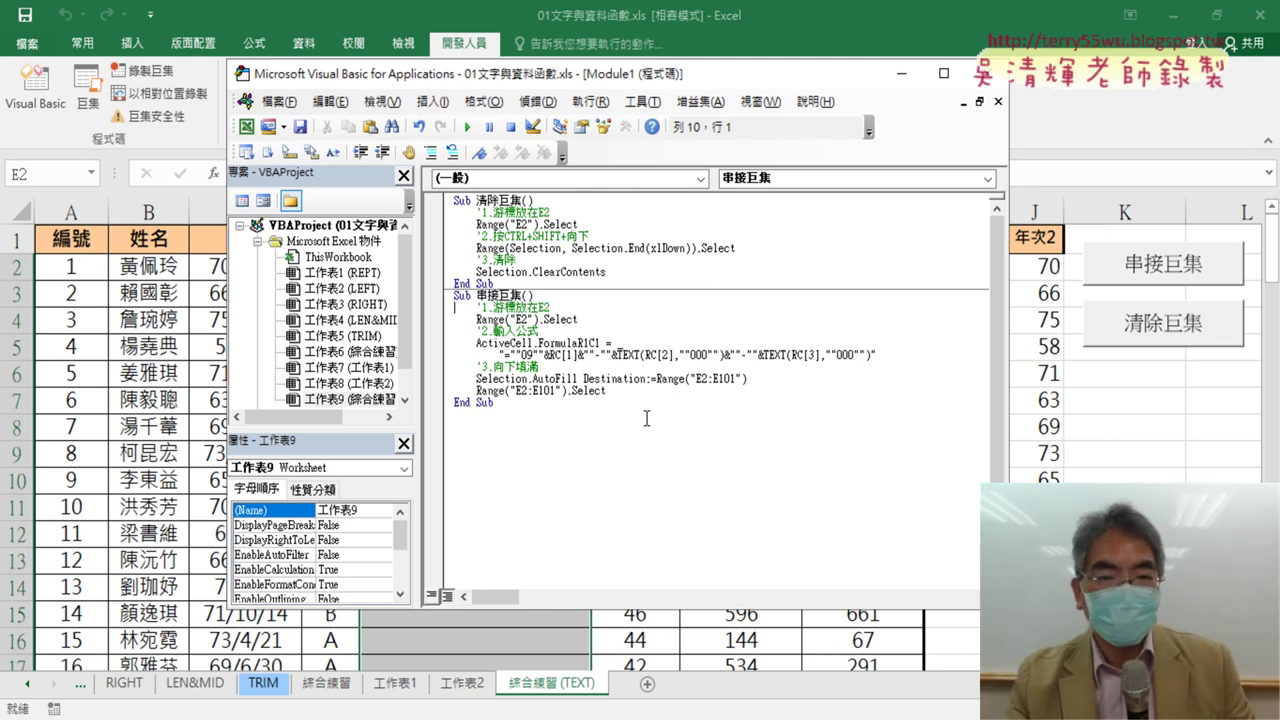
# Set the code font size back to 14 in Editor Format.
pyautogui.click(642, 101)
pyautogui.click(660, 171)
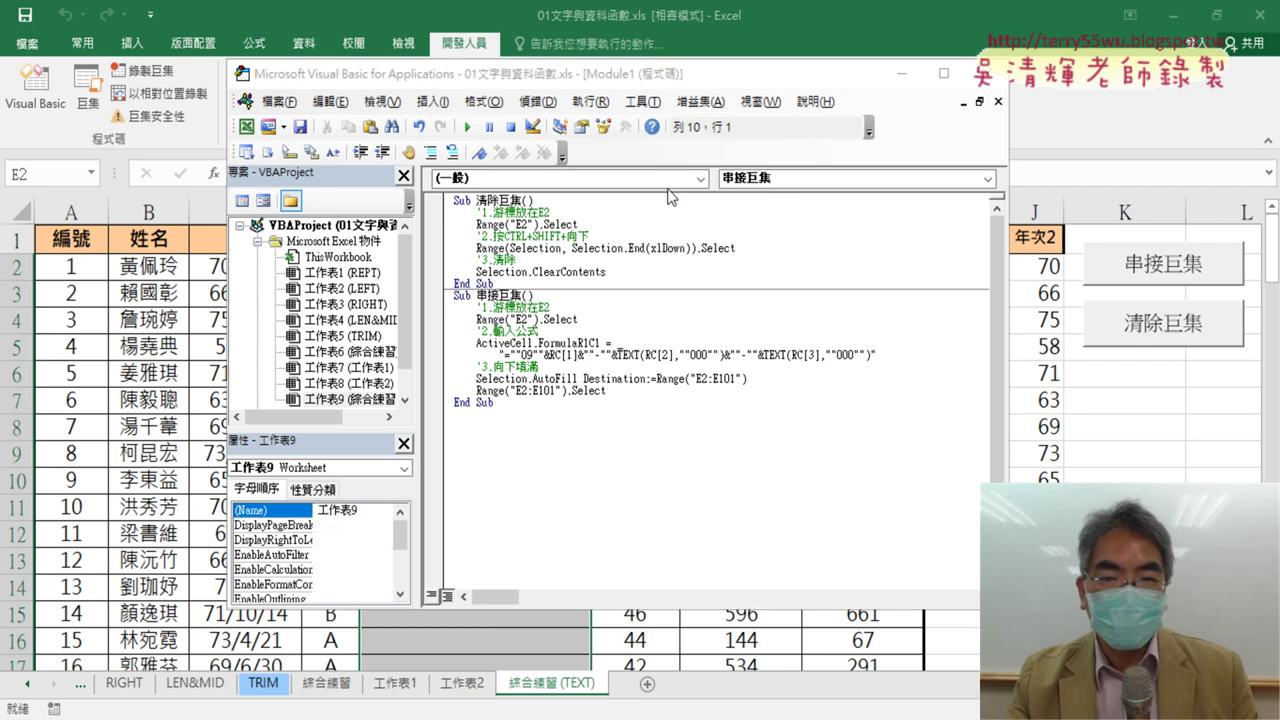
pyautogui.click(541, 188)
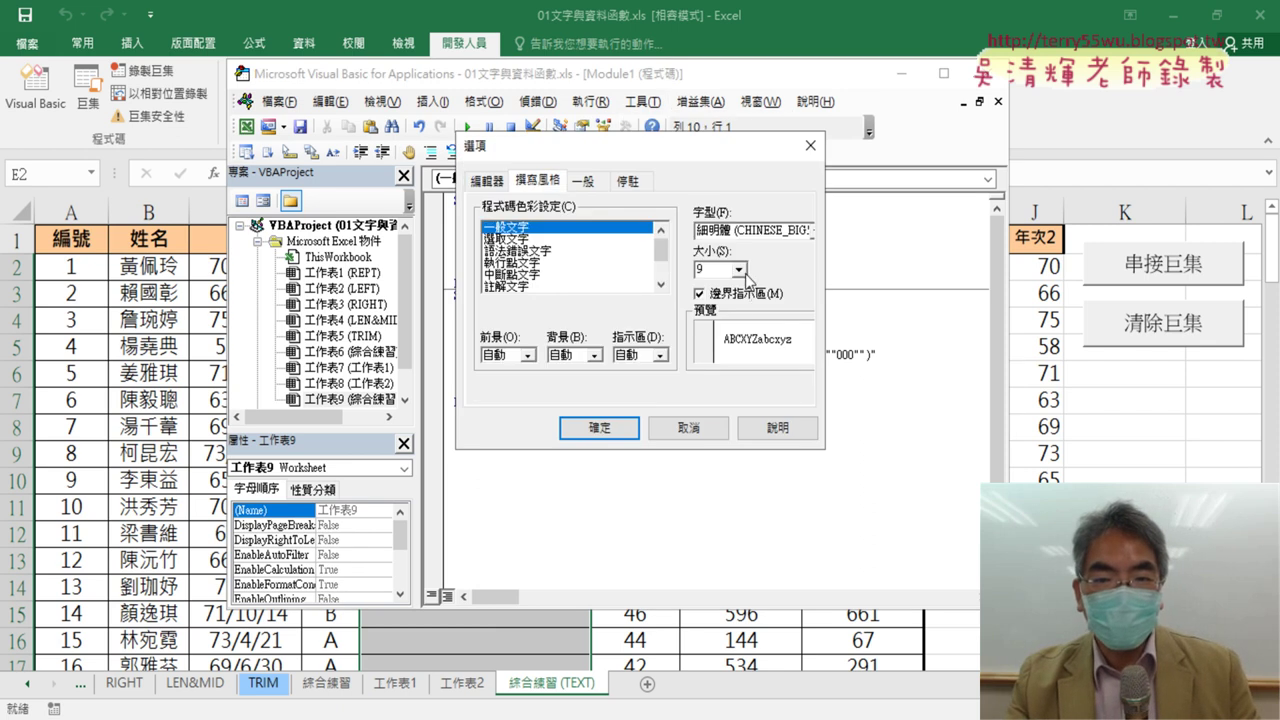
pyautogui.click(739, 270)
pyautogui.click(740, 319)
pyautogui.click(740, 319)
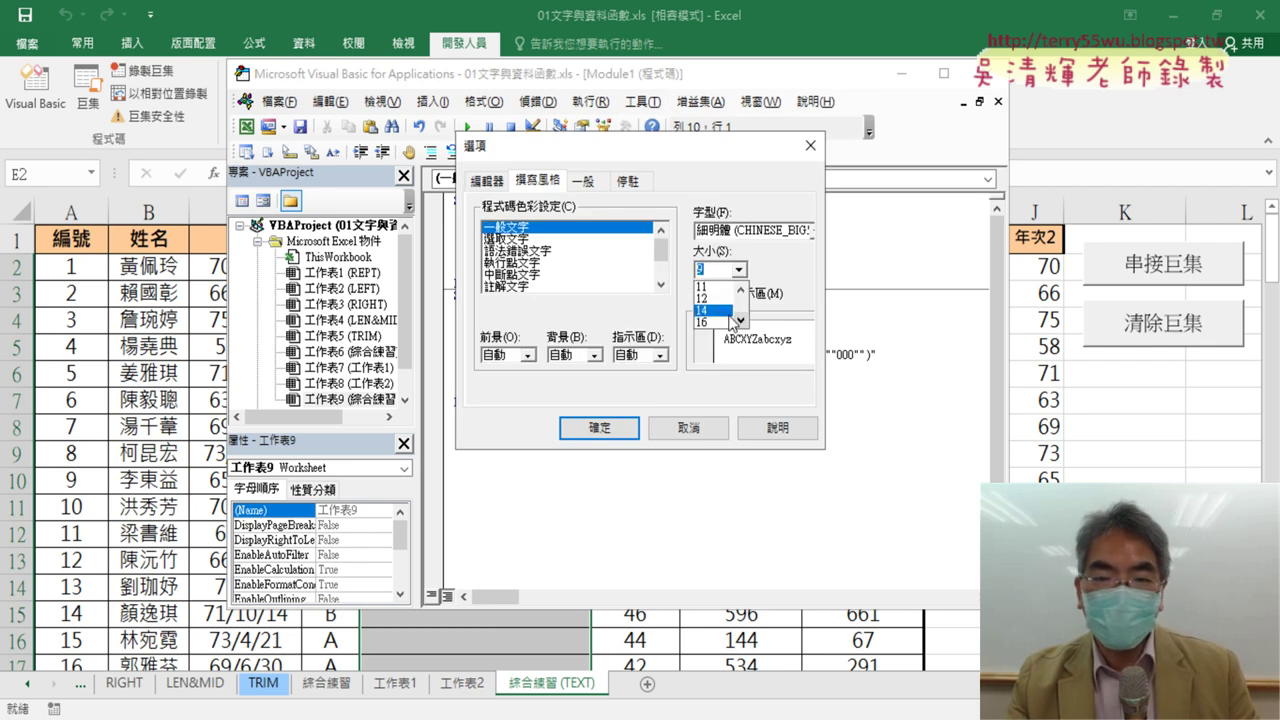
pyautogui.click(725, 311)
pyautogui.click(599, 428)
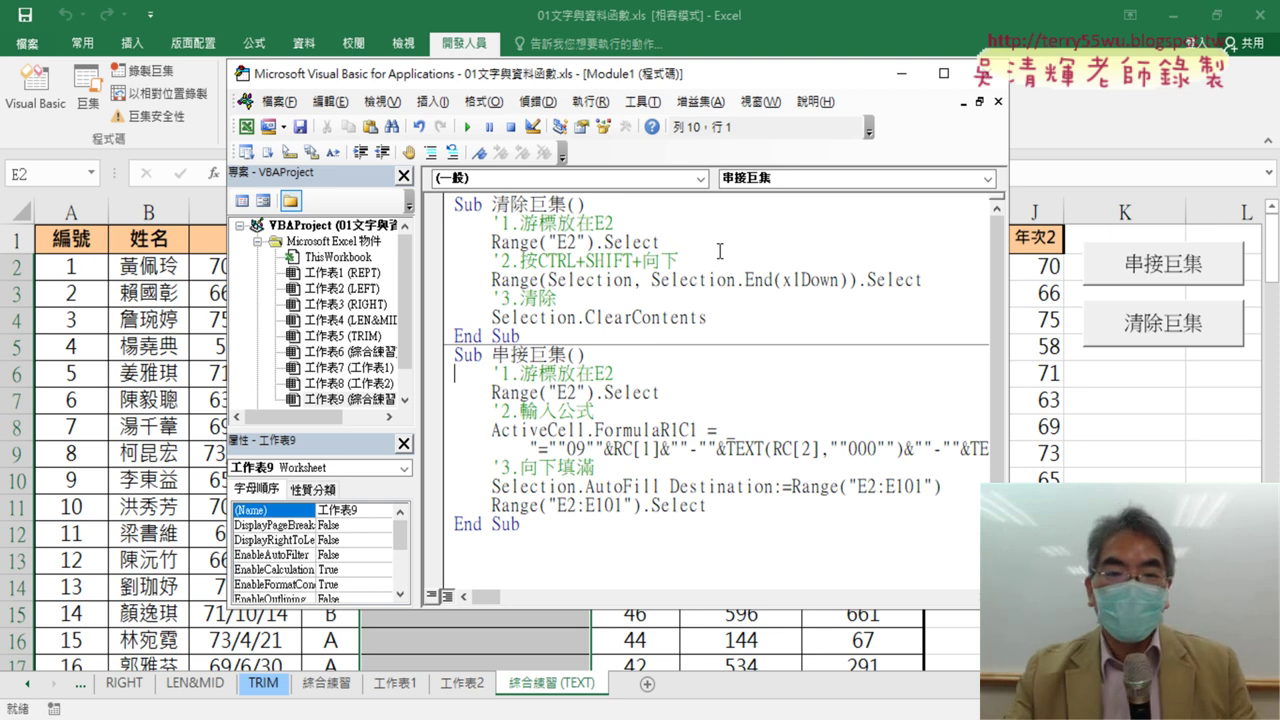
pyautogui.click(495, 222)
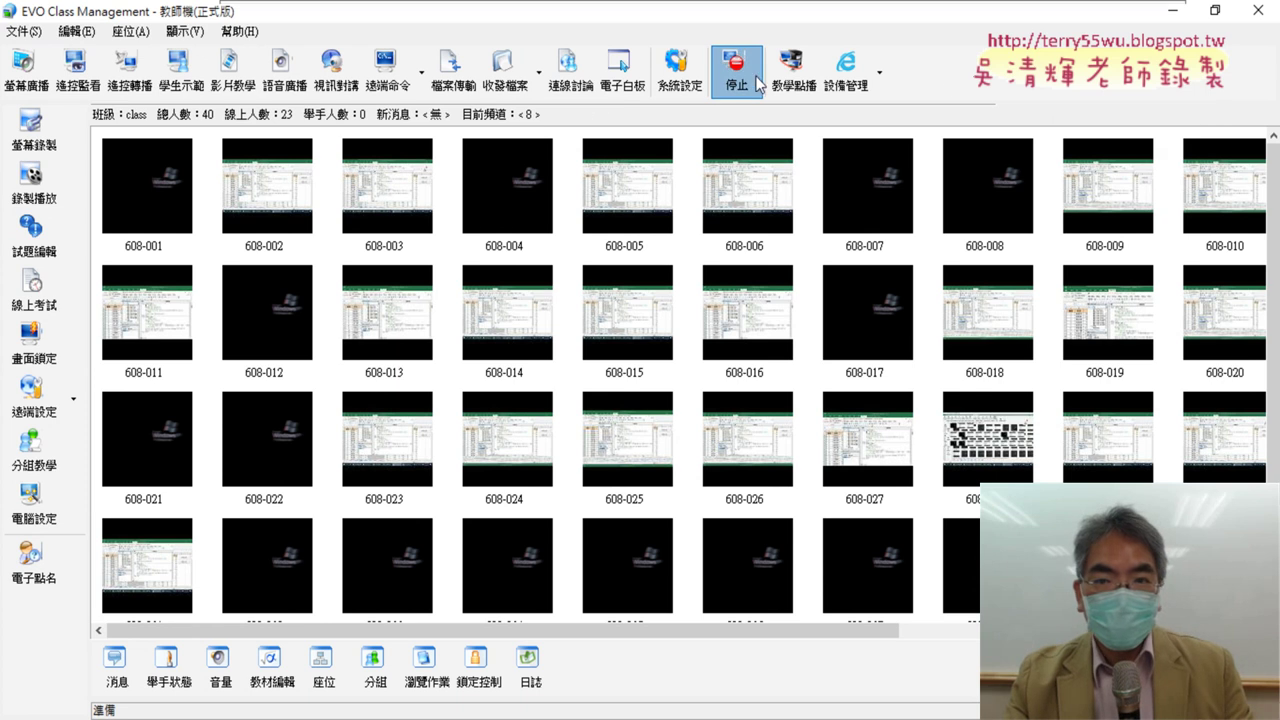
pyautogui.click(1172, 10)
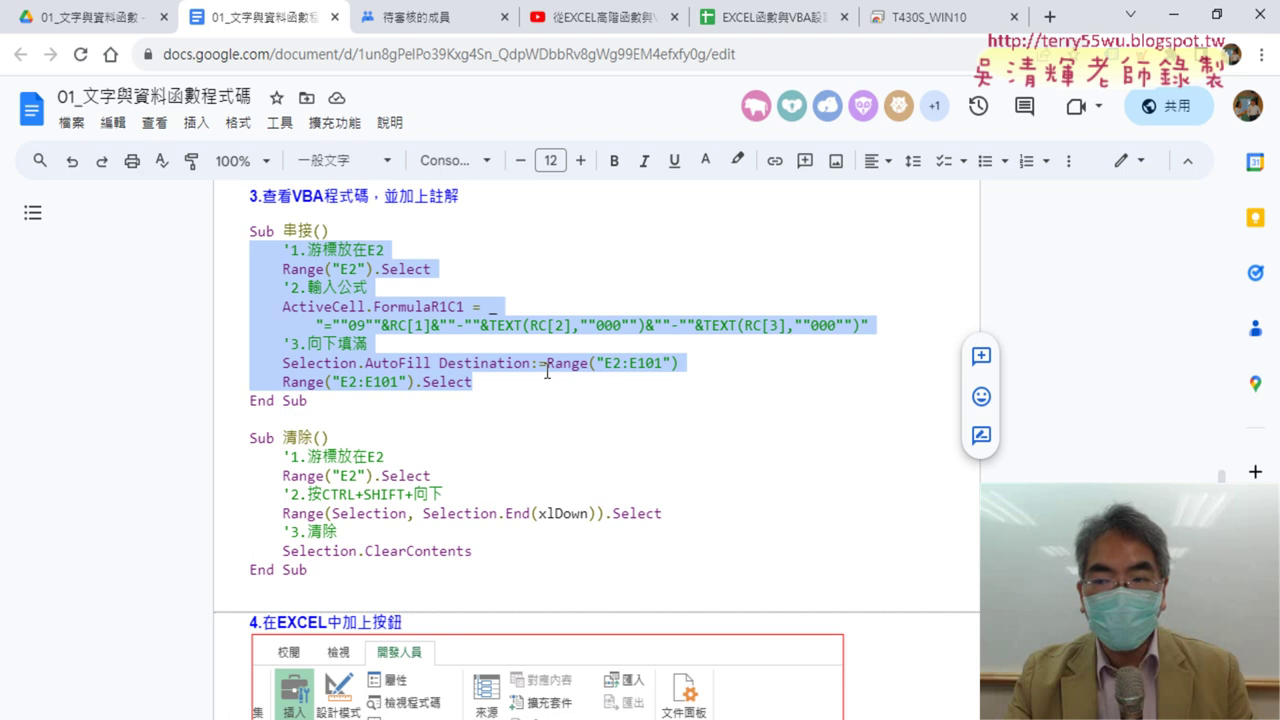
pyautogui.click(436, 408)
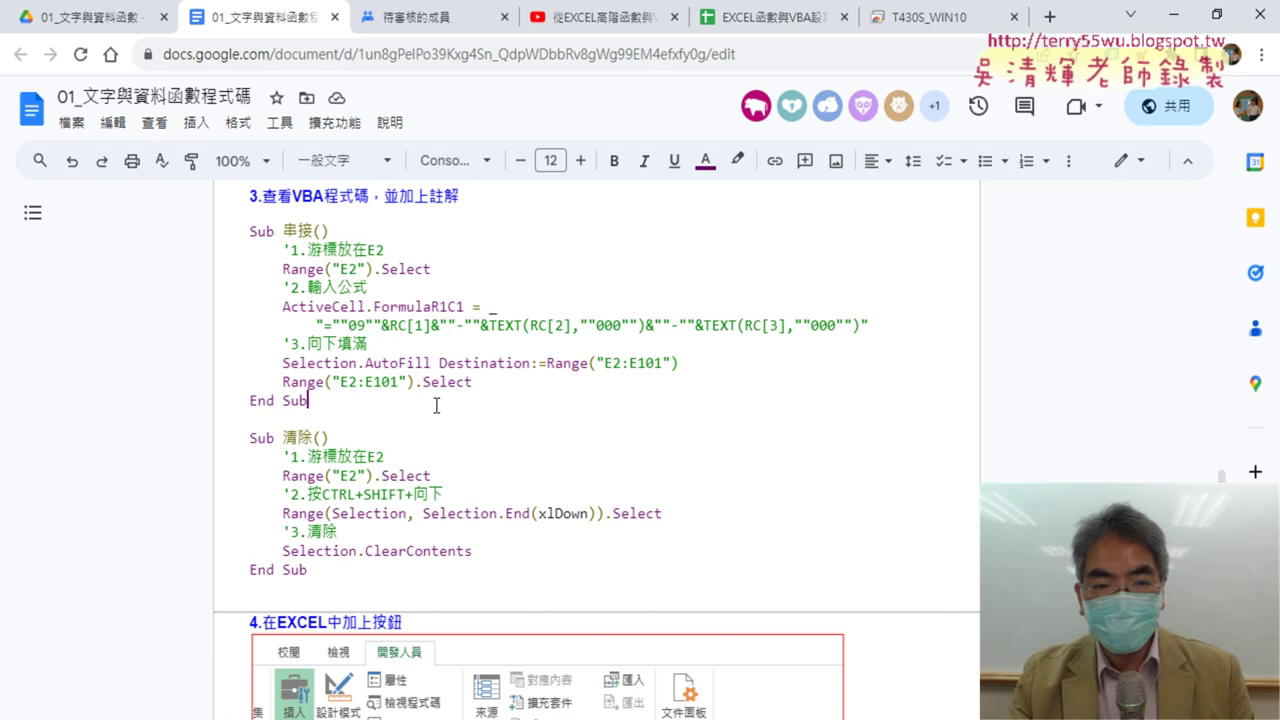